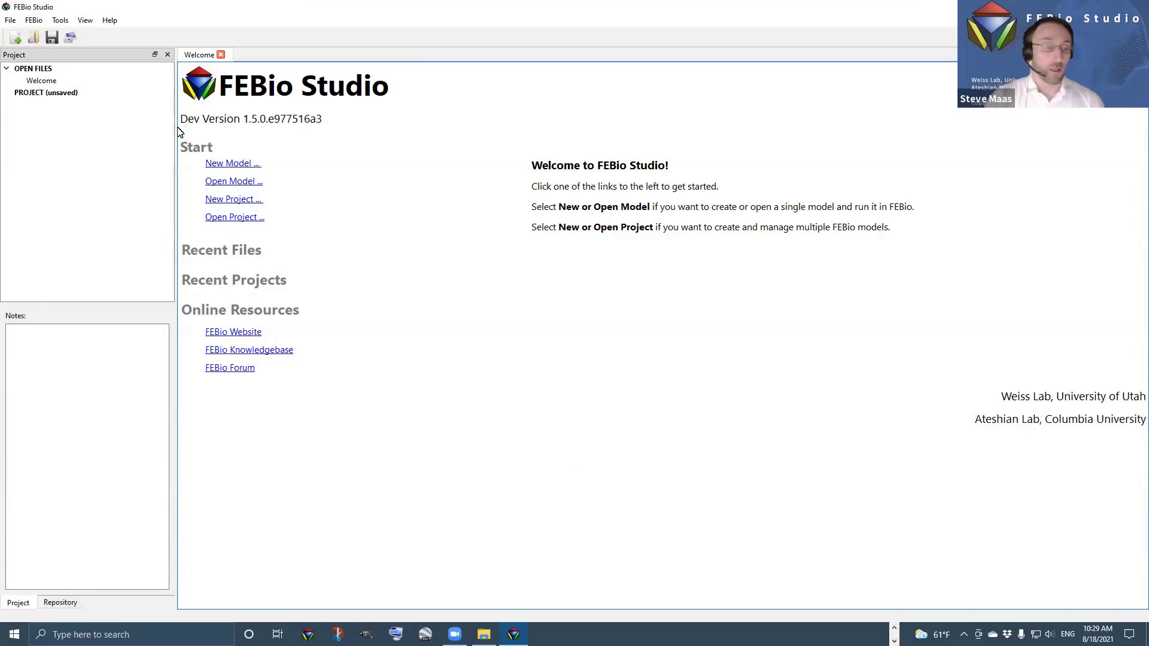
# Create a new Structural Mechanics model named Model1
pyautogui.click(231, 164)
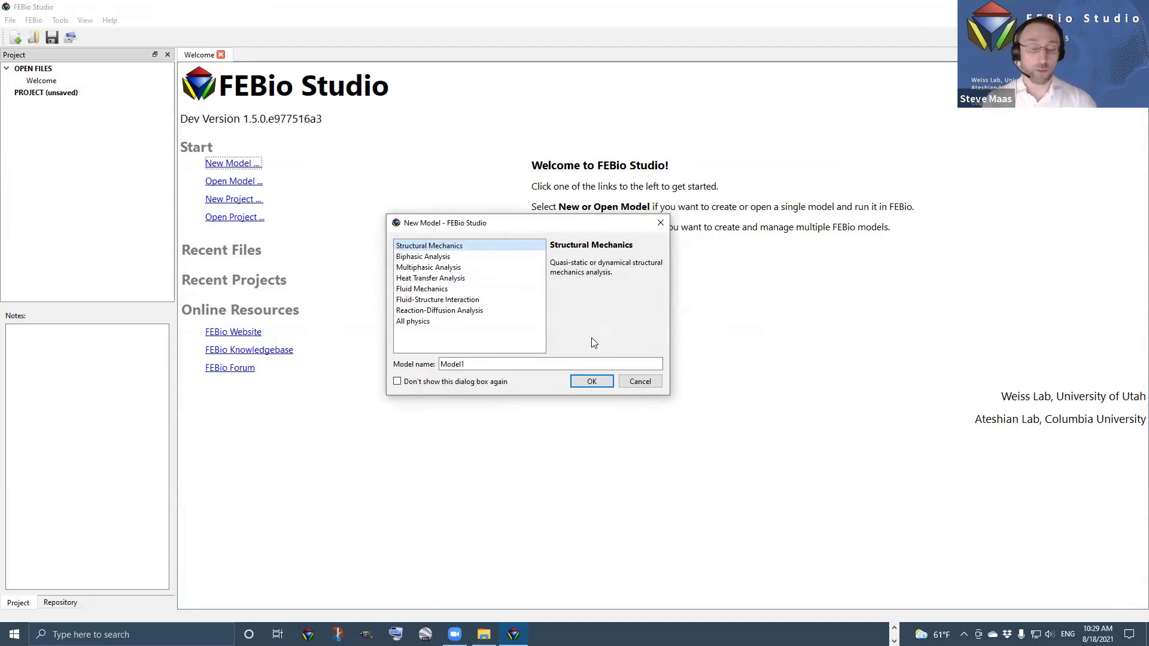
pyautogui.click(426, 289)
pyautogui.click(437, 268)
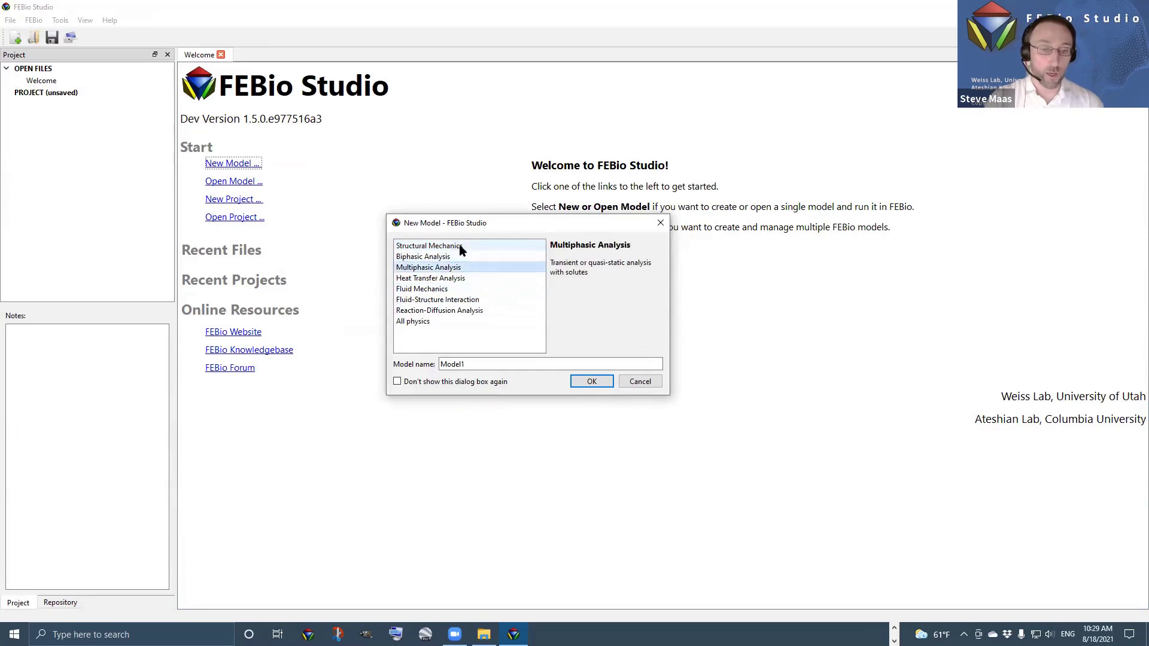
pyautogui.click(459, 247)
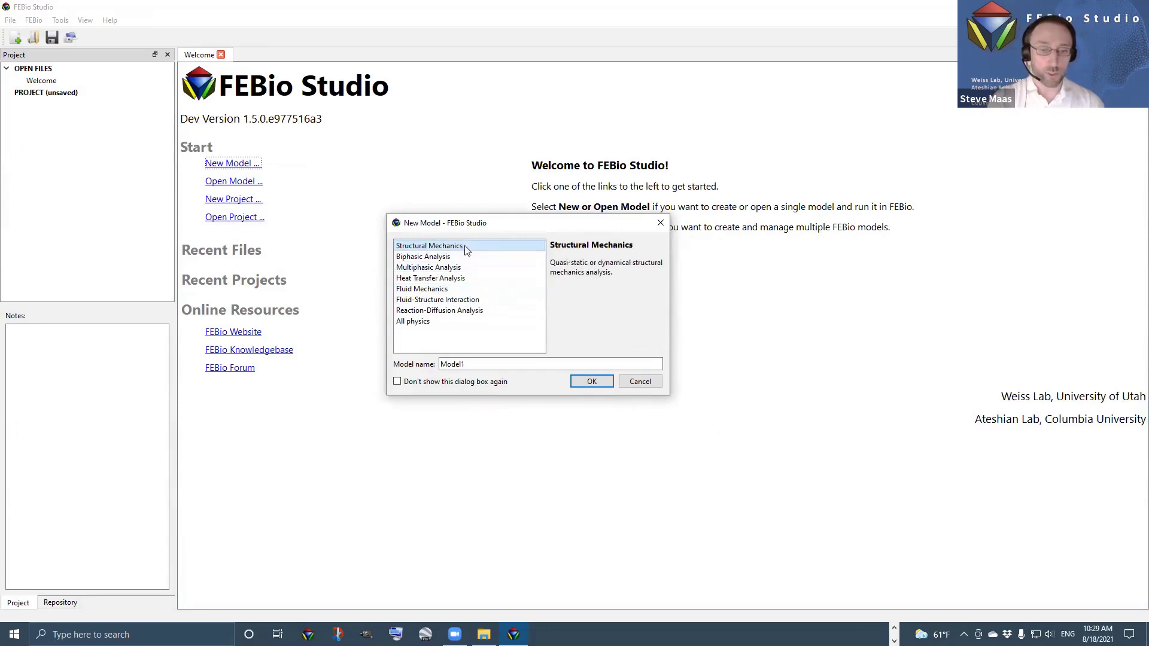
pyautogui.click(587, 383)
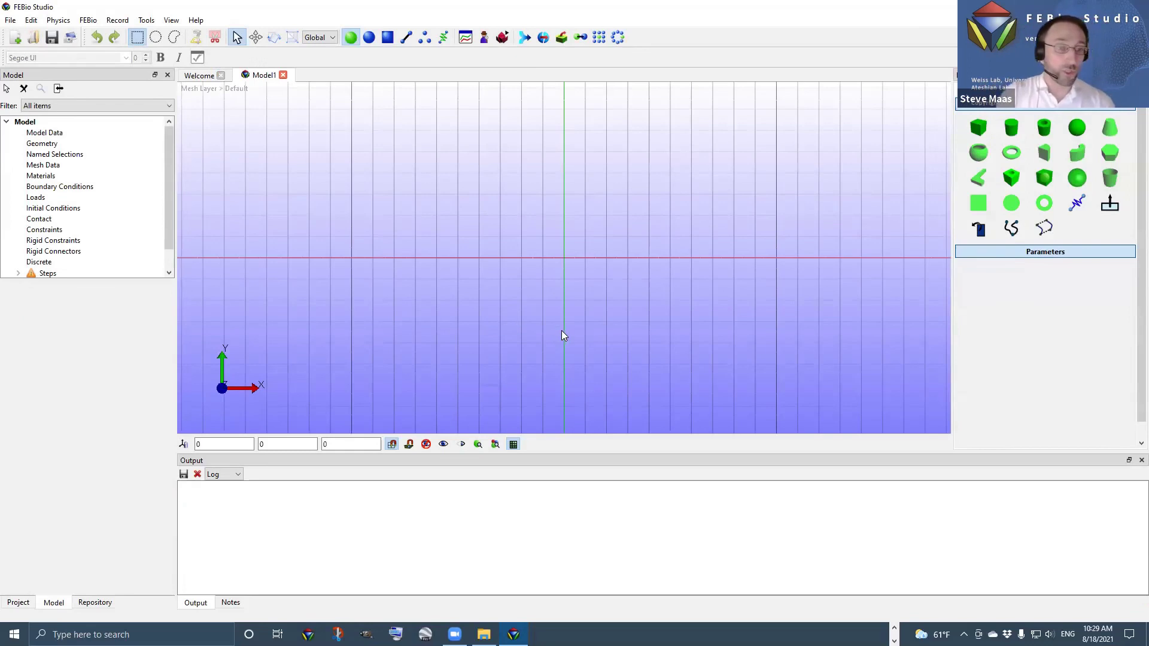
# Import the STL geometry file fl36.stl from the CMBBE21 folder into the model
pyautogui.click(10, 22)
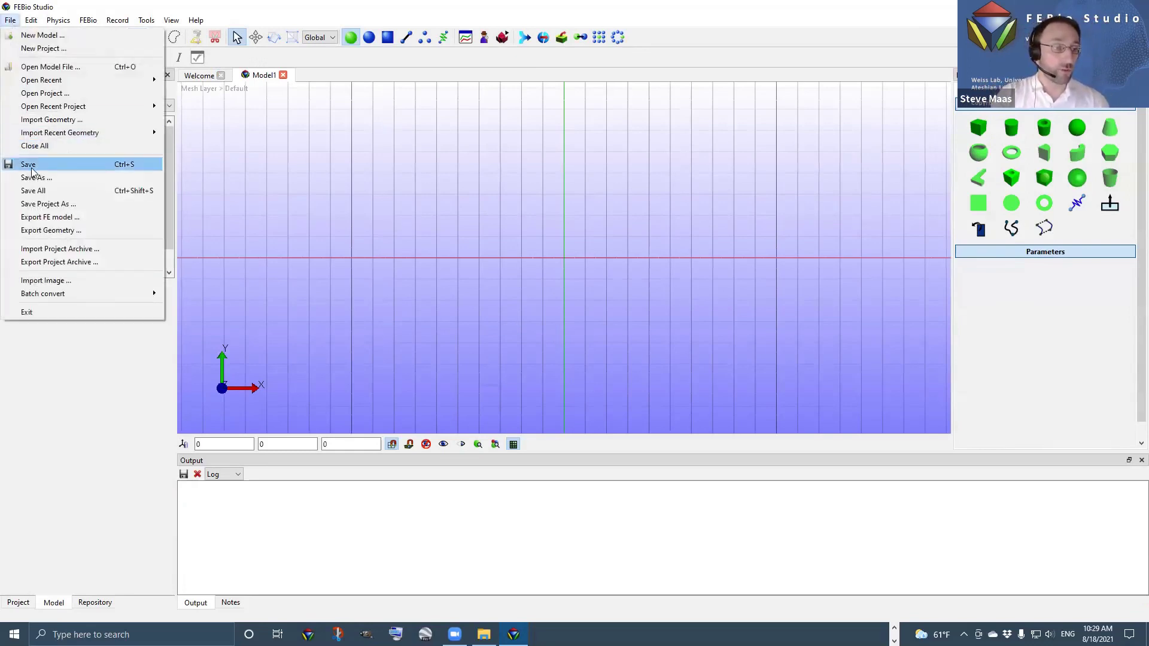
pyautogui.click(42, 120)
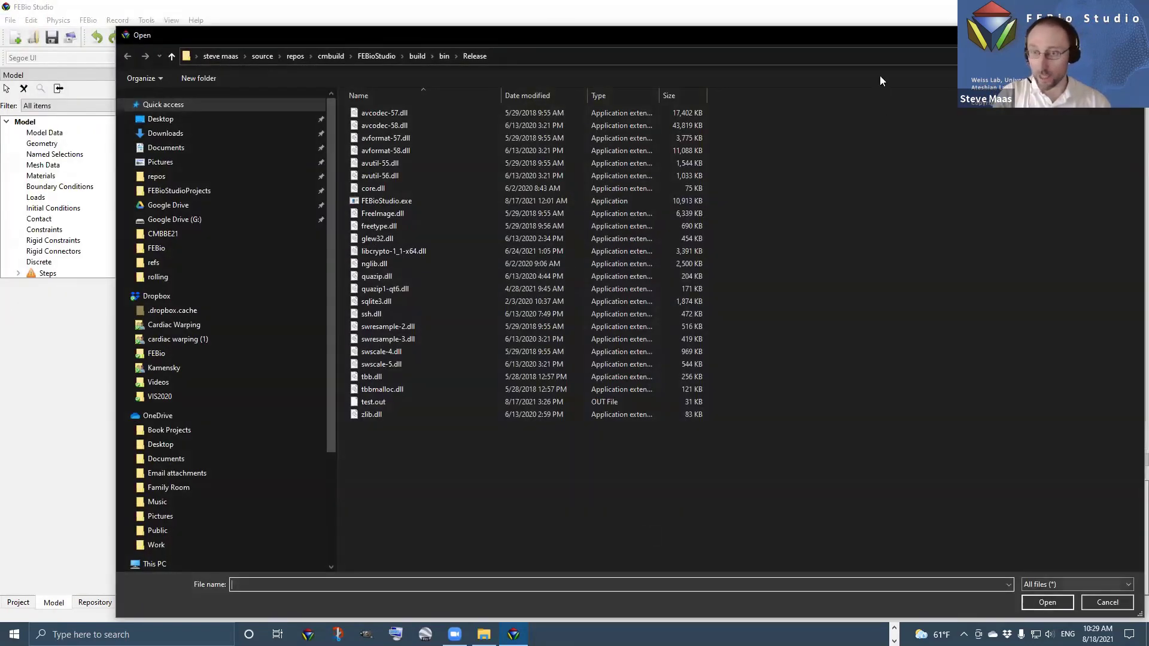
pyautogui.moveTo(872, 40); pyautogui.dragTo(788, 22)
pyautogui.click(1017, 566)
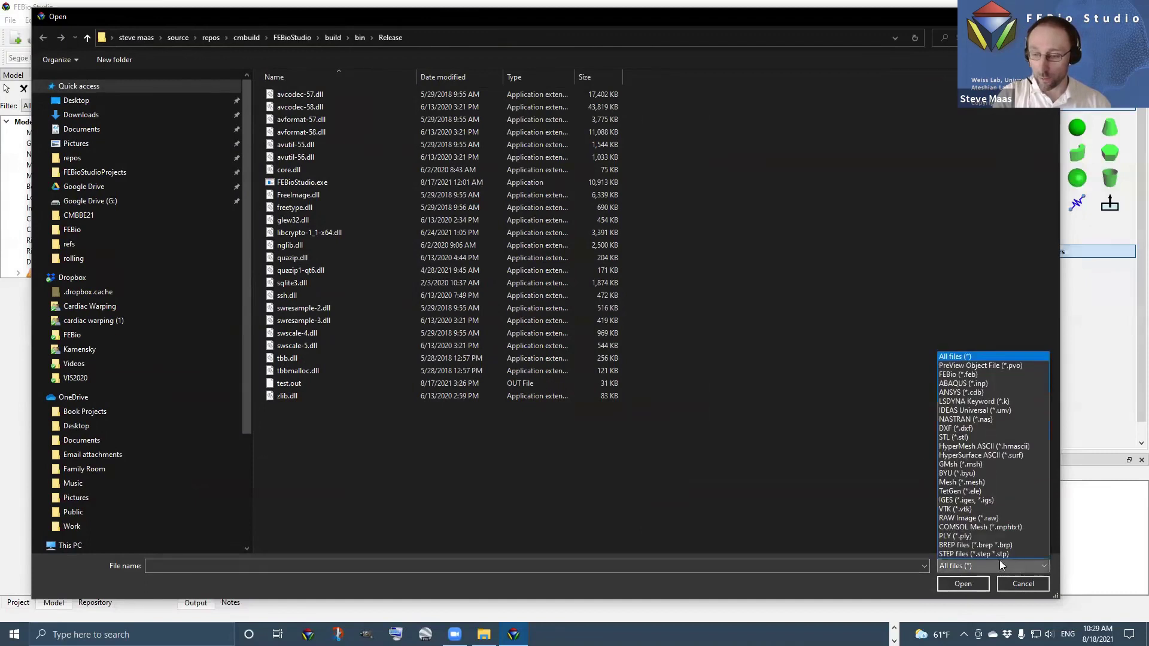
pyautogui.click(956, 438)
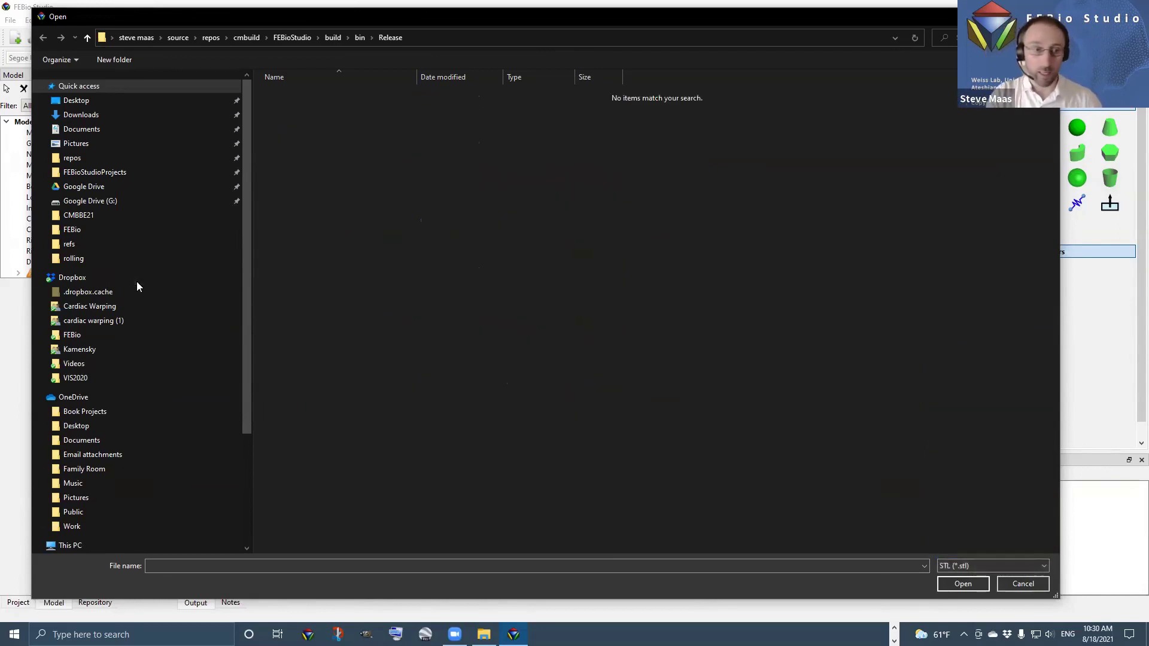
pyautogui.click(78, 219)
pyautogui.click(347, 96)
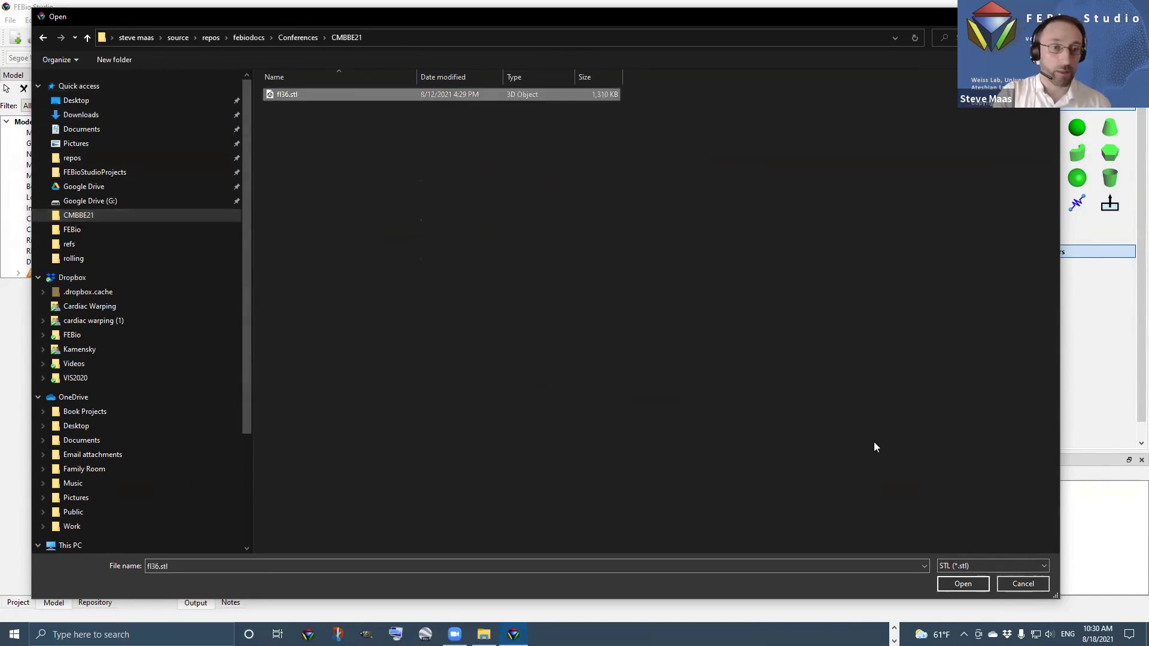
pyautogui.click(963, 583)
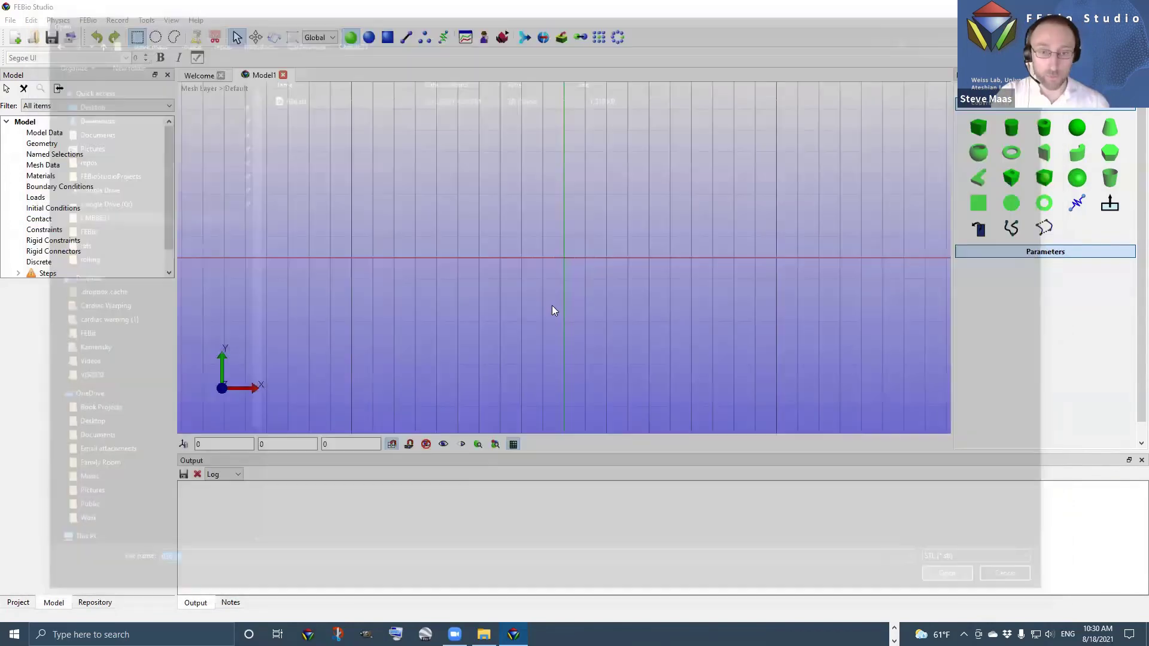
# Examine the imported fl36.stl surface mesh up close and from several angles
pyautogui.moveTo(550, 305); pyautogui.dragTo(619, 325)
pyautogui.scroll(6, 619, 326)
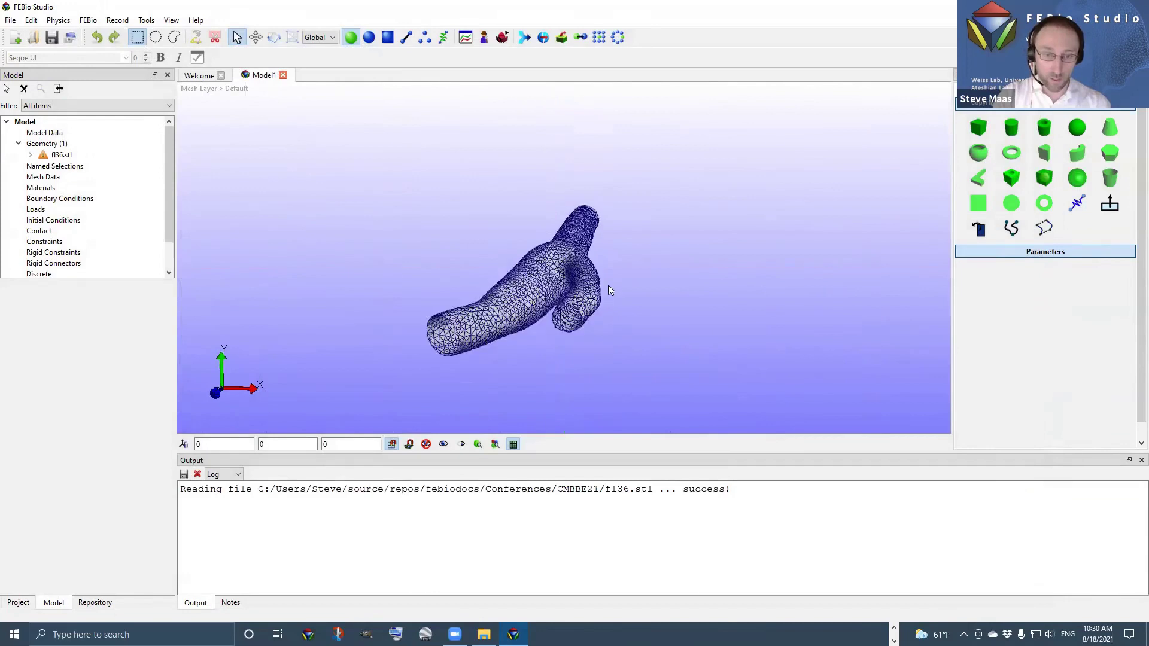
pyautogui.scroll(5, 635, 431)
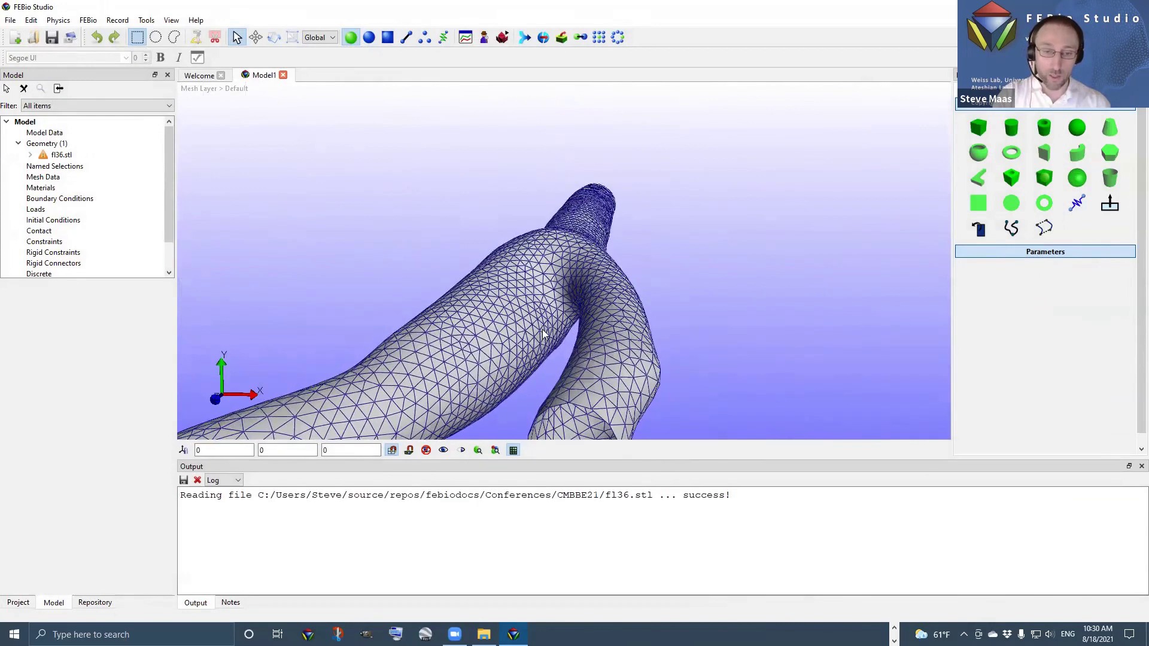
pyautogui.scroll(-4, 576, 311)
pyautogui.moveTo(576, 310); pyautogui.dragTo(238, 420)
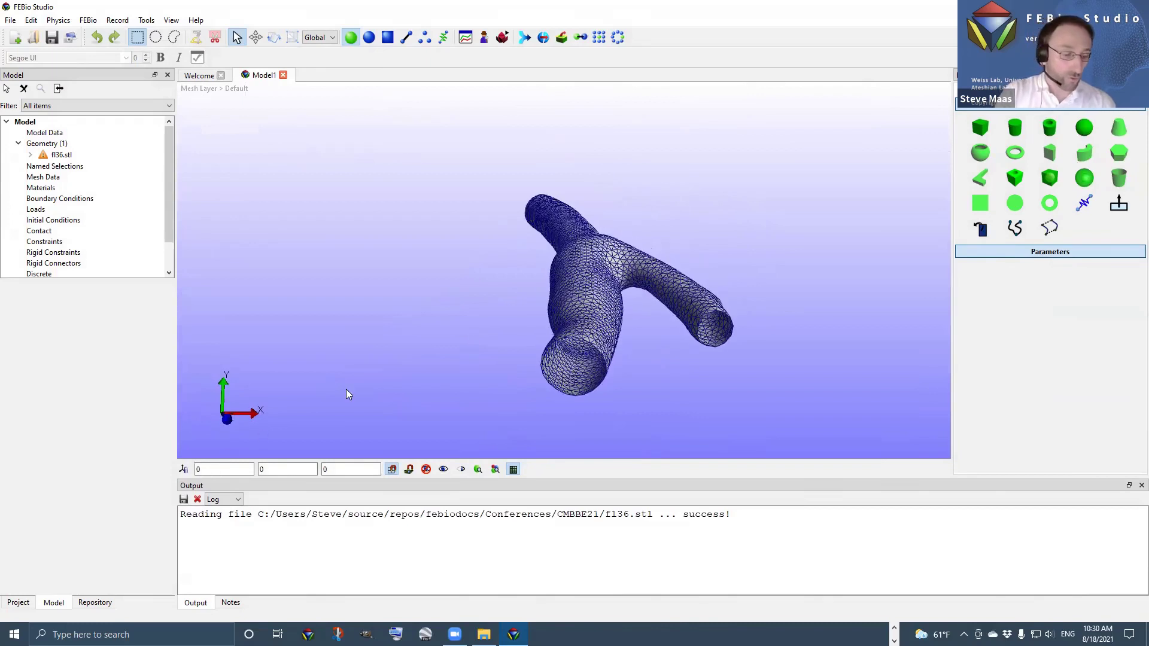
pyautogui.moveTo(421, 379); pyautogui.dragTo(413, 382)
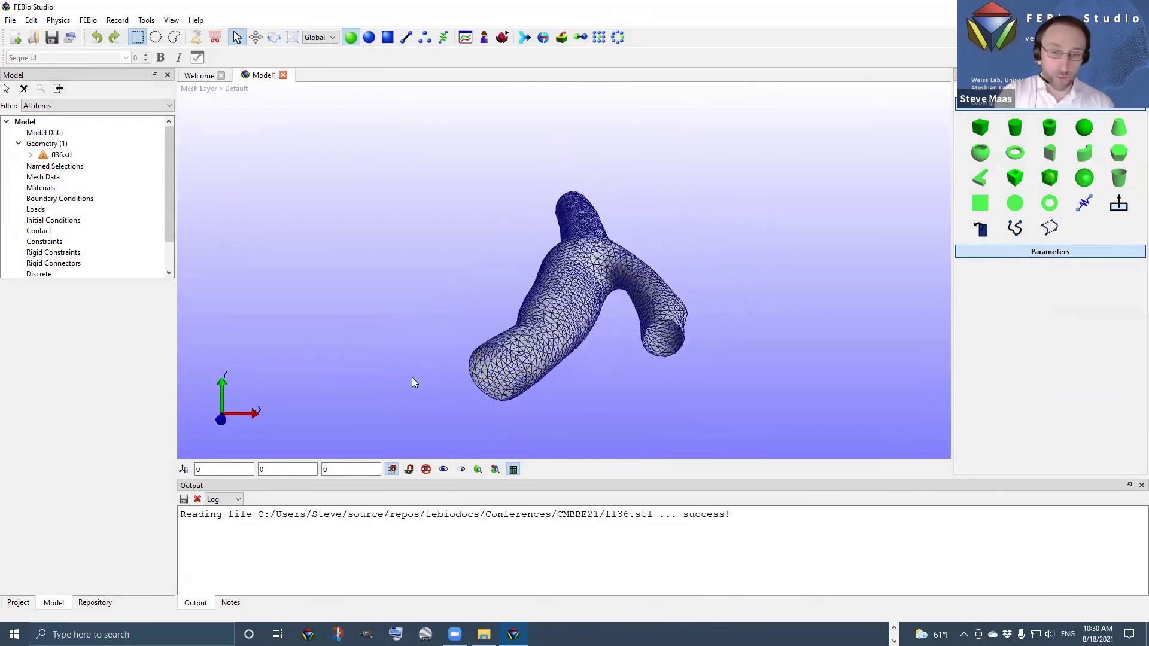
# Connect to the online project repository, accepting the proposed non-empty directory, and dismiss the repository announcement
pyautogui.click(95, 604)
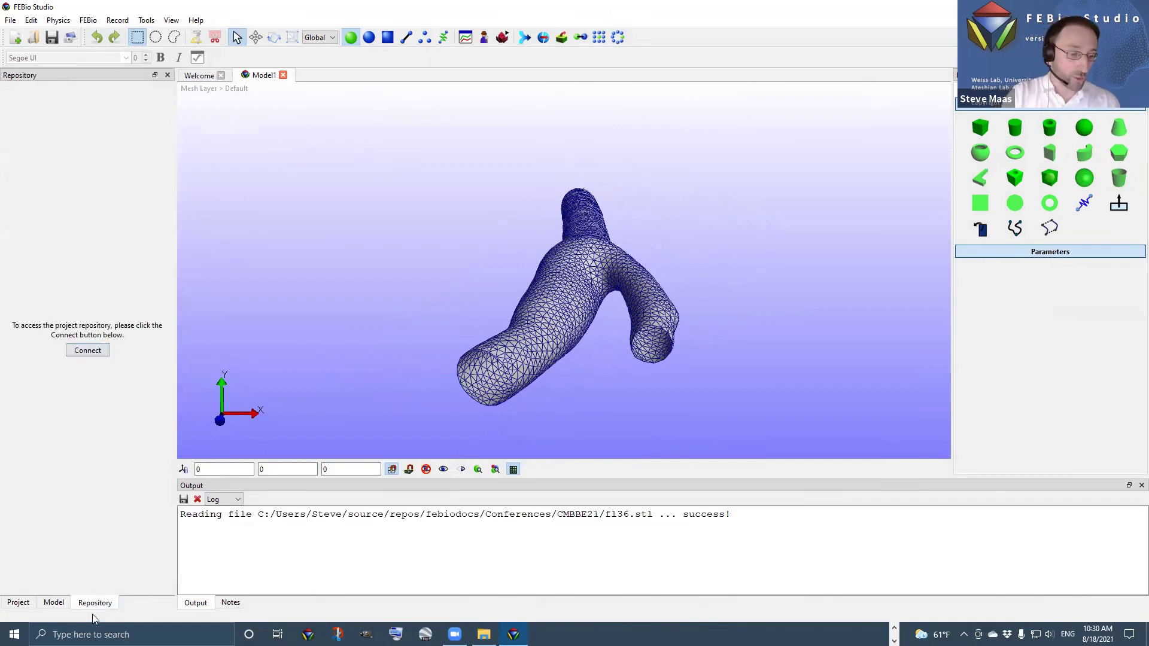
pyautogui.click(87, 352)
pyautogui.click(603, 334)
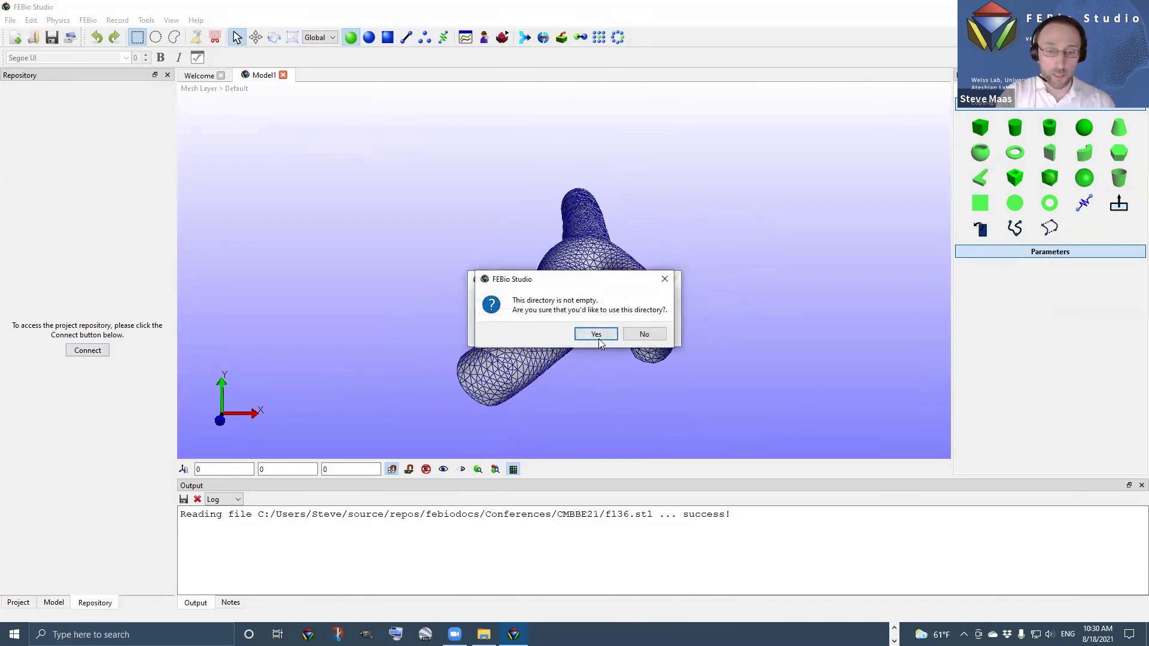
pyautogui.click(595, 336)
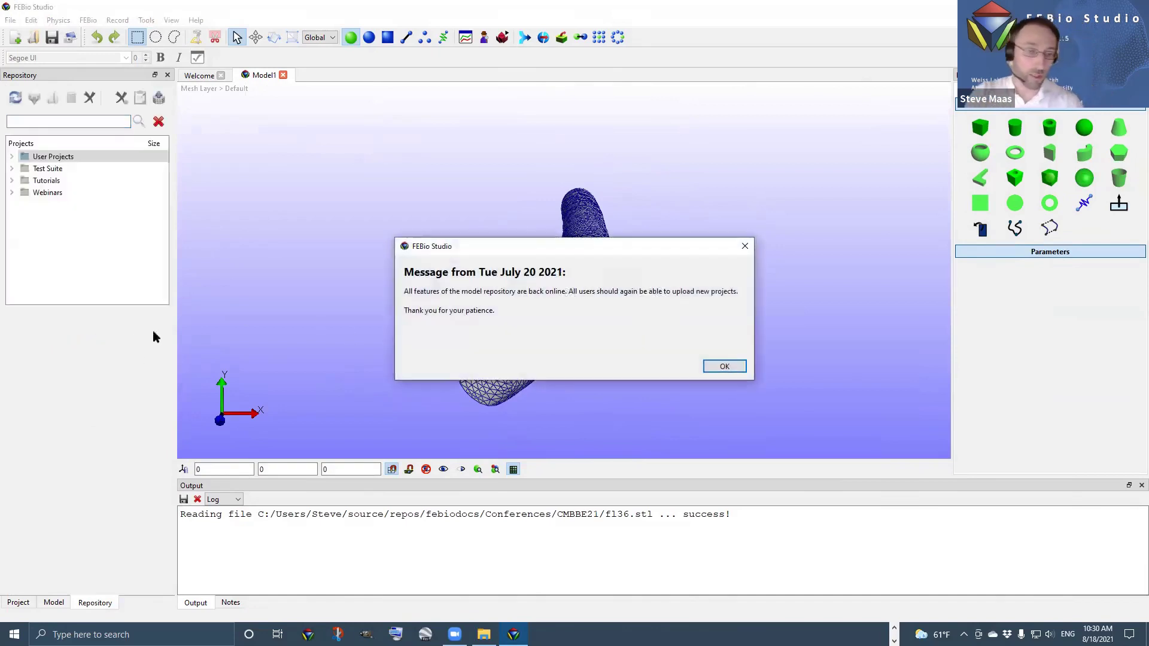
pyautogui.press('Return')
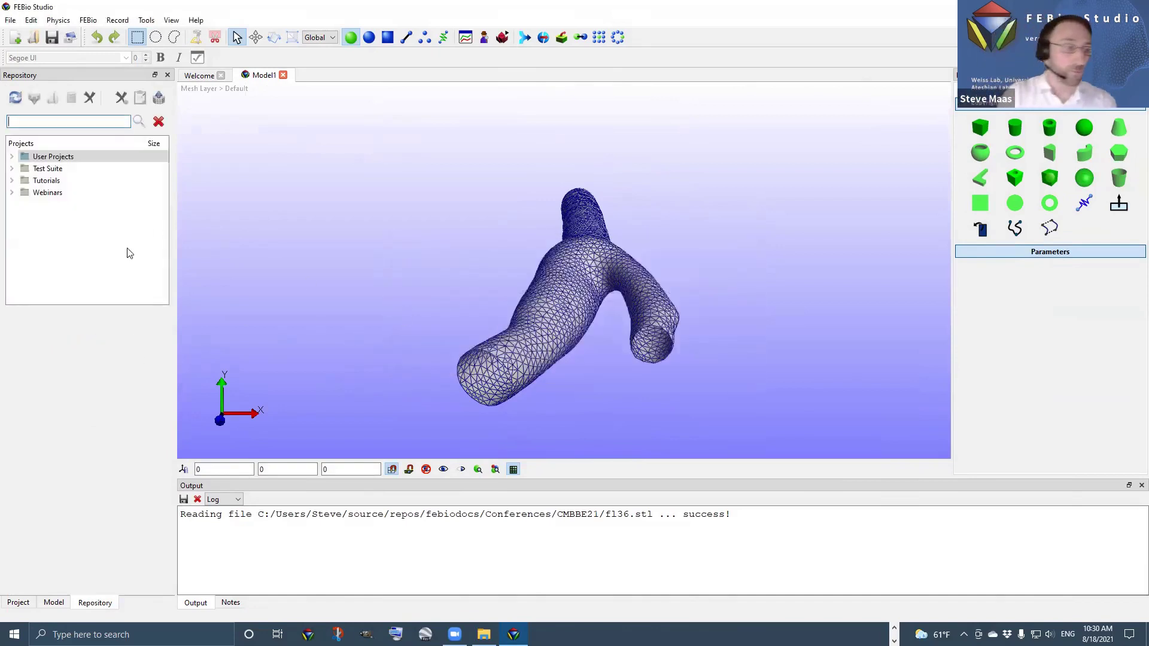
# Look through the repository's User Projects and read the full publication reference of FEBio CFD Paper JBE 2018
pyautogui.click(12, 157)
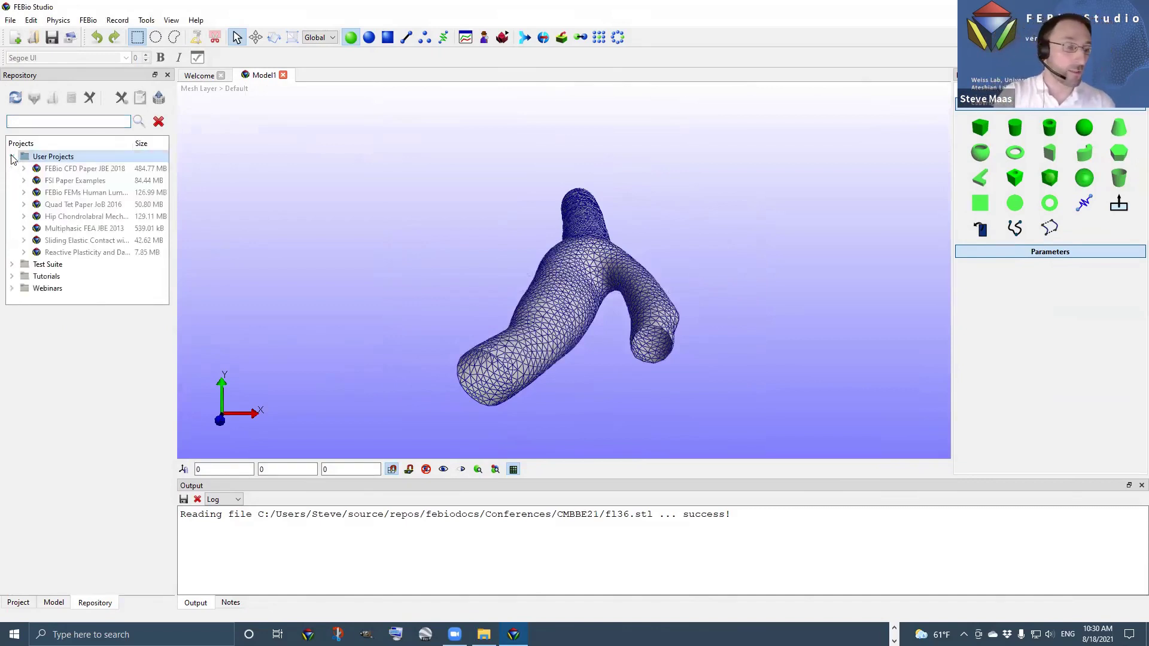
pyautogui.click(77, 170)
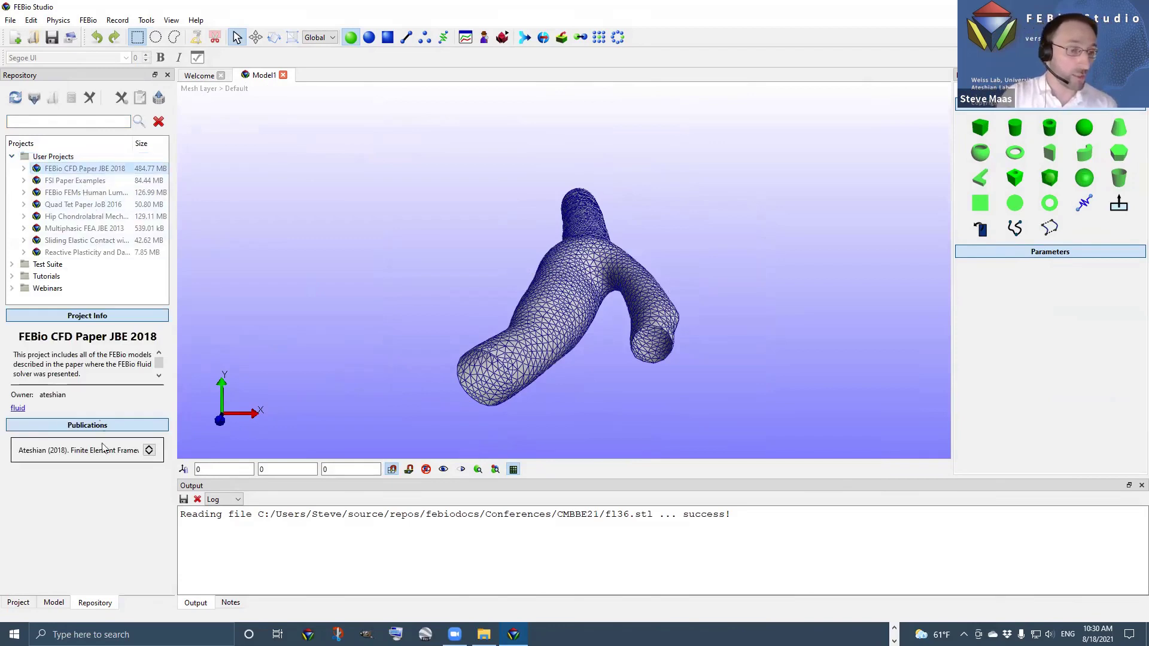
pyautogui.click(149, 450)
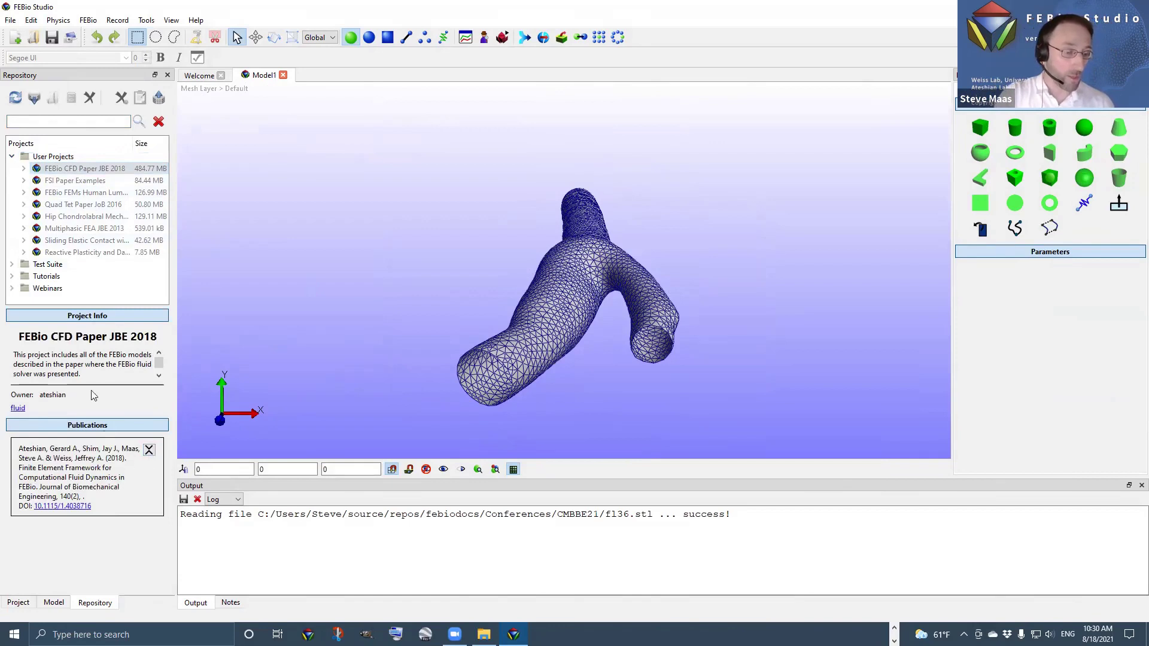
pyautogui.click(11, 156)
# Browse the Test Suite, Tutorials and Webinars categories, and examine the info and files of the FEBio Workshop - CMBBE21 project
pyautogui.click(15, 170)
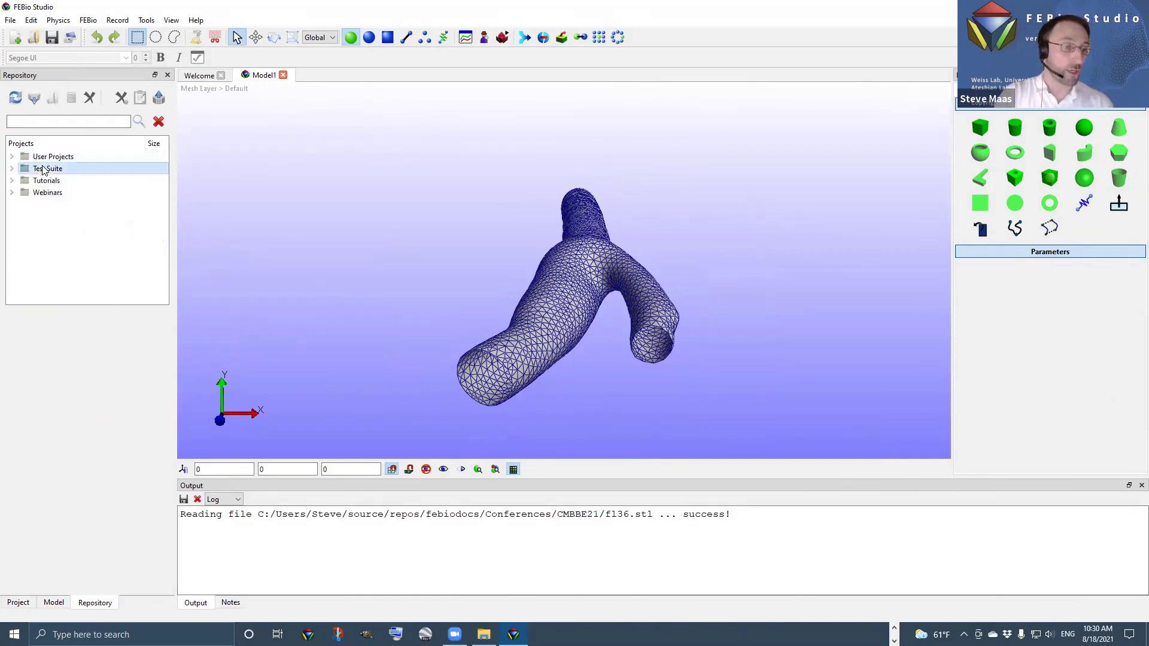
pyautogui.click(12, 169)
pyautogui.click(12, 169)
pyautogui.click(60, 181)
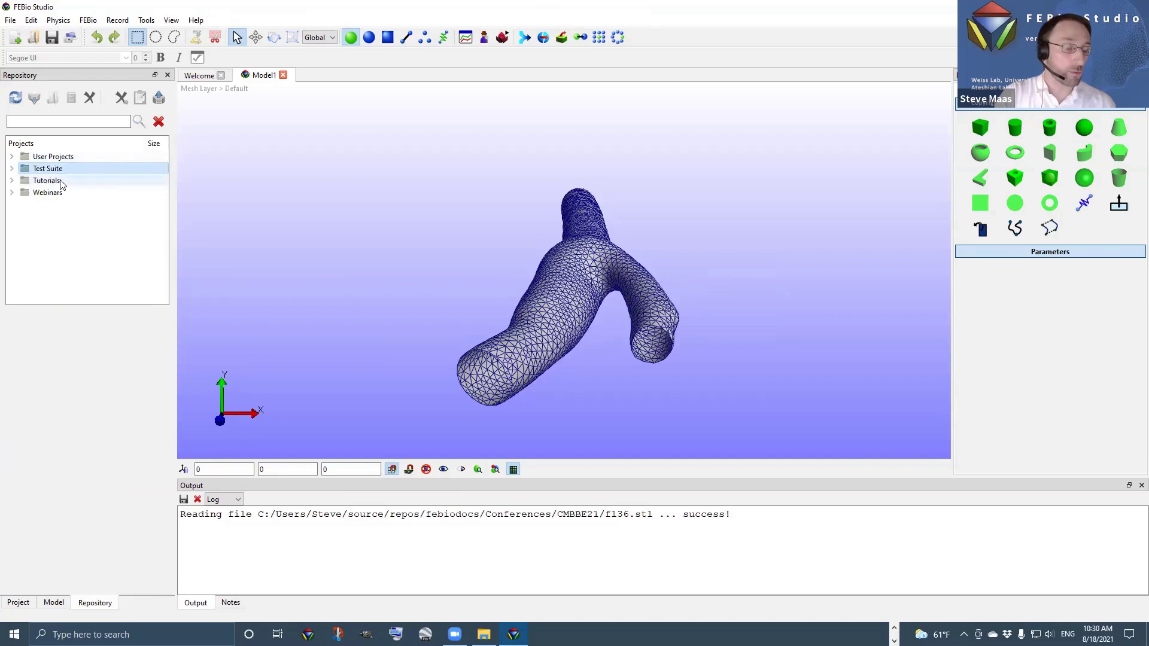
pyautogui.click(54, 192)
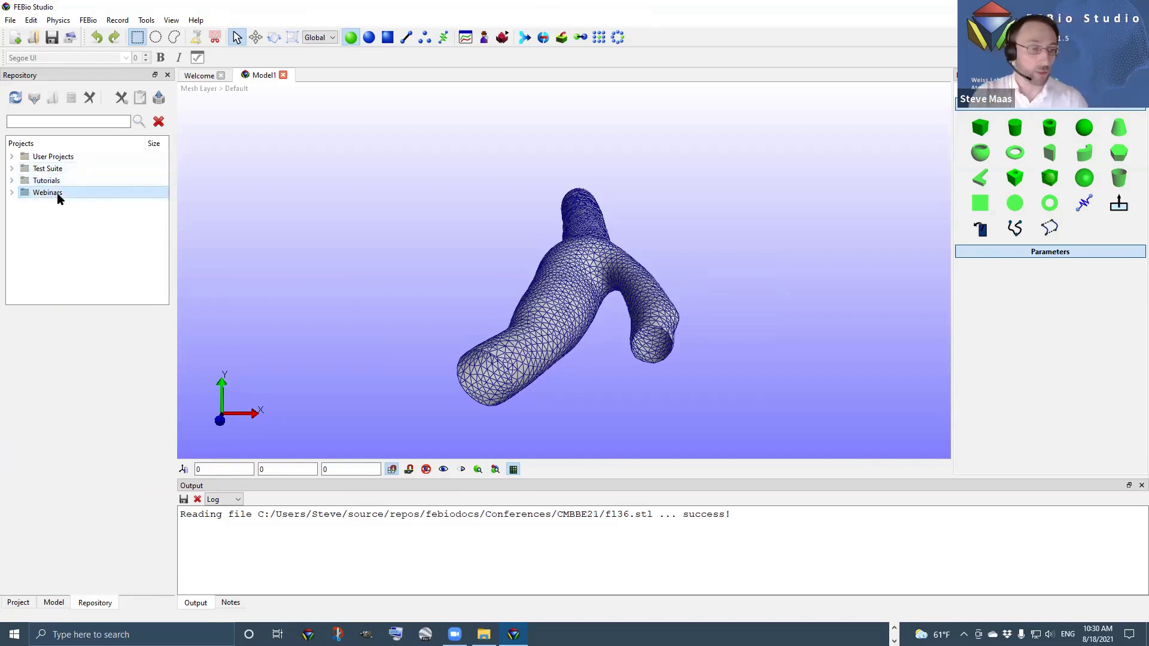
pyautogui.click(12, 192)
pyautogui.click(73, 252)
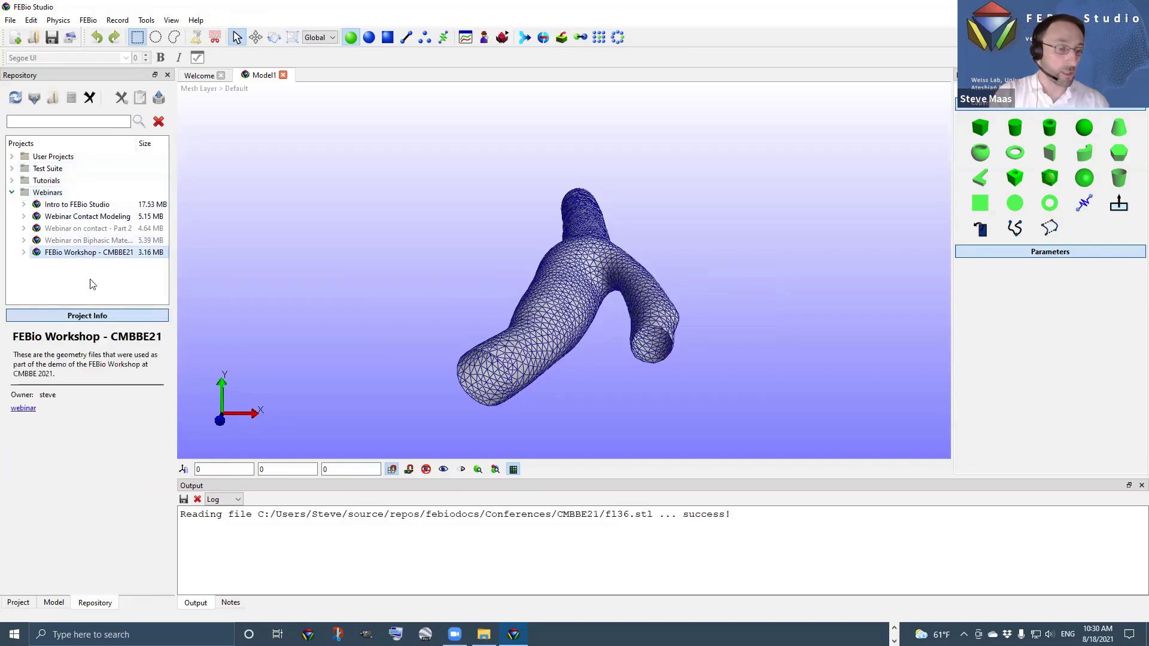
pyautogui.click(24, 252)
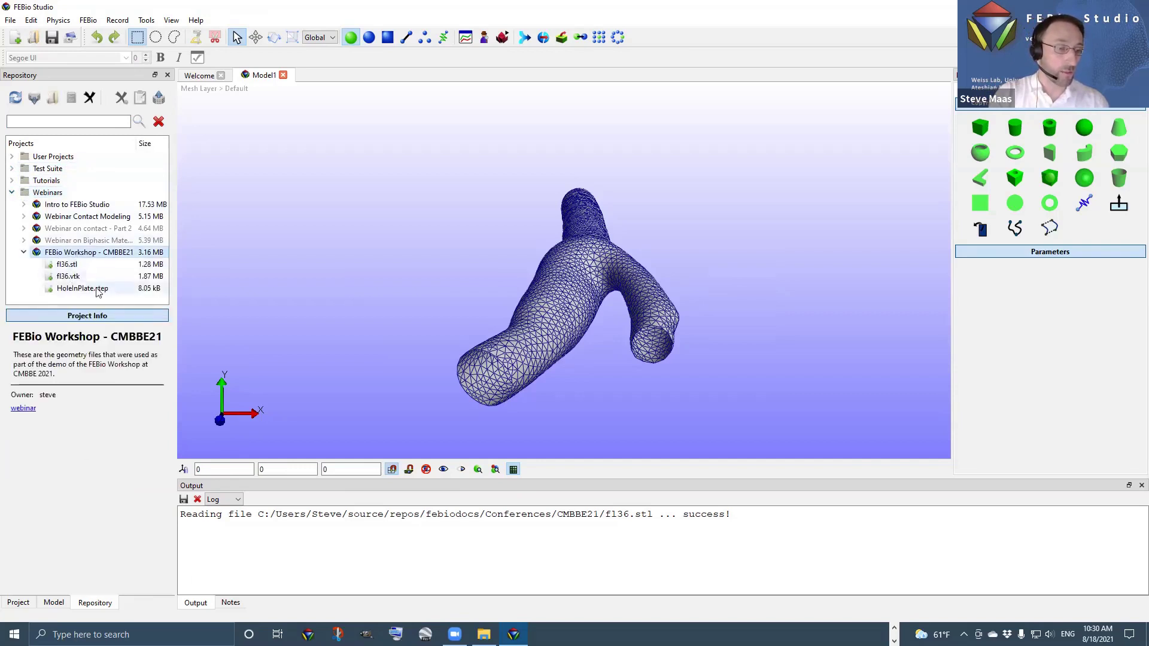
pyautogui.click(24, 252)
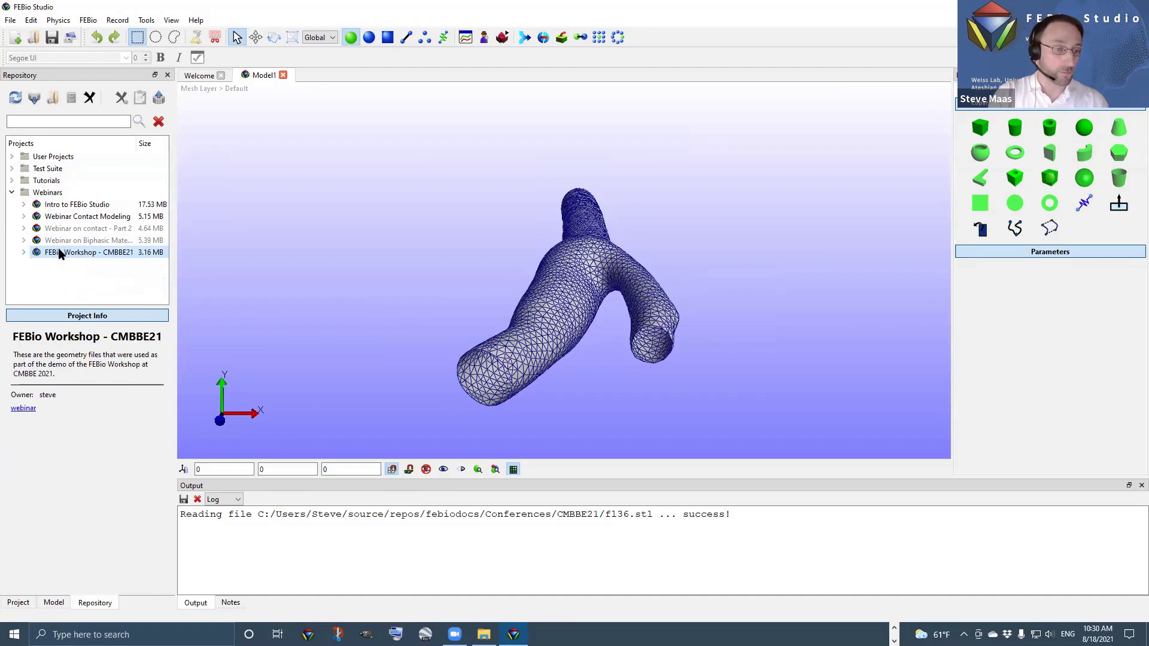
# Inspect the branching vessel mesh from several directions and return to the model tree
pyautogui.moveTo(527, 337); pyautogui.dragTo(745, 304)
pyautogui.moveTo(810, 278); pyautogui.dragTo(454, 284)
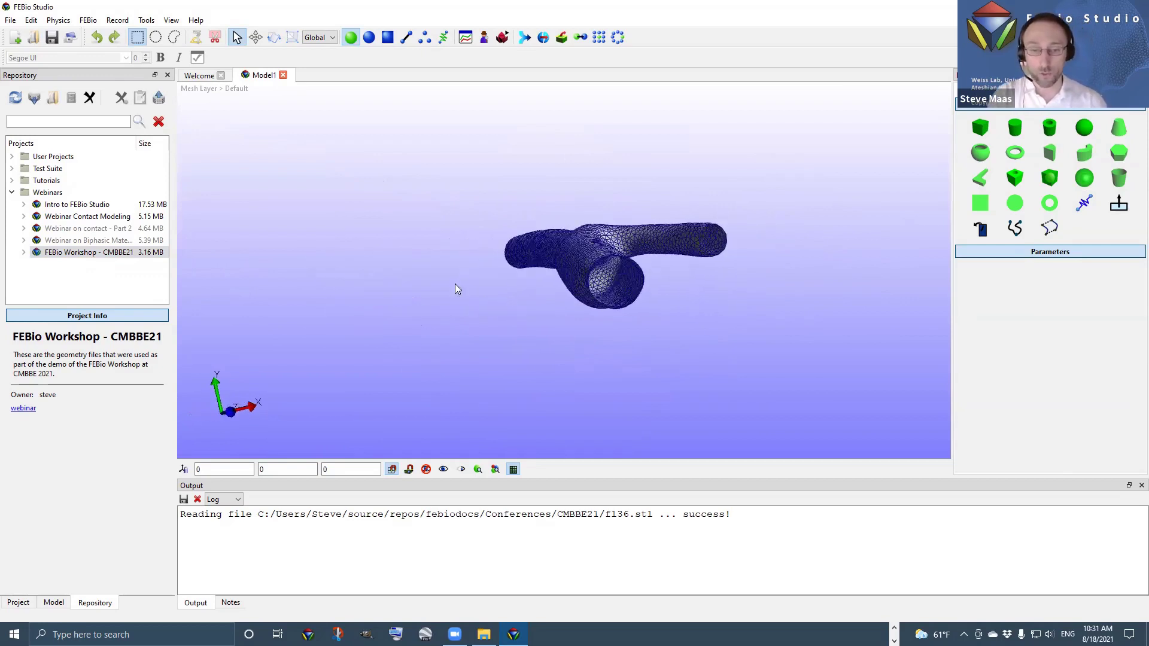
pyautogui.moveTo(235, 355); pyautogui.dragTo(359, 284)
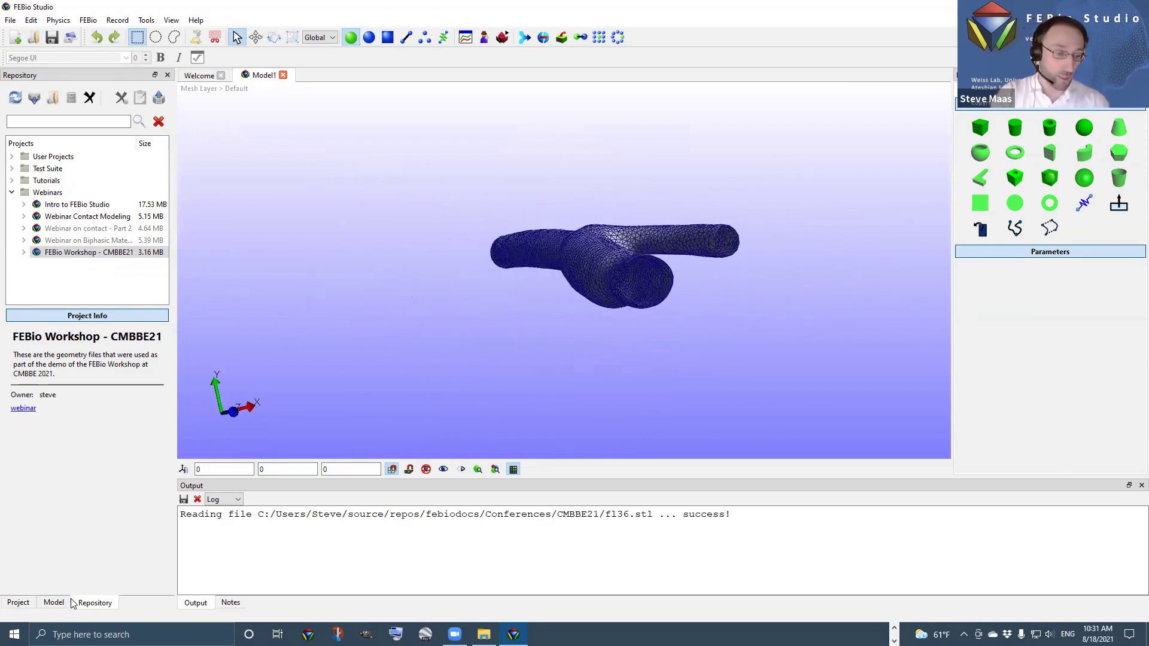
pyautogui.moveTo(411, 256); pyautogui.dragTo(415, 254)
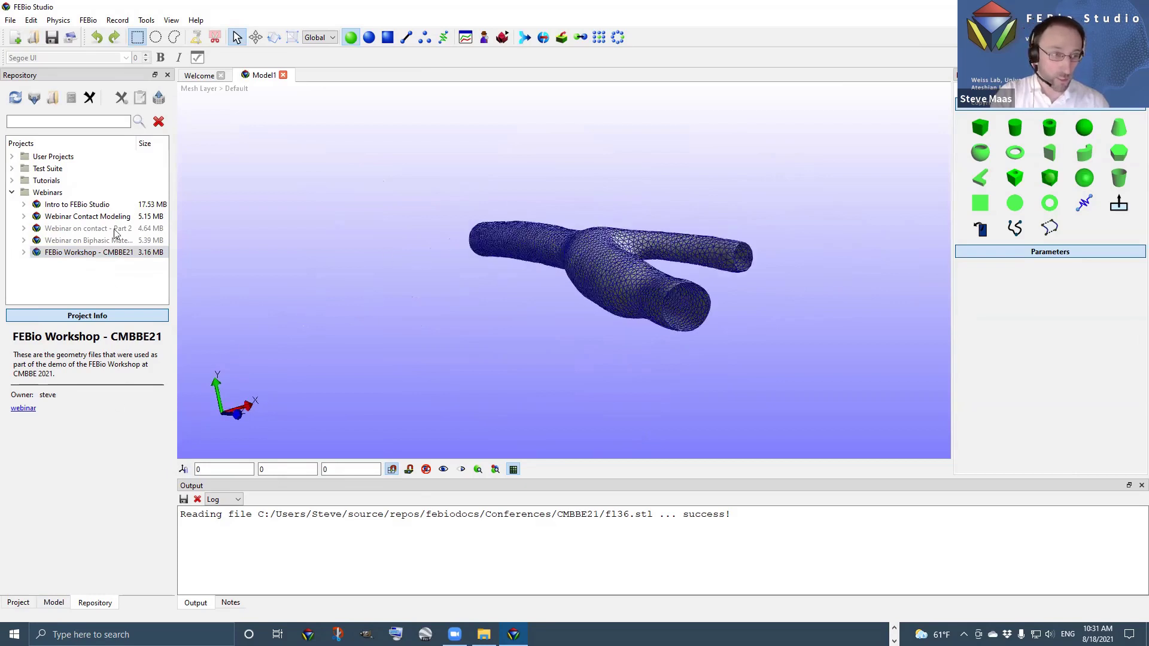
pyautogui.moveTo(505, 258); pyautogui.dragTo(455, 335)
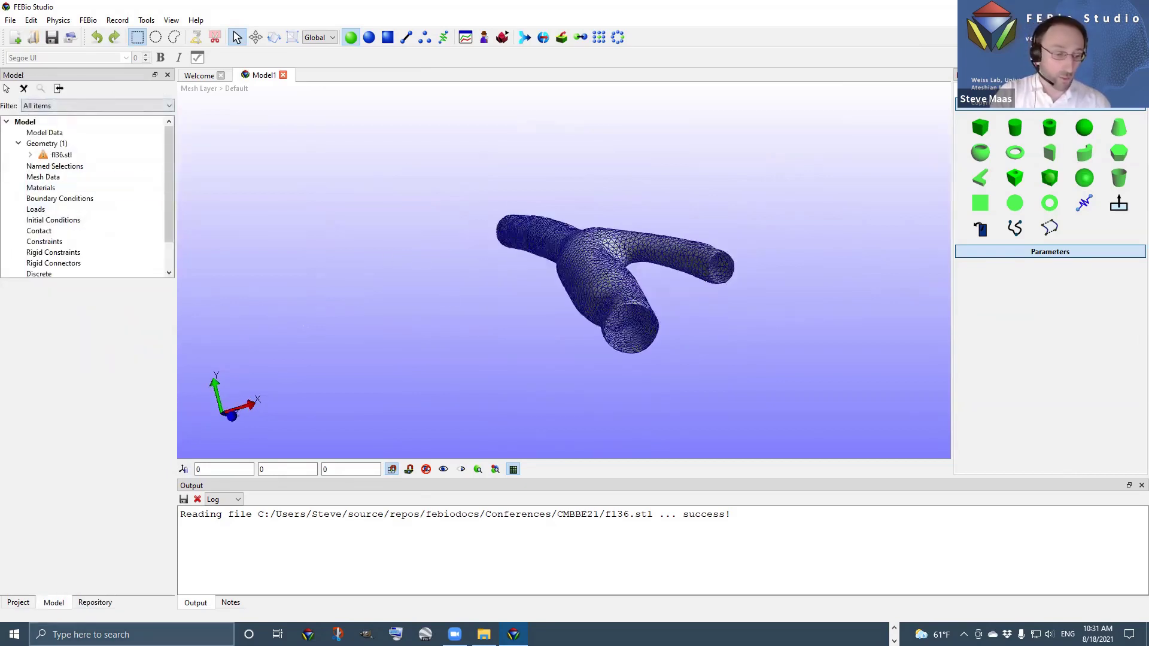
# Hide the Build window and show it again
pyautogui.click(171, 20)
pyautogui.moveTo(253, 372)
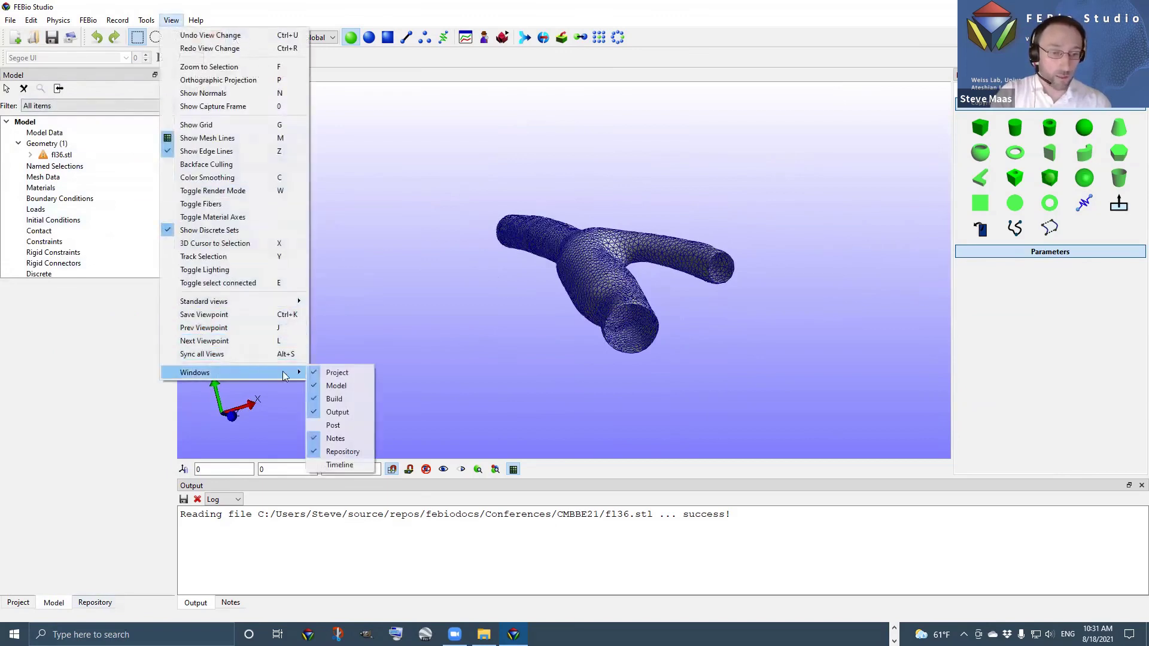
pyautogui.click(338, 399)
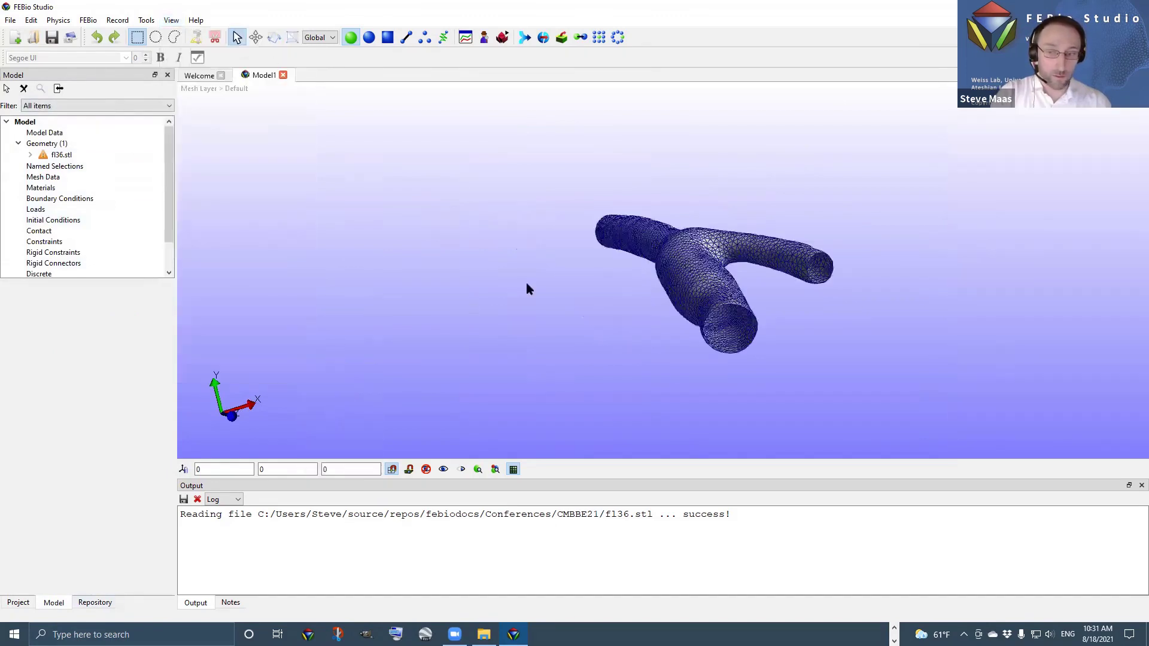
pyautogui.click(169, 22)
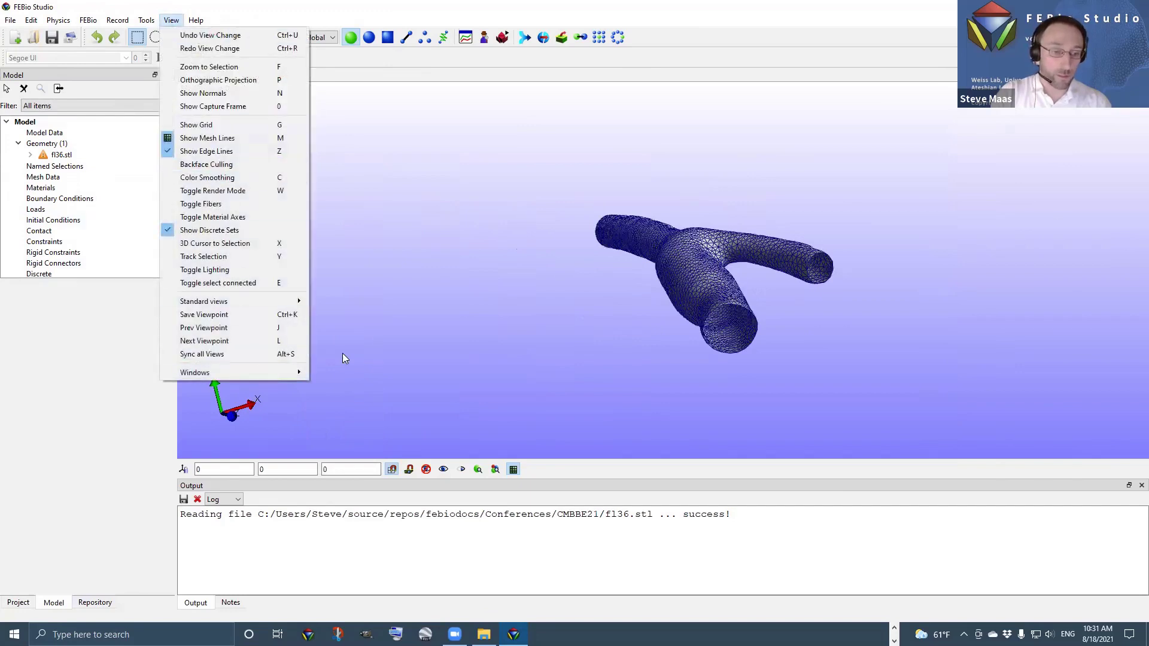
pyautogui.moveTo(281, 375)
pyautogui.click(356, 399)
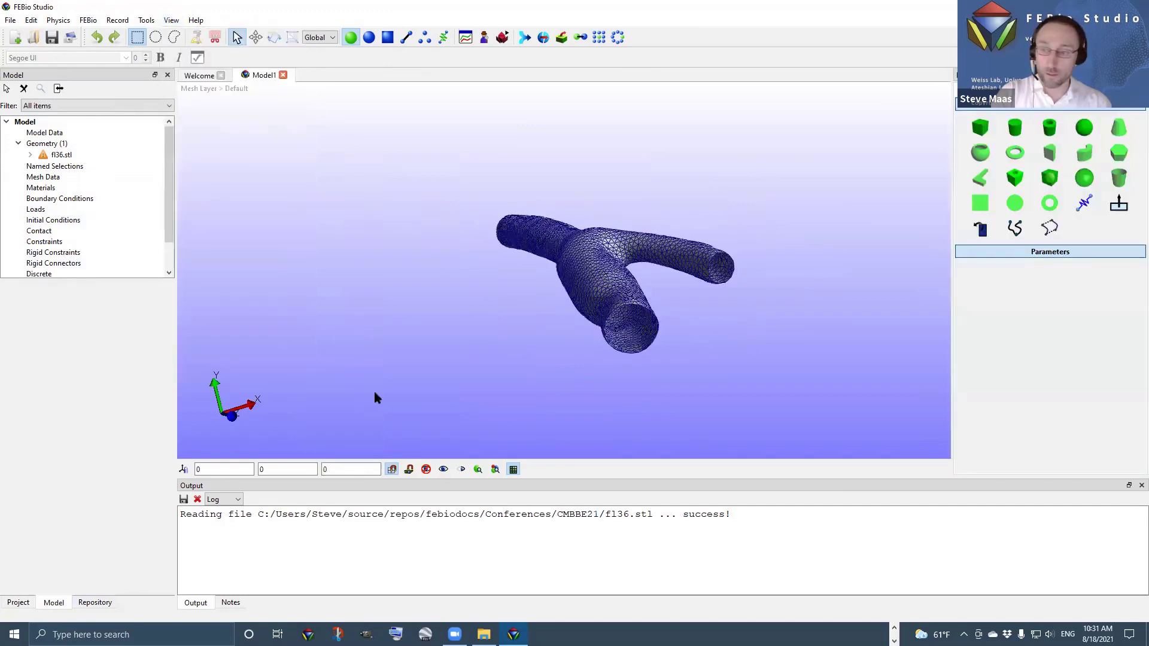
# Dock the Build window as a tab in the same group as the Project, Model and Repository windows
pyautogui.moveTo(1039, 75); pyautogui.dragTo(151, 234)
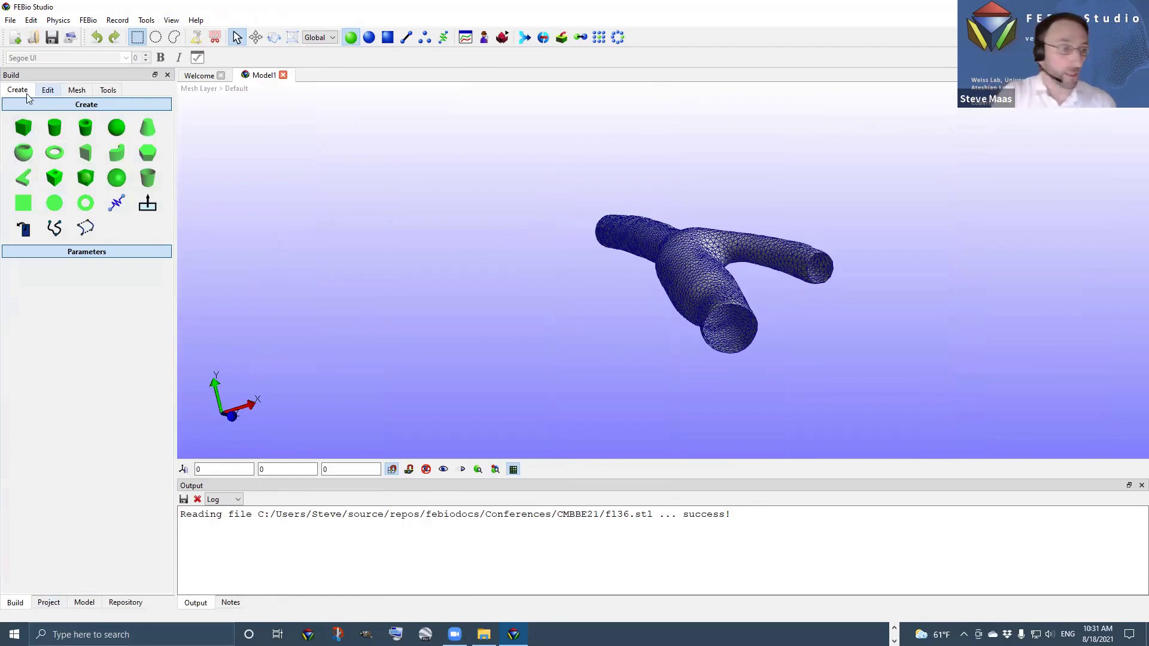
# Select the fl36.stl vessel object and show its mesh parameters
pyautogui.click(76, 90)
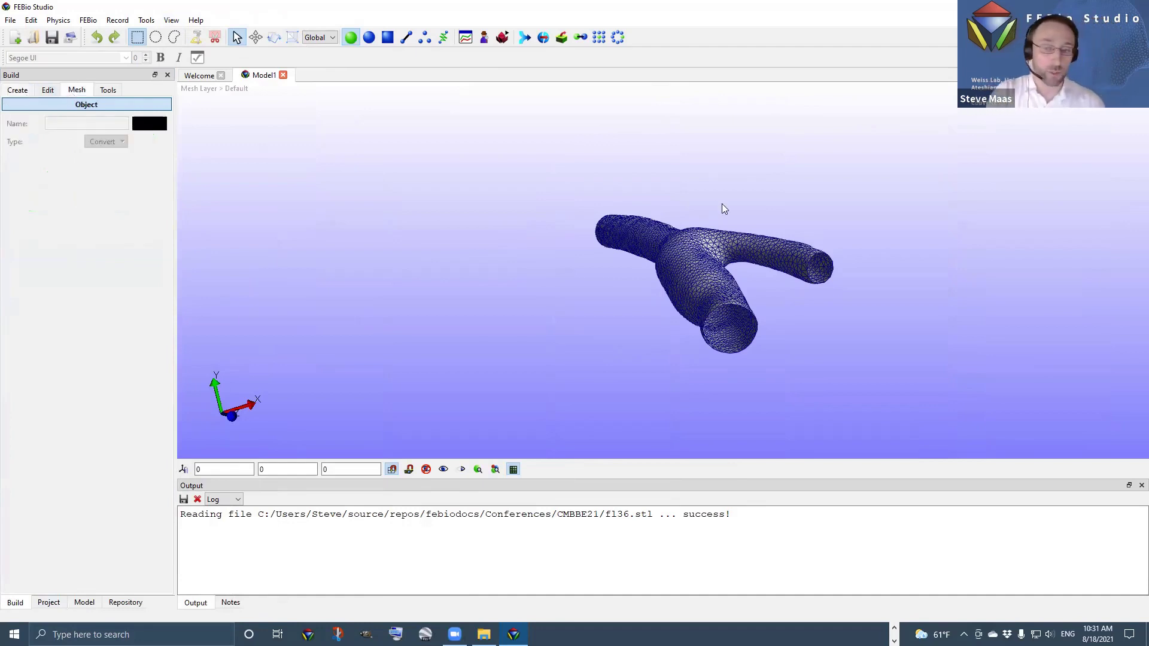
pyautogui.click(688, 260)
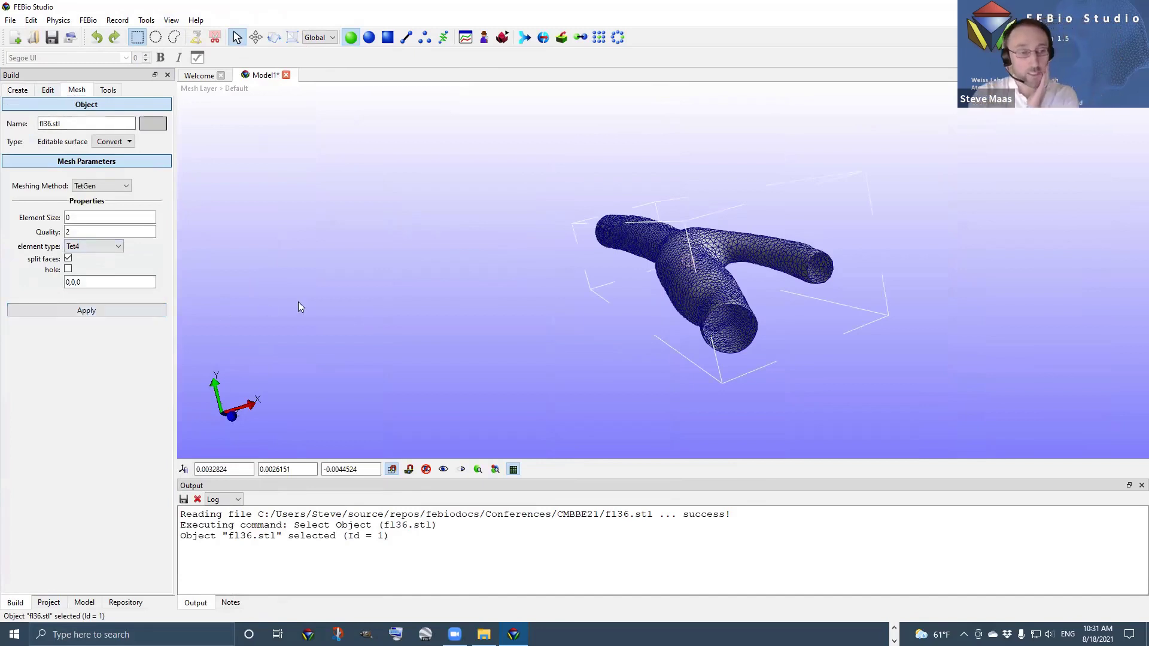
pyautogui.moveTo(720, 317); pyautogui.dragTo(526, 253)
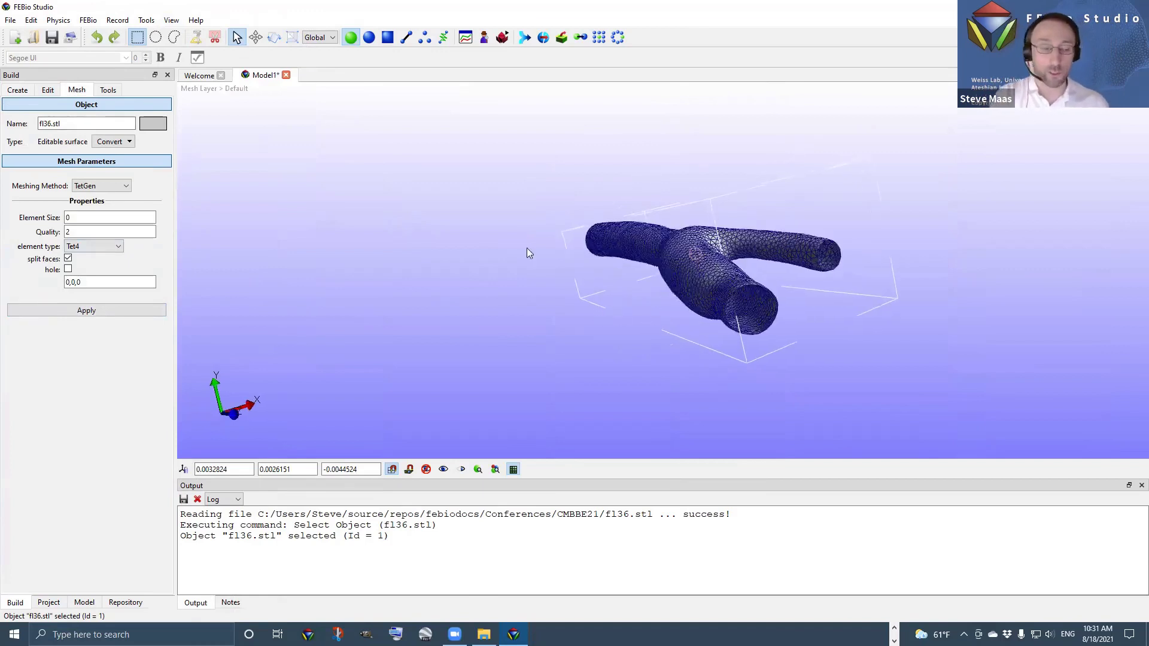
# Cap the open ends of the vessel surface by applying Fix Mesh with the Fill all holes task
pyautogui.click(52, 90)
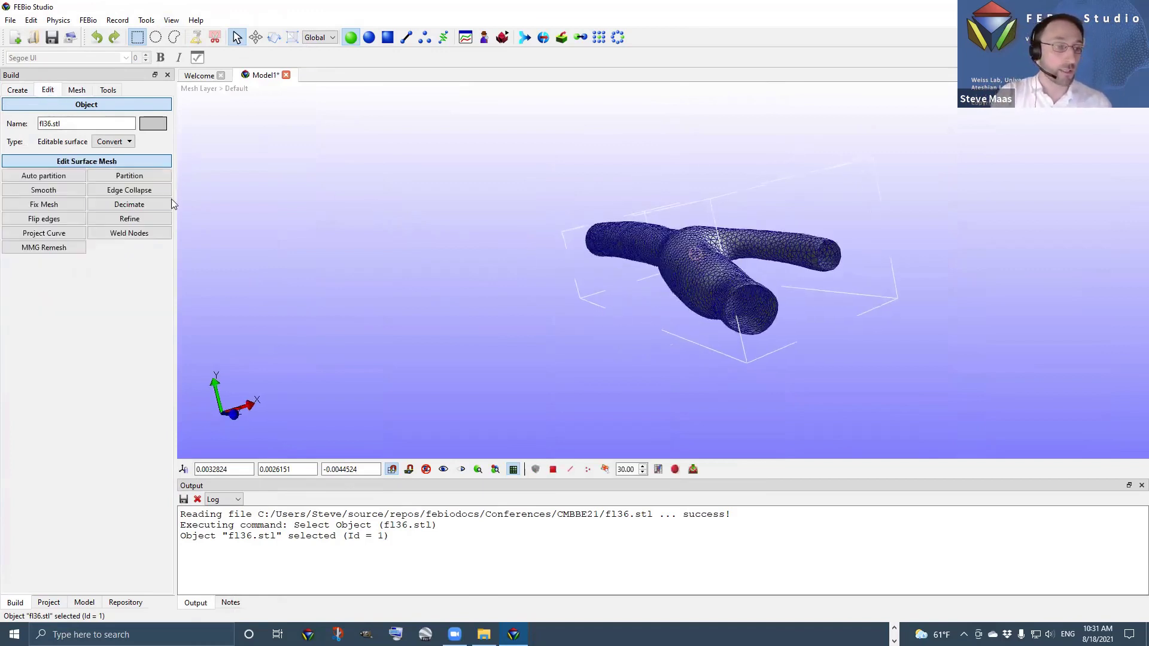
pyautogui.moveTo(364, 239); pyautogui.dragTo(335, 233)
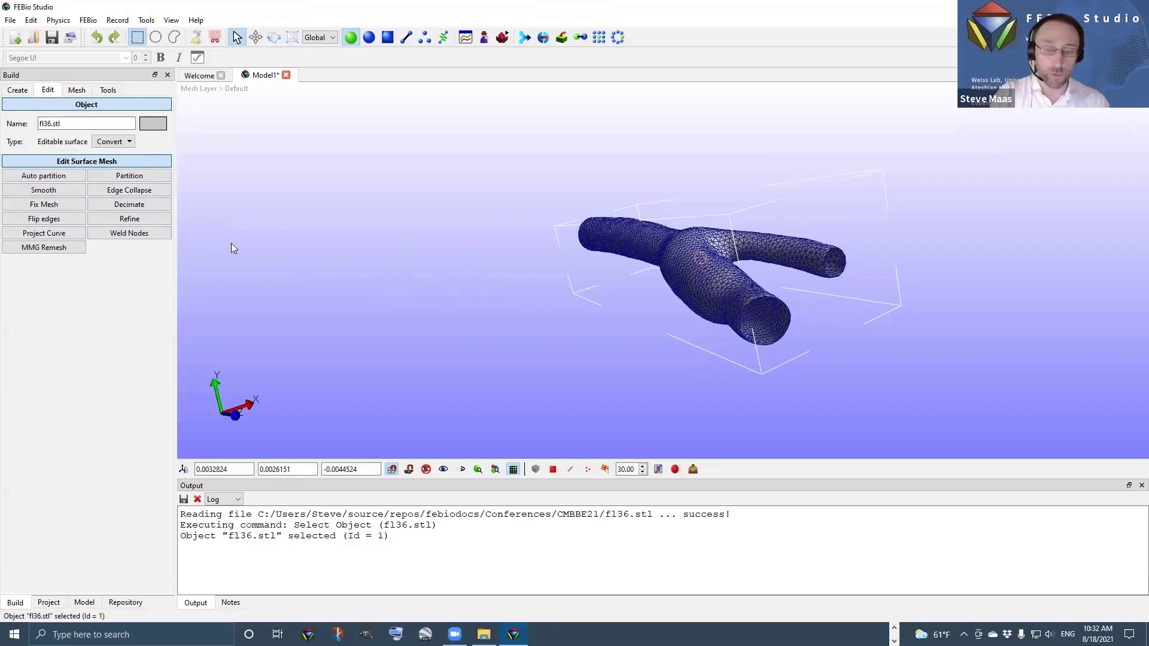
pyautogui.click(47, 207)
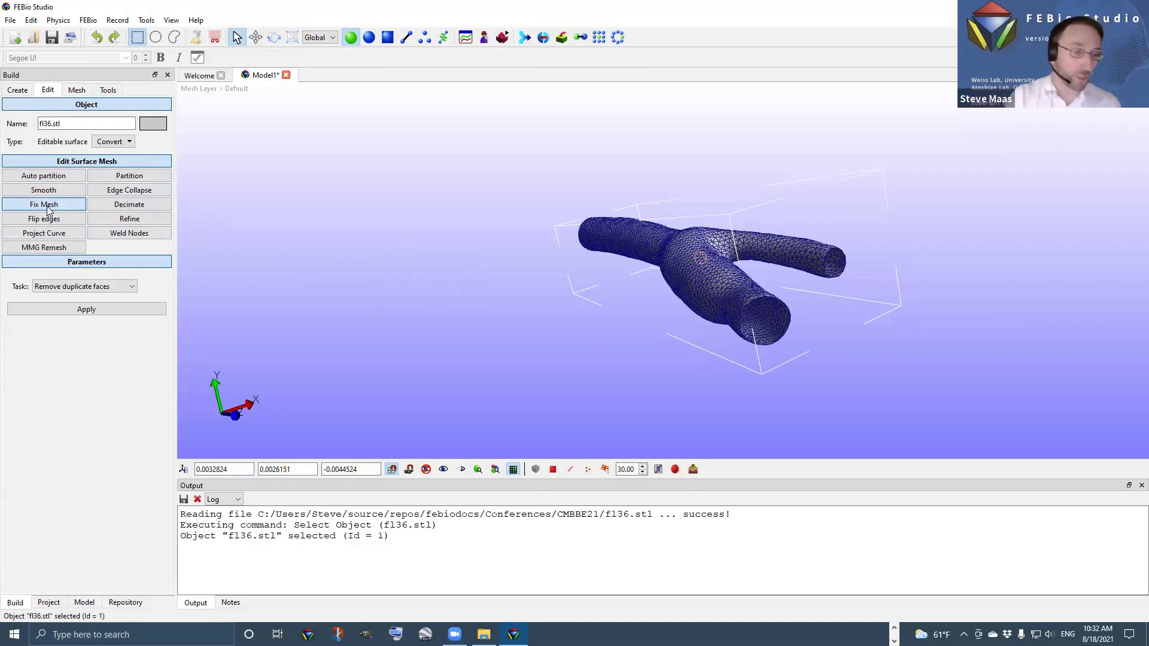
pyautogui.moveTo(472, 329); pyautogui.dragTo(479, 341)
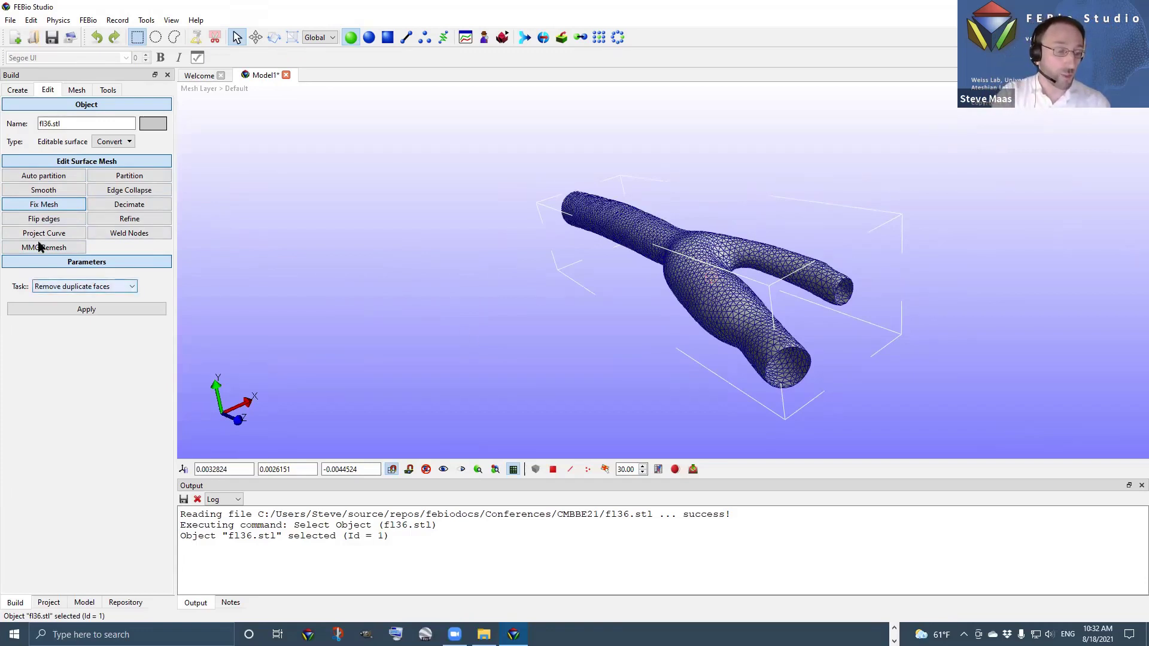
pyautogui.click(57, 289)
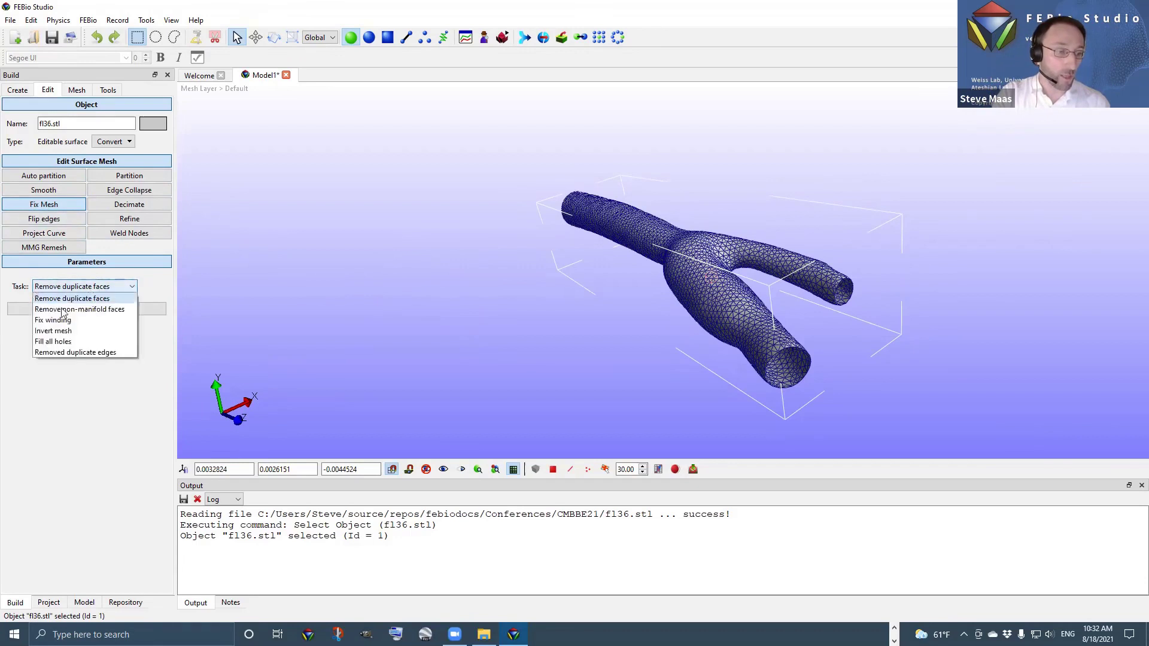
pyautogui.click(59, 342)
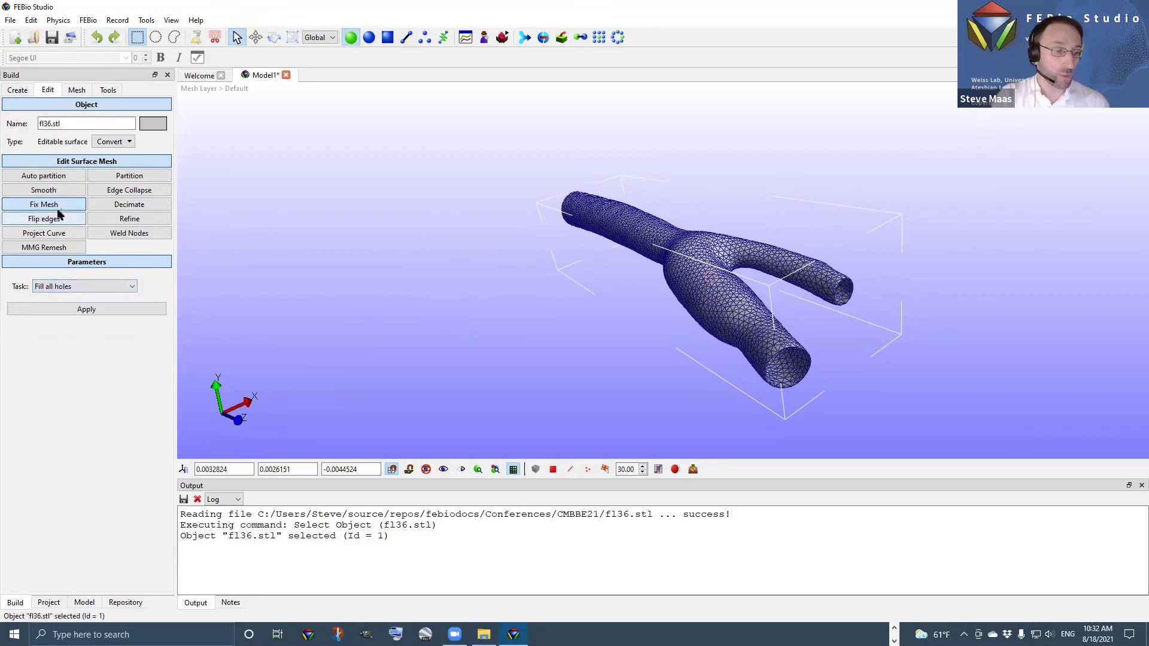
pyautogui.moveTo(547, 275); pyautogui.dragTo(693, 282)
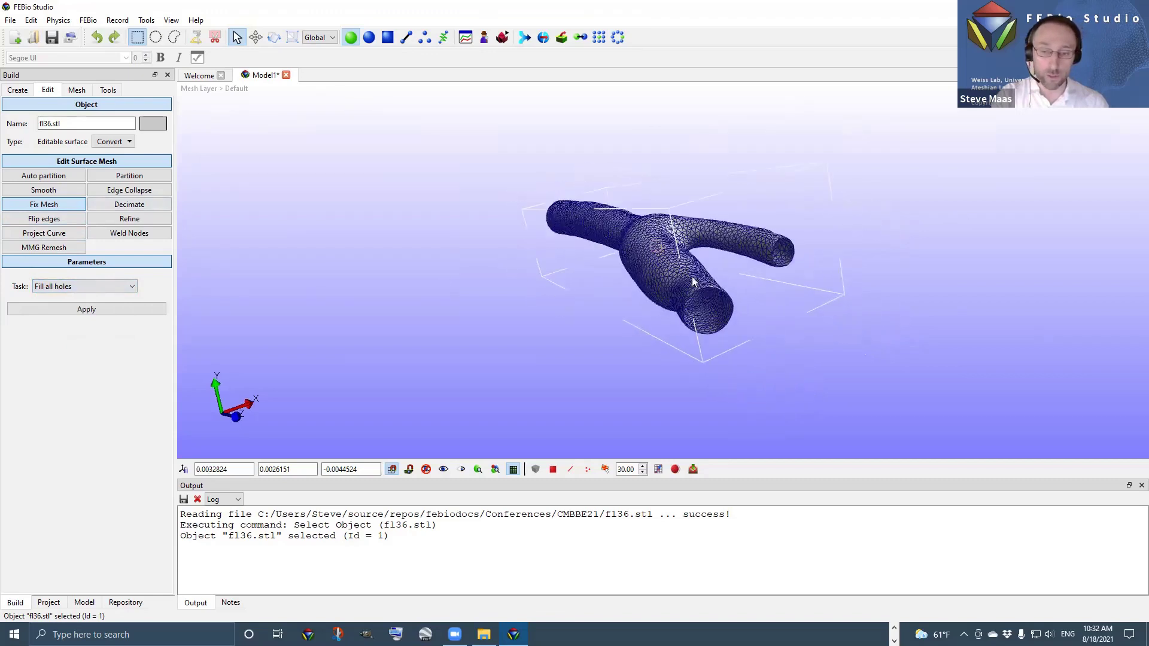
pyautogui.click(82, 310)
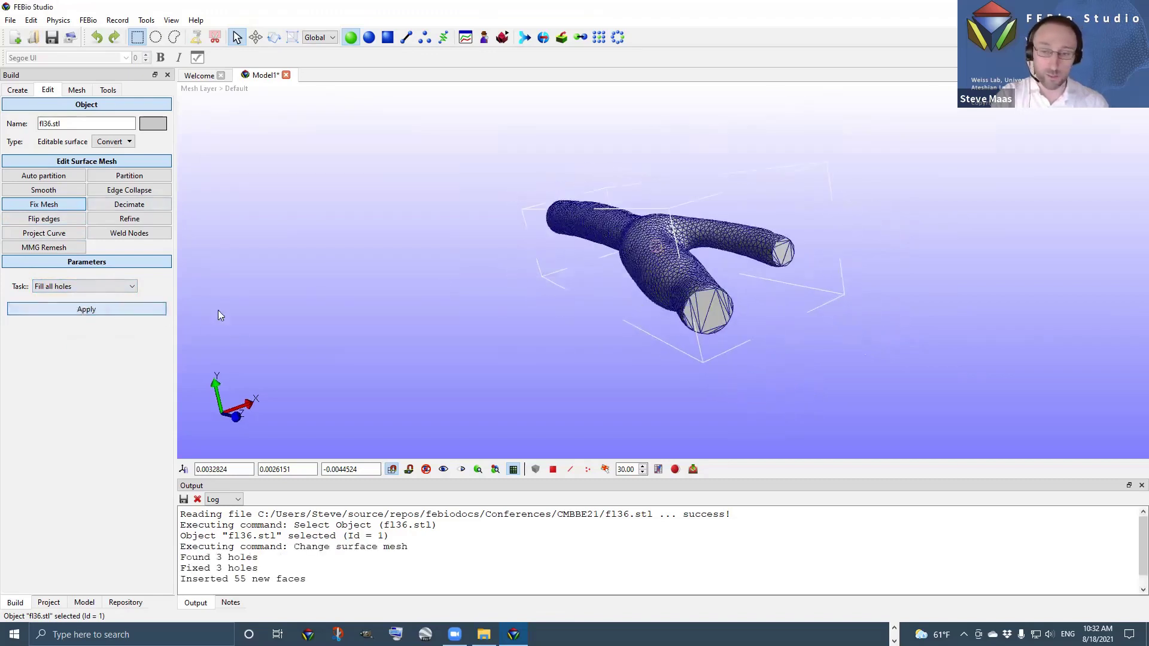
pyautogui.moveTo(590, 324); pyautogui.dragTo(649, 312)
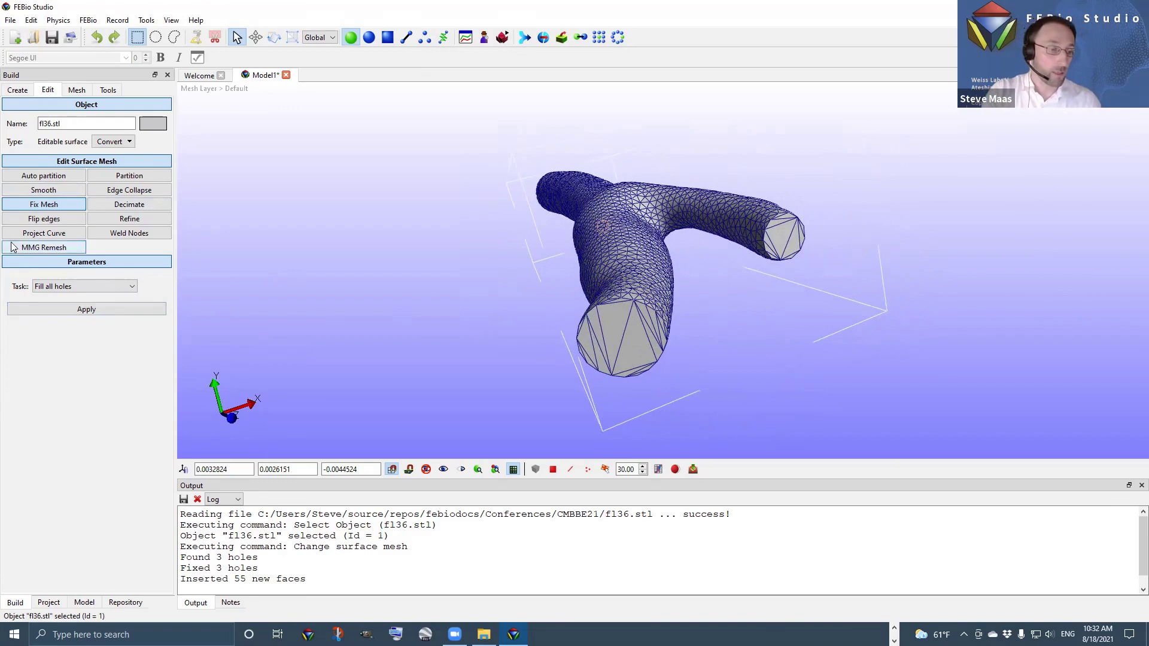
# Bring up the MMG Remesh parameters and inspect the coarse triangles on the vessel's end caps
pyautogui.click(43, 248)
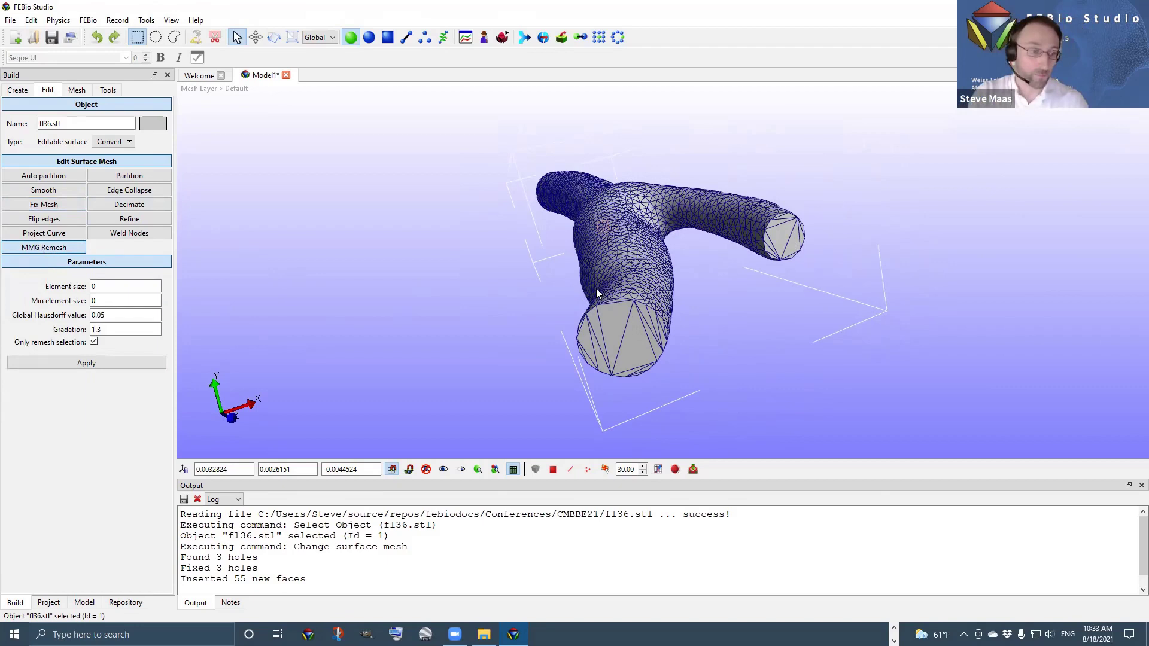
pyautogui.moveTo(609, 290); pyautogui.dragTo(581, 278, button='middle')
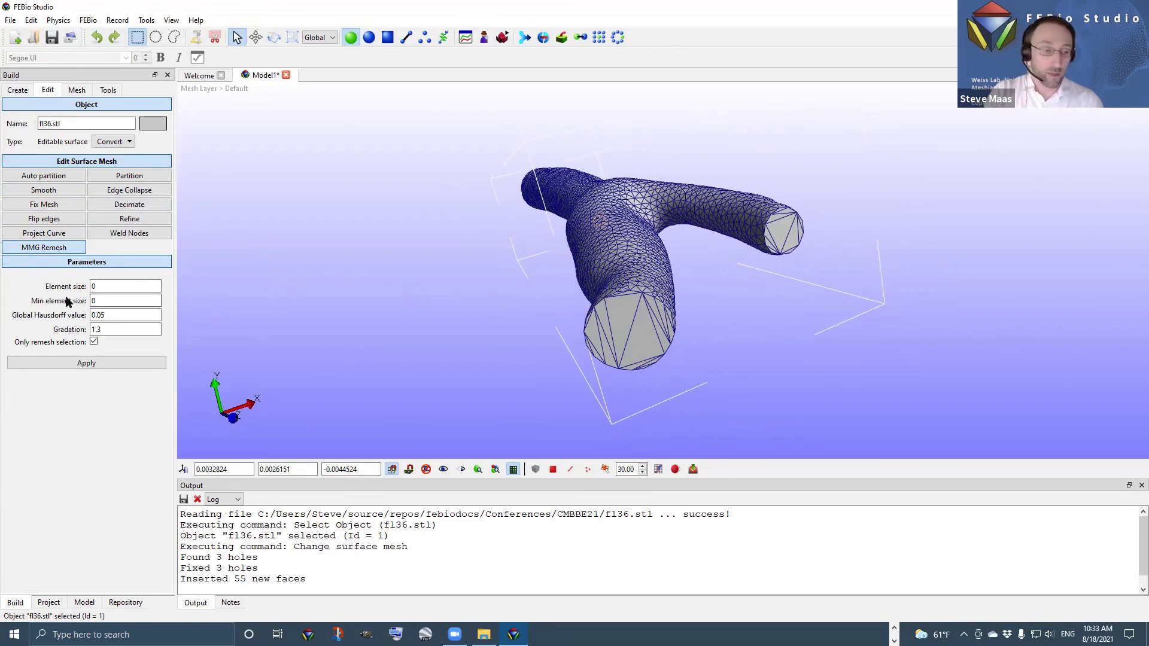
pyautogui.doubleClick(94, 289)
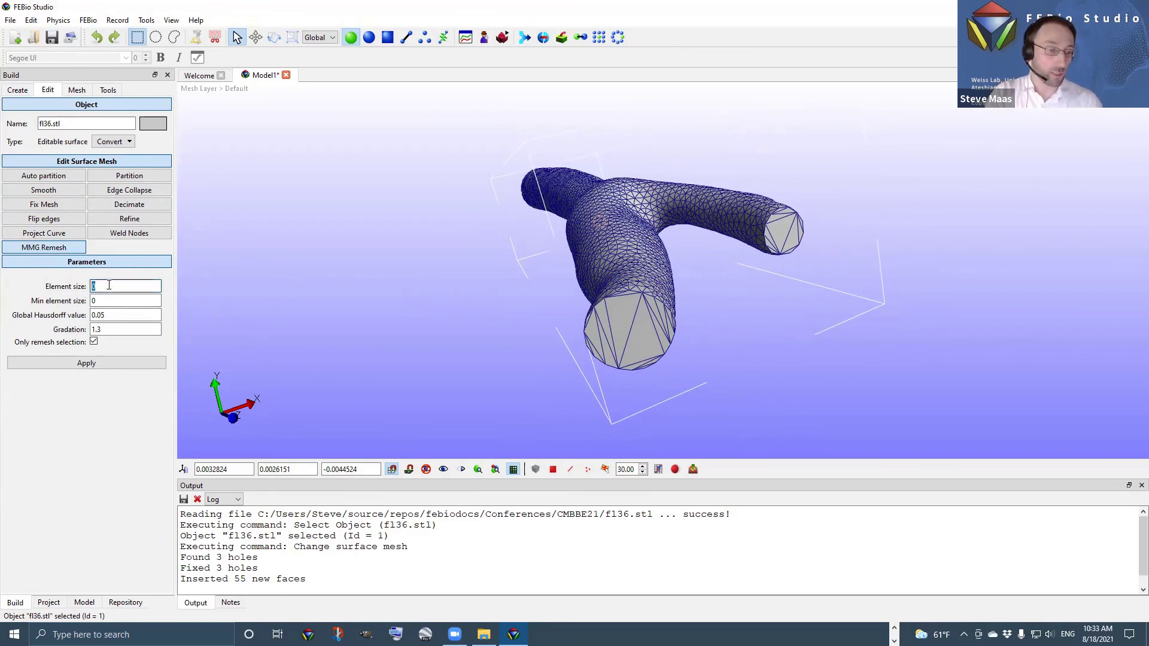
pyautogui.moveTo(520, 312); pyautogui.dragTo(522, 308)
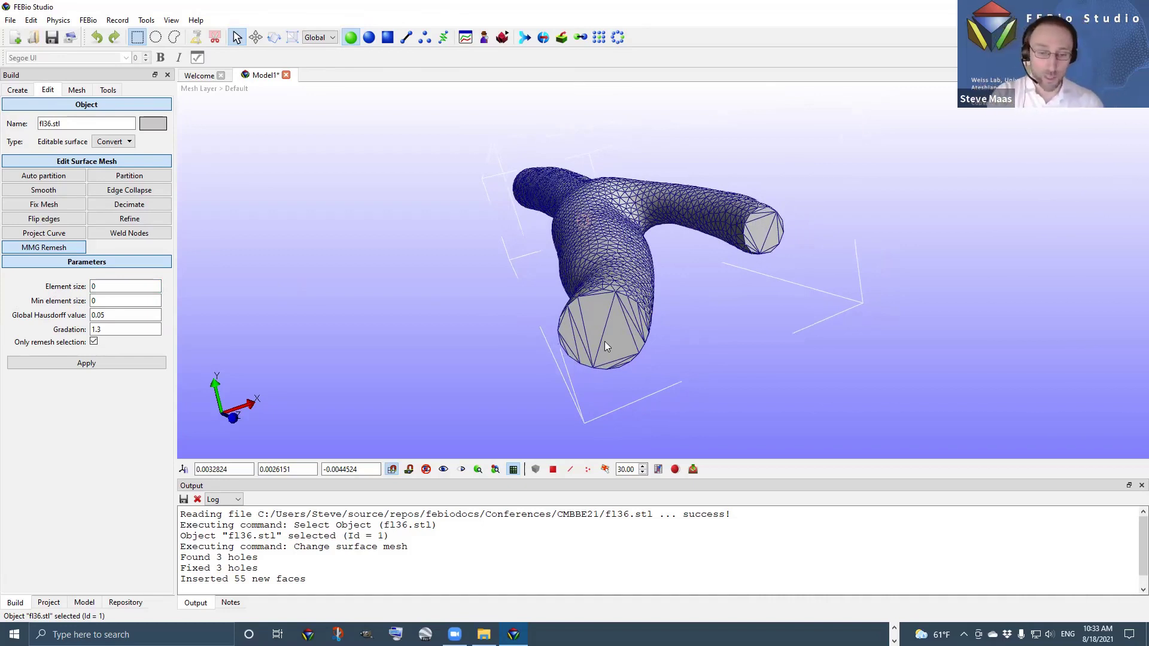
pyautogui.moveTo(604, 341); pyautogui.dragTo(576, 401)
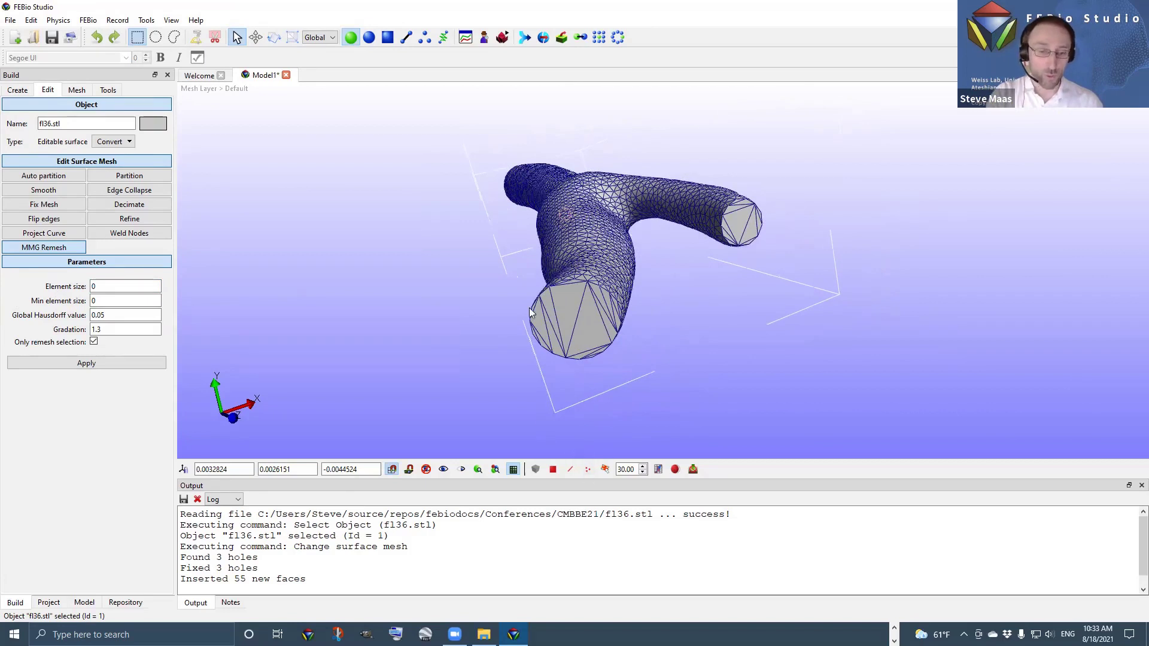
# Open the Measure tool beside the vessel, look through its measurement types and choose Point Distance
pyautogui.click(197, 38)
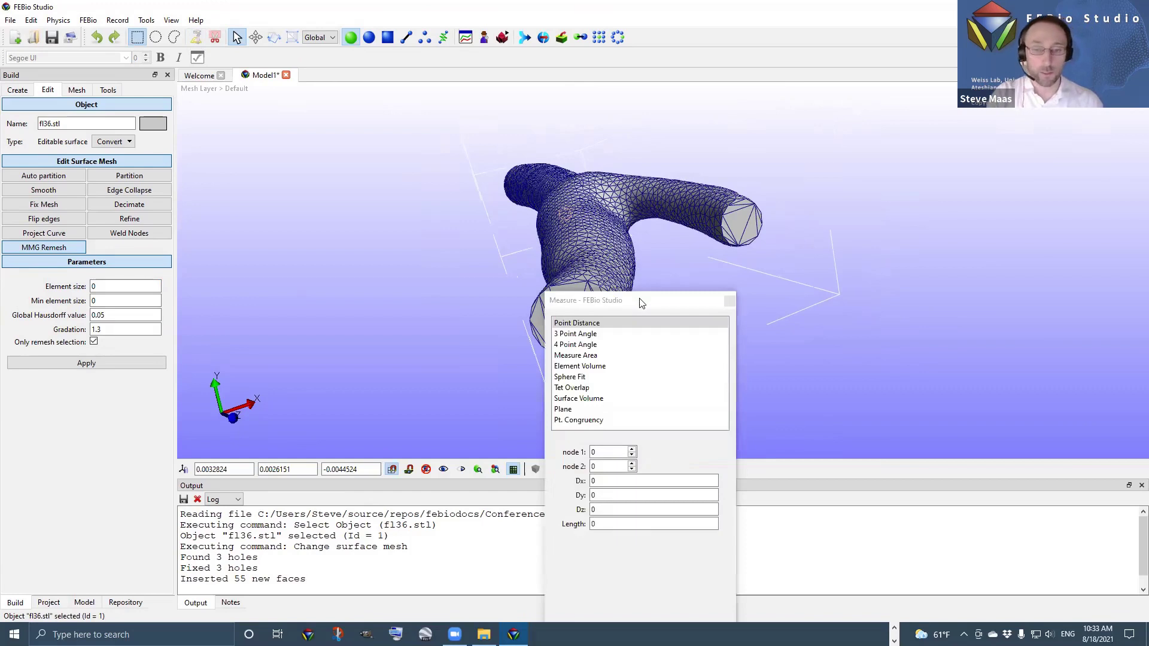
pyautogui.moveTo(636, 304); pyautogui.dragTo(307, 111)
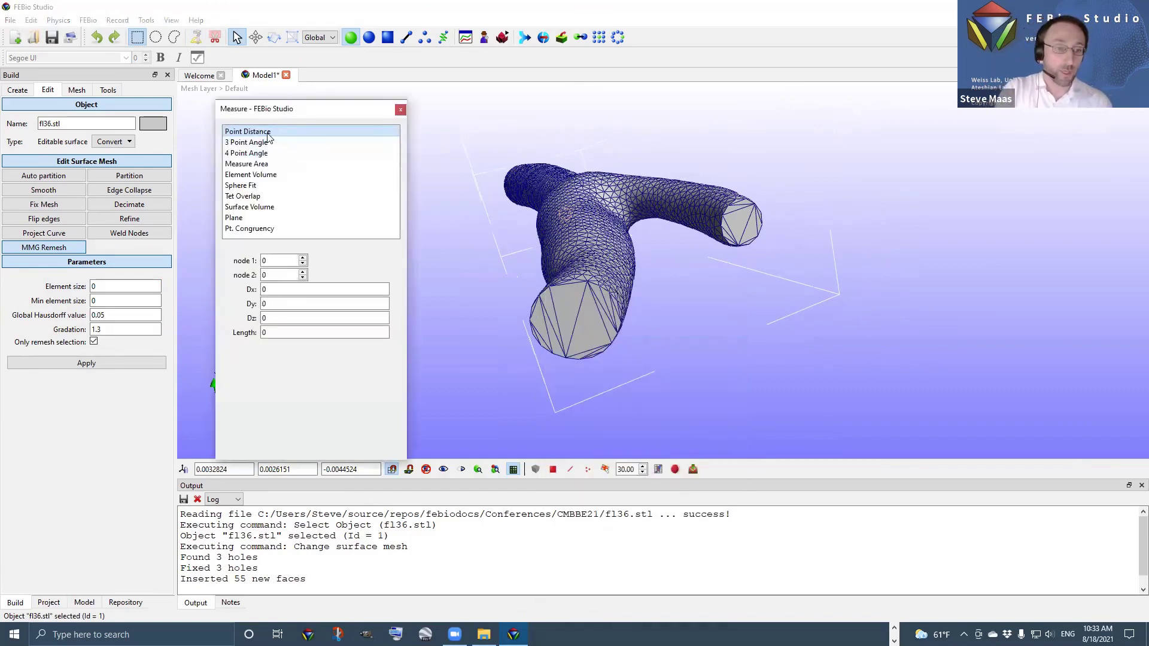
pyautogui.click(263, 142)
pyautogui.click(264, 134)
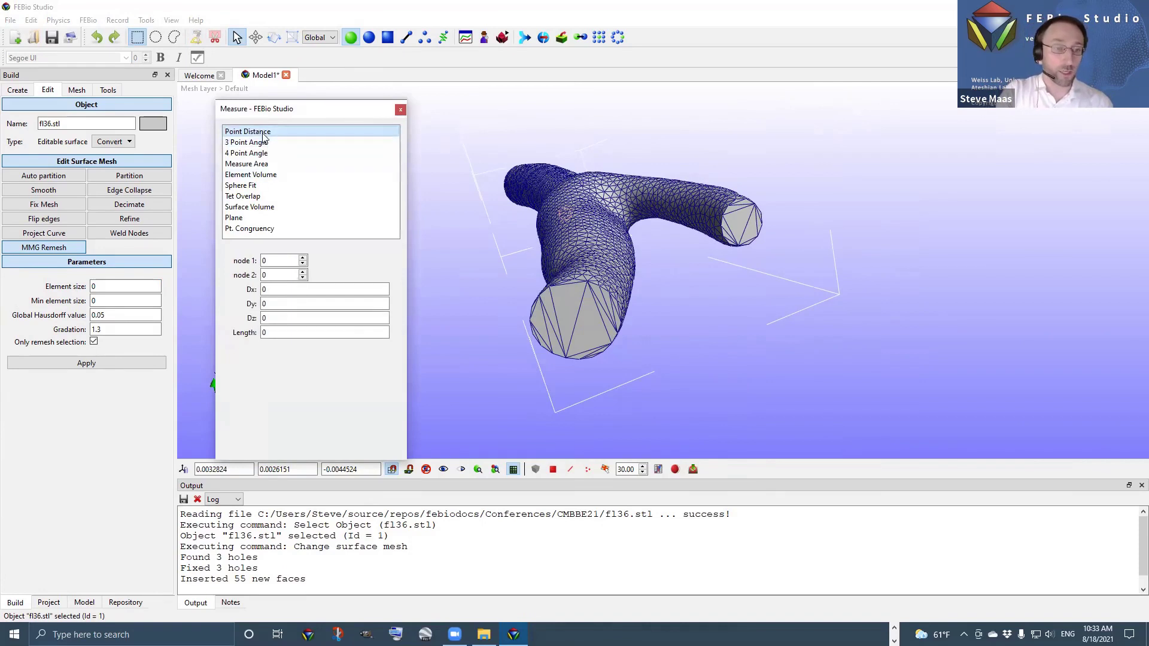
pyautogui.click(271, 144)
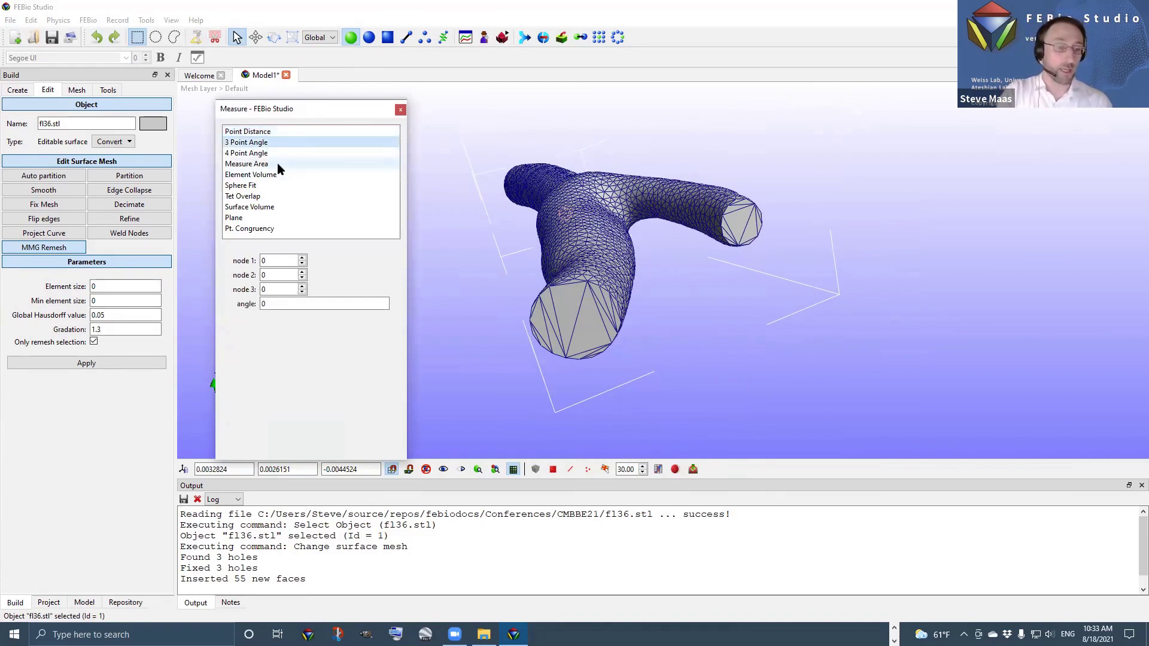
pyautogui.click(277, 164)
pyautogui.click(279, 175)
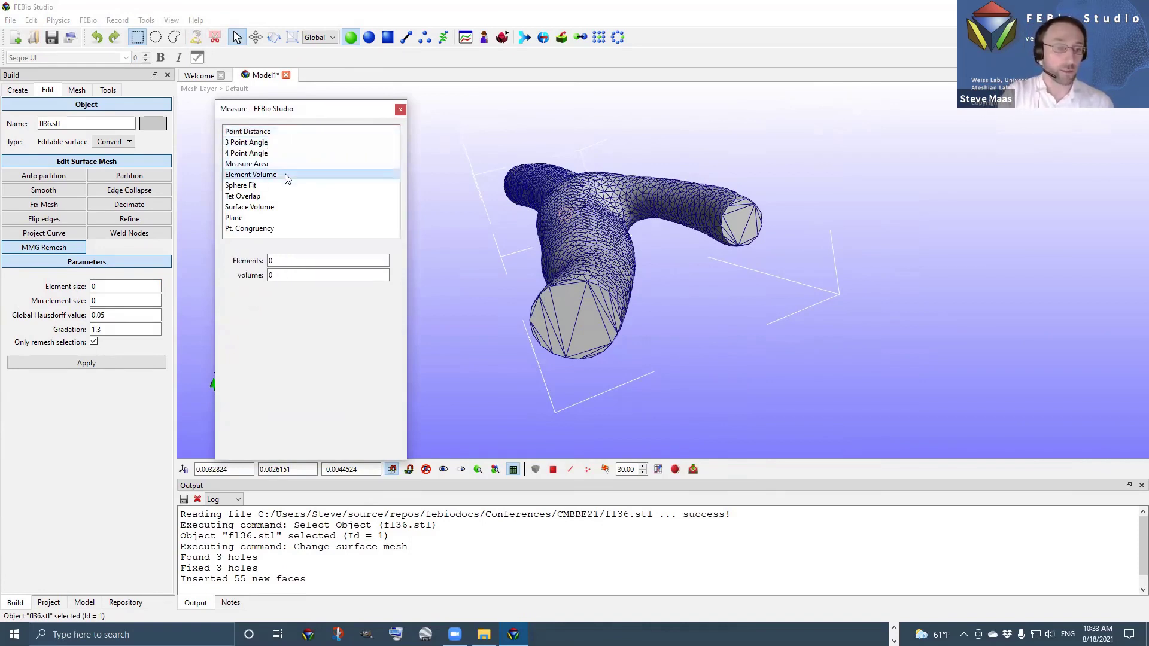
pyautogui.click(274, 133)
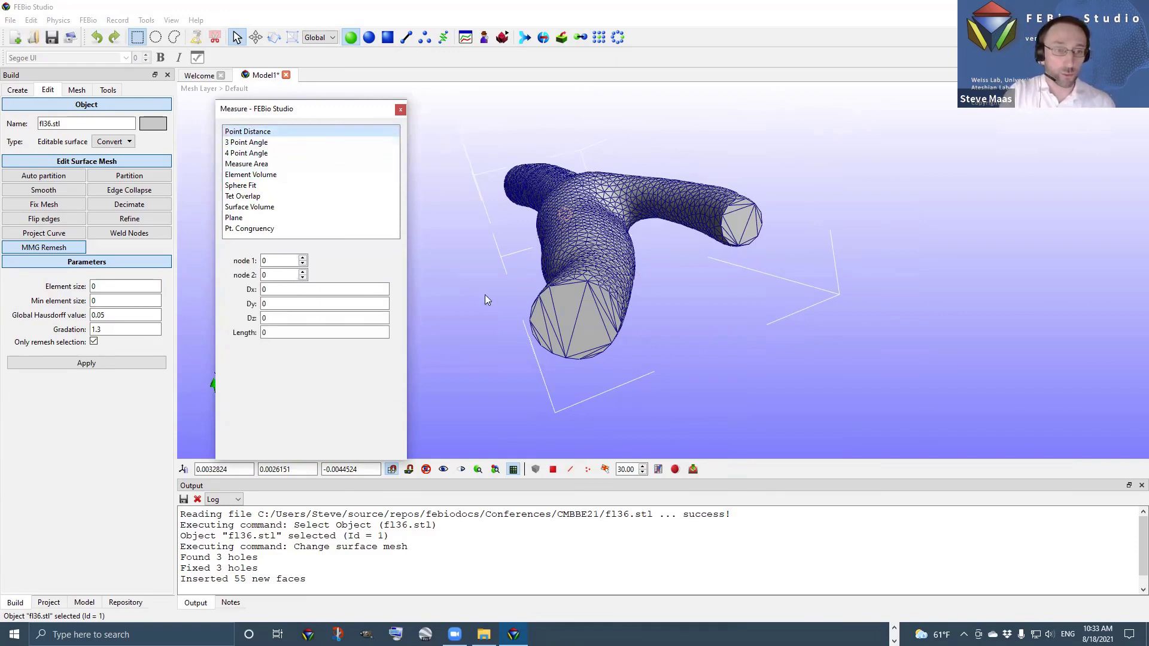
# Measure the distance between nodes 604 and 602 near the large end cap's rim and copy the length
pyautogui.click(588, 469)
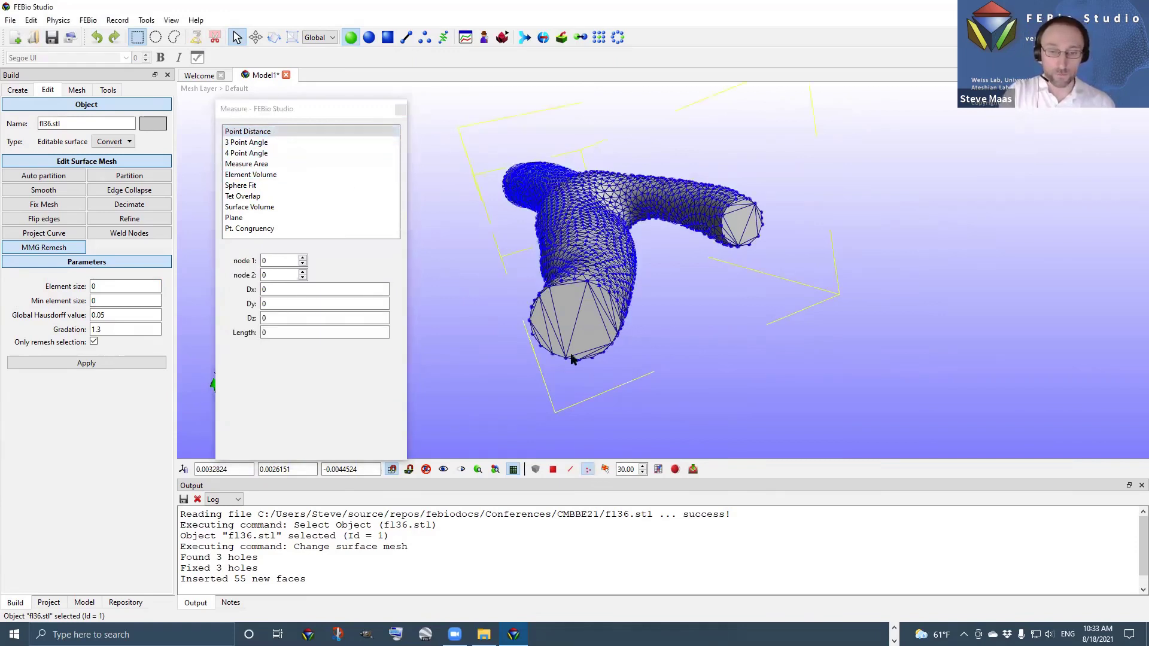
pyautogui.scroll(6, 571, 334)
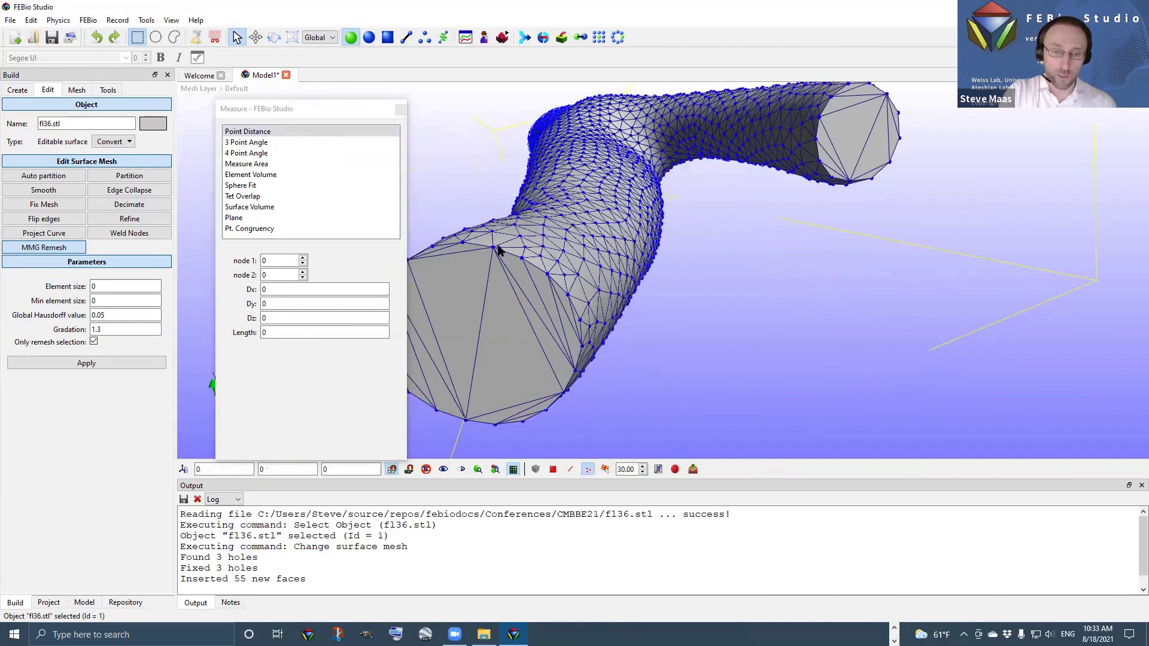
pyautogui.click(494, 246)
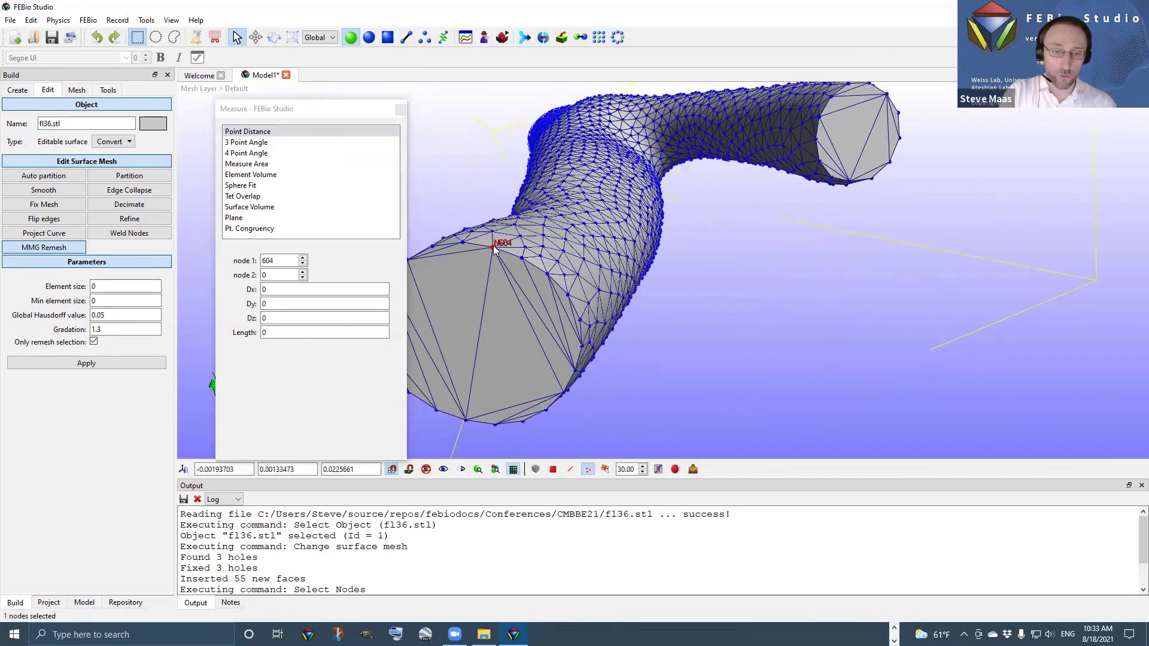
pyautogui.click(522, 261)
pyautogui.doubleClick(318, 332)
pyautogui.moveTo(256, 336); pyautogui.dragTo(311, 336)
pyautogui.hotkey('ctrl', 'c')
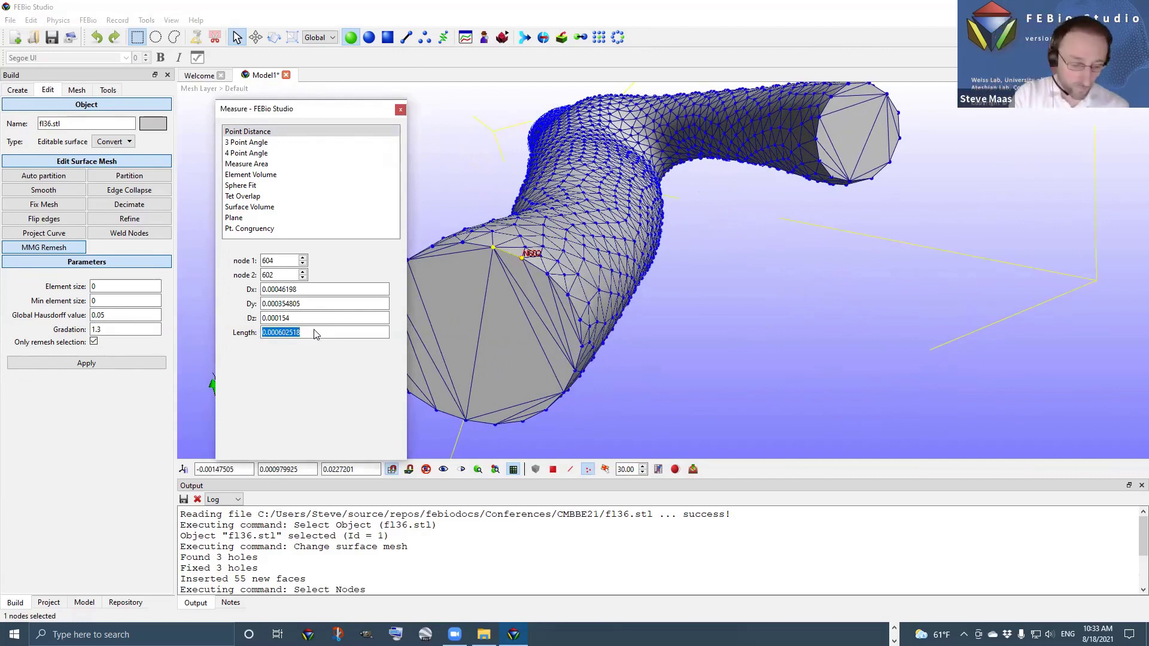
# Set the MMG Remesh element size to the copied length of 0.000602518 and close the Measure tool
pyautogui.doubleClick(123, 285)
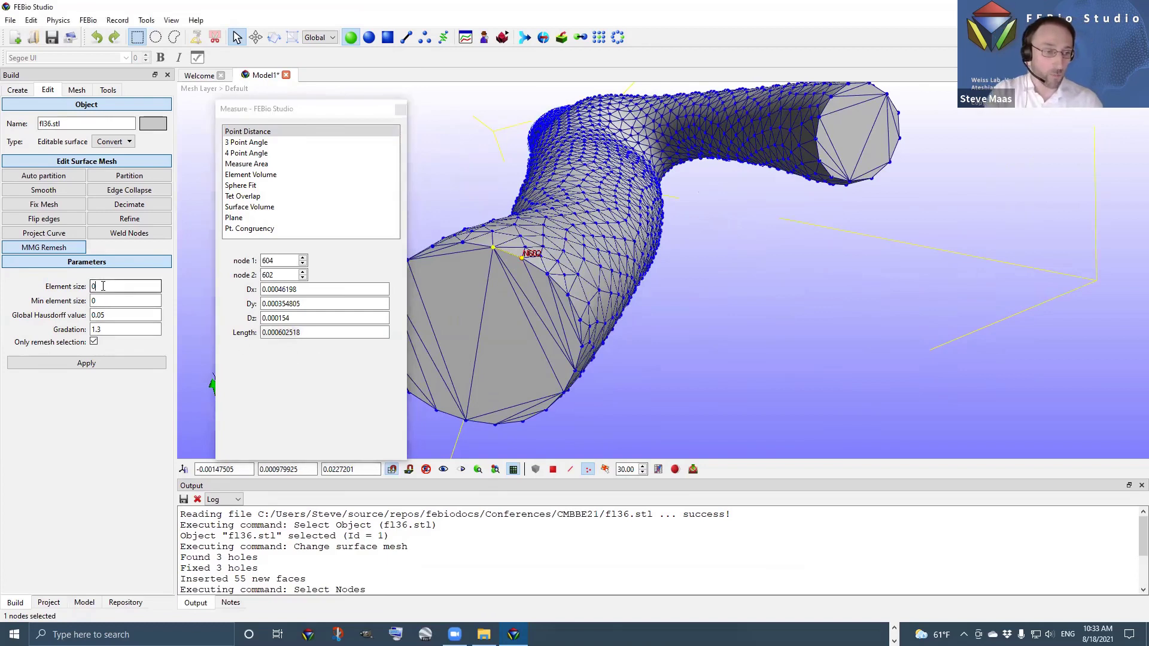
pyautogui.hotkey('ctrl', 'v')
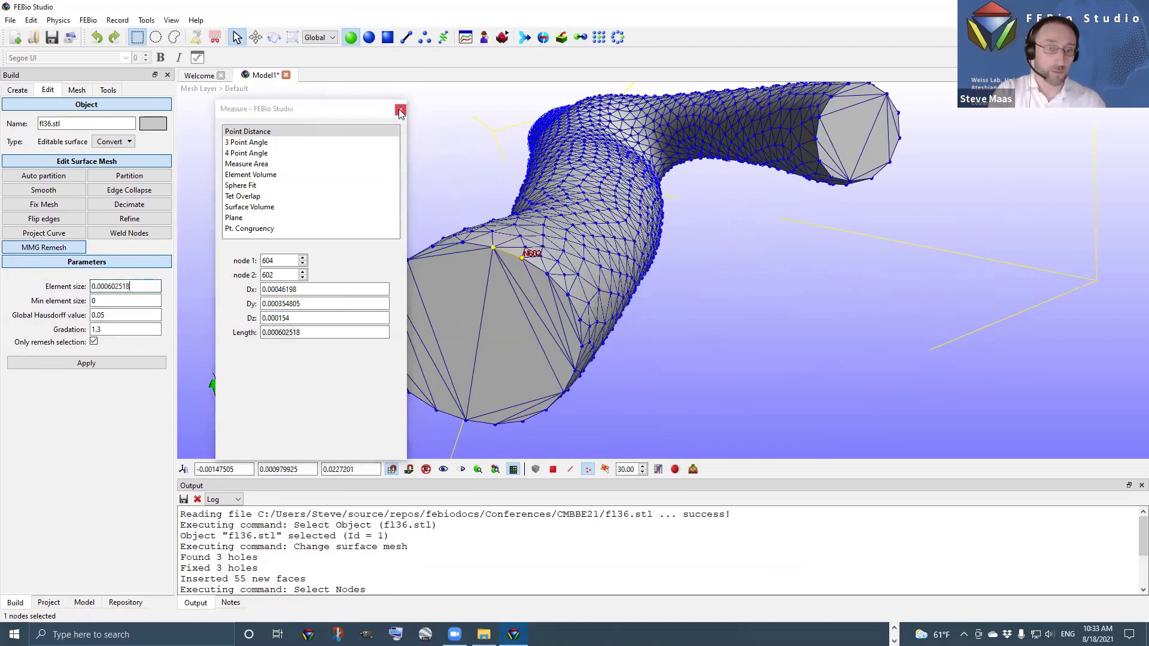
pyautogui.click(400, 108)
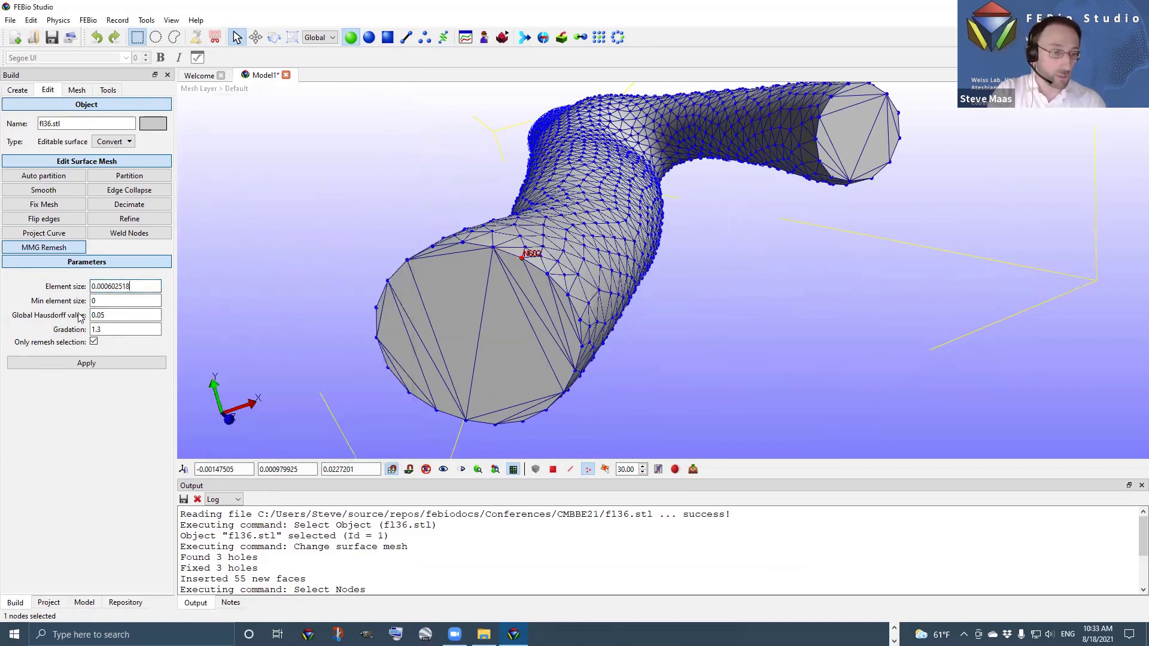
# Remesh the entire vessel surface with Only remesh selection turned off, leave node selection and inspect the new end caps
pyautogui.click(93, 341)
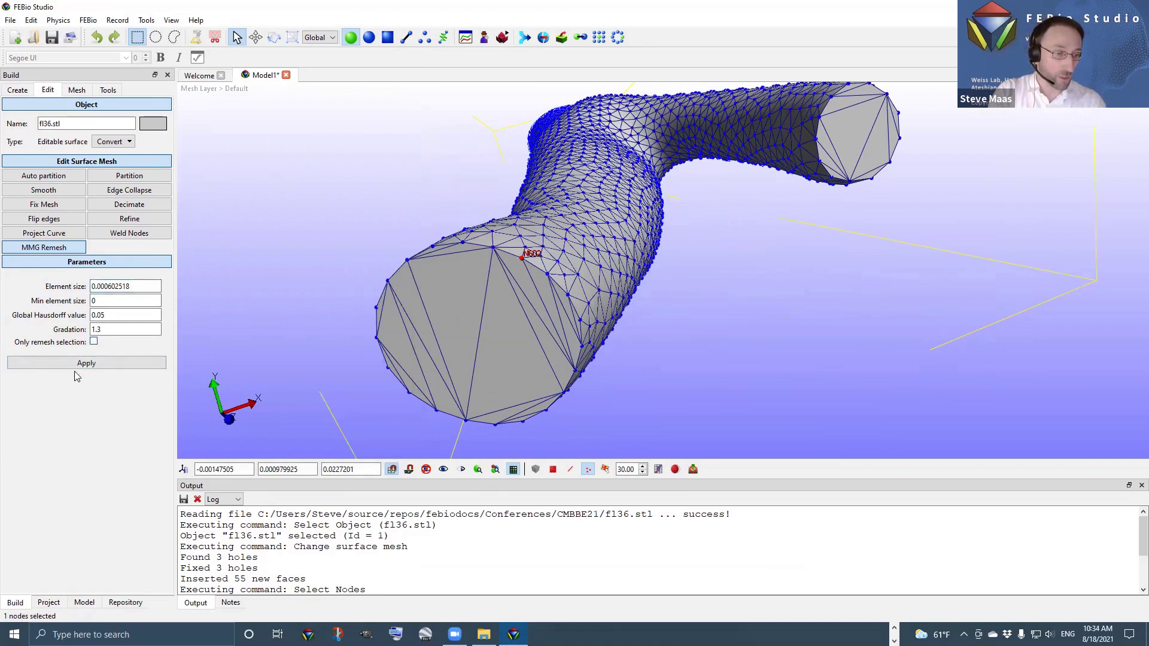
pyautogui.click(87, 364)
pyautogui.scroll(-3, 602, 334)
pyautogui.moveTo(640, 304); pyautogui.dragTo(611, 321, button='middle')
pyautogui.click(588, 470)
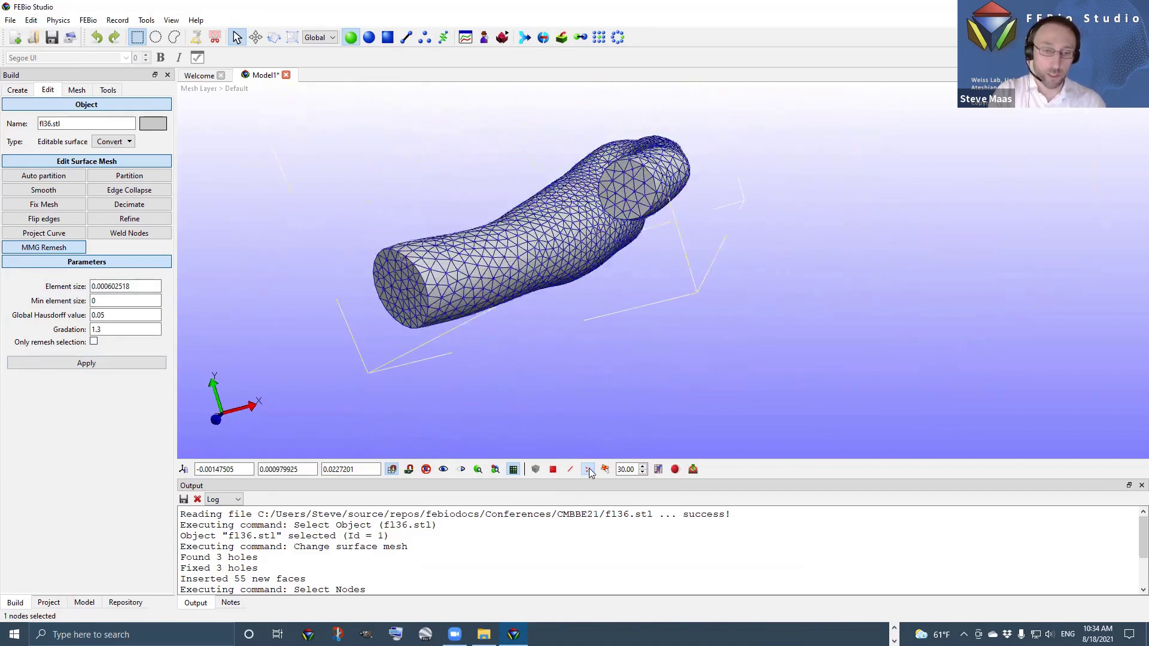
pyautogui.moveTo(613, 210); pyautogui.dragTo(629, 293, button='middle')
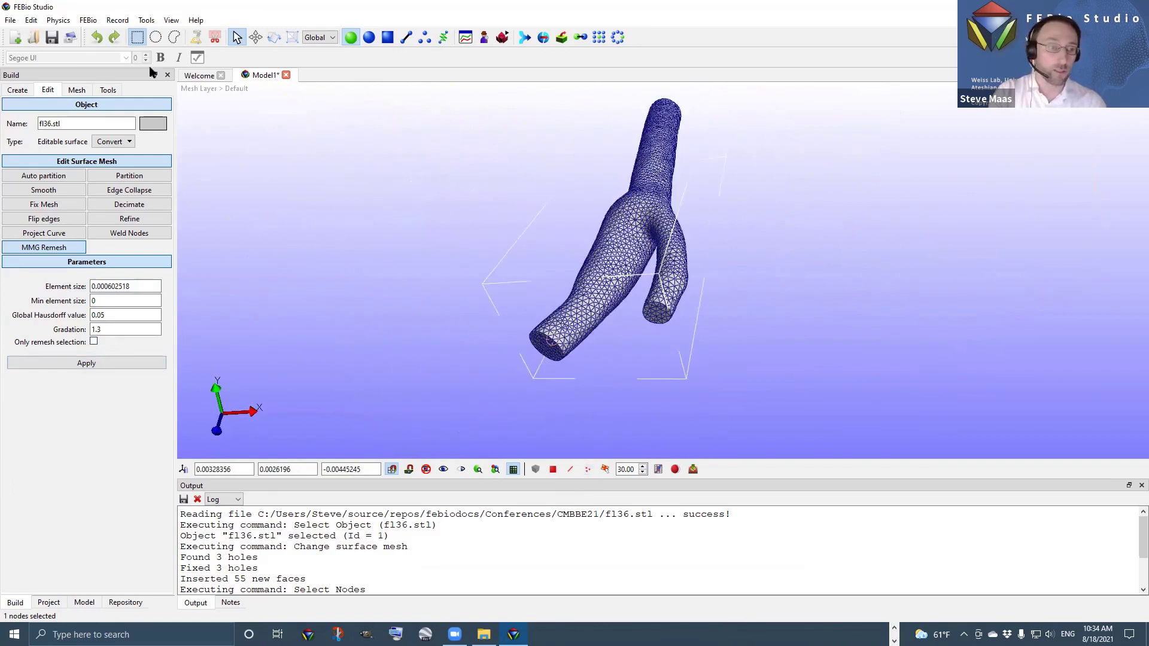
# Undo the whole-surface remesh, switching between the undone and remeshed states to compare the end caps
pyautogui.click(97, 36)
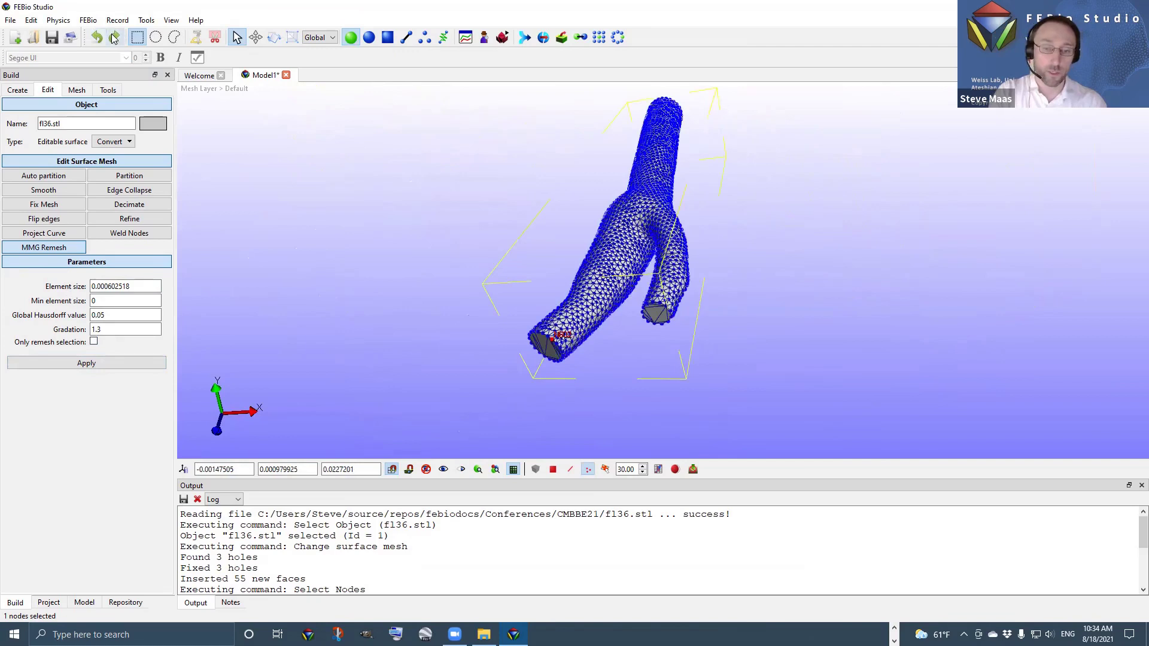
pyautogui.click(97, 37)
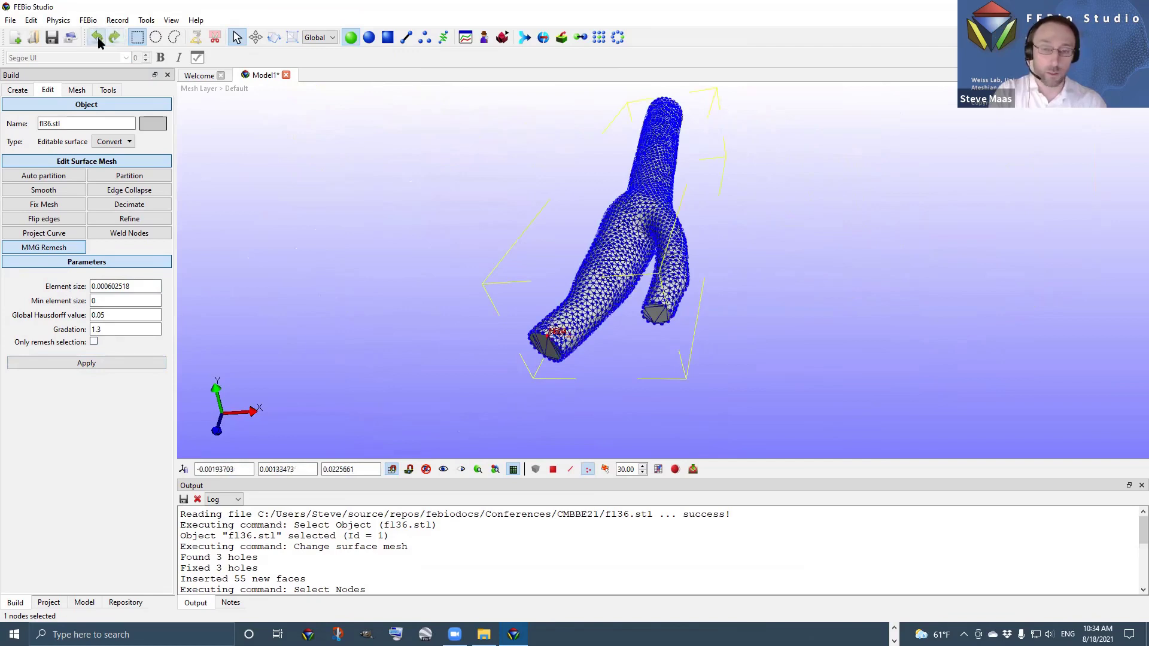
pyautogui.click(114, 37)
pyautogui.click(112, 37)
pyautogui.click(97, 37)
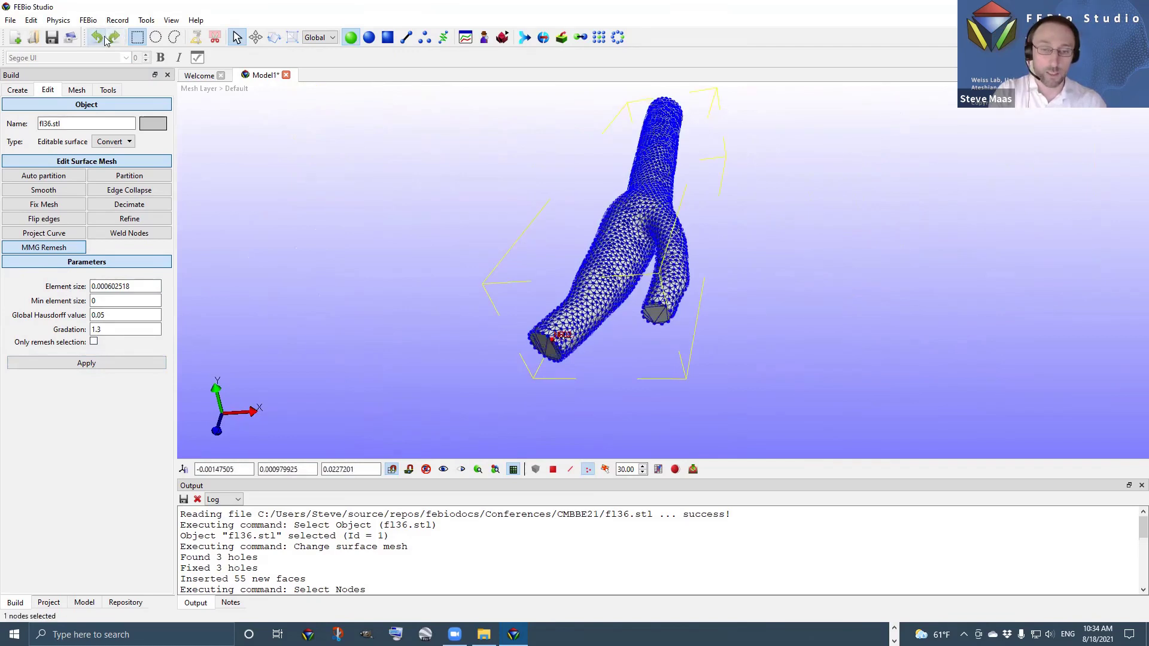
pyautogui.click(114, 37)
pyautogui.click(100, 37)
# Switch to face selection and select all faces of the larger branch's end cap with connected selection turned on
pyautogui.scroll(3, 467, 299)
pyautogui.click(488, 282)
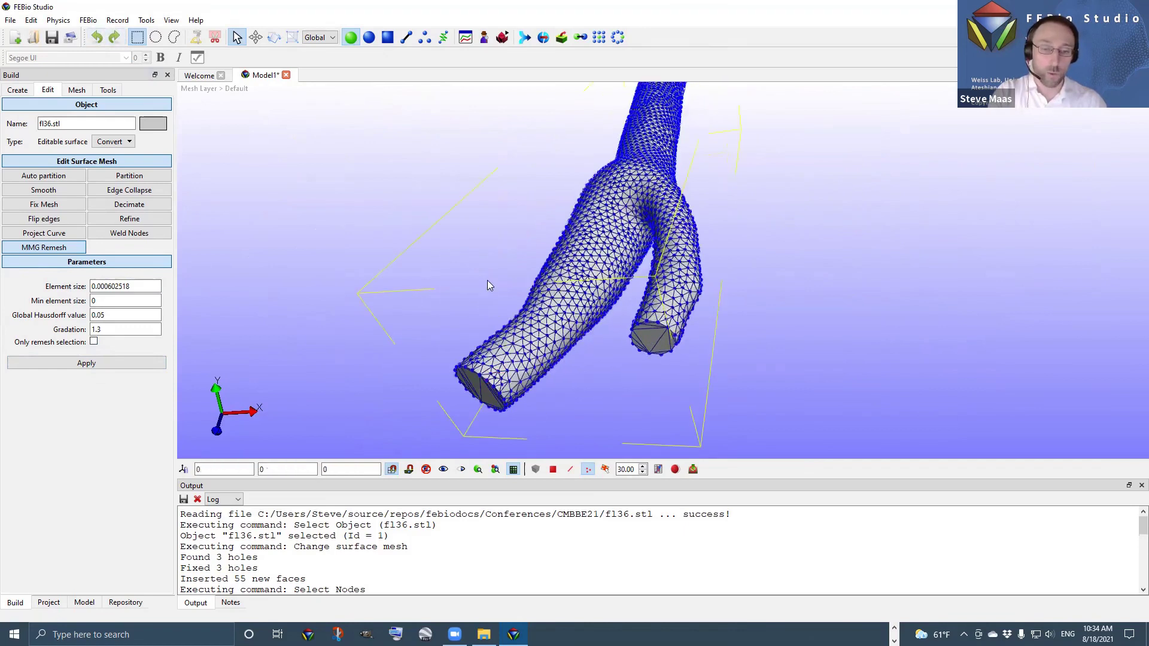
pyautogui.moveTo(534, 348); pyautogui.dragTo(514, 405)
pyautogui.moveTo(512, 307); pyautogui.dragTo(403, 317)
pyautogui.scroll(3, 527, 323)
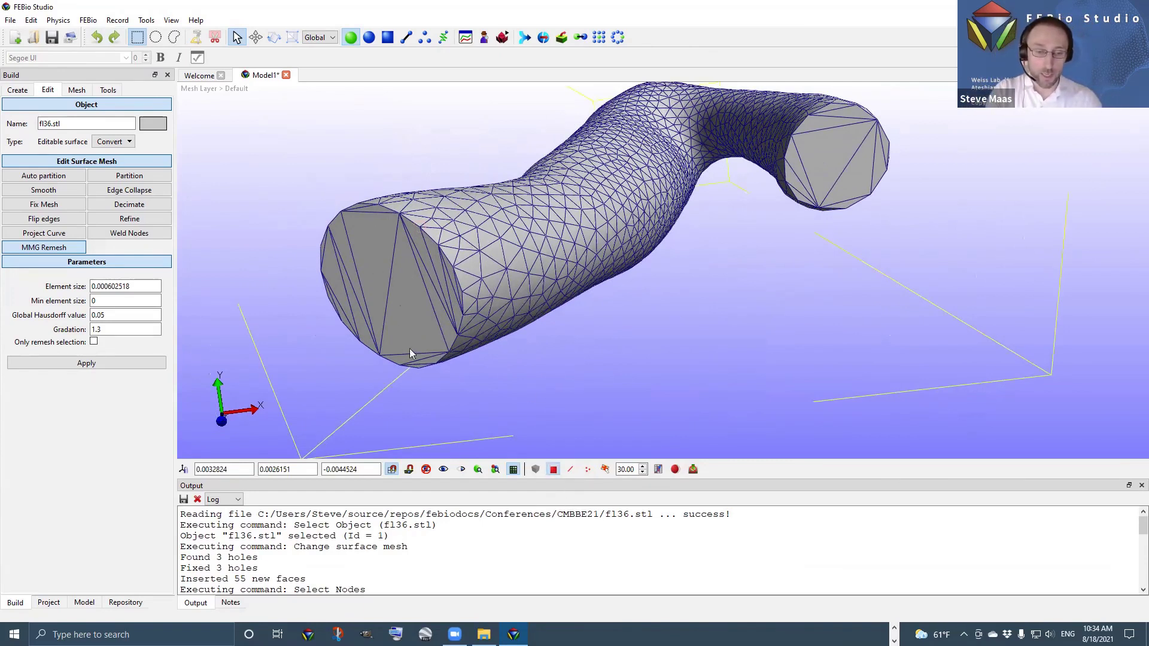
pyautogui.click(410, 293)
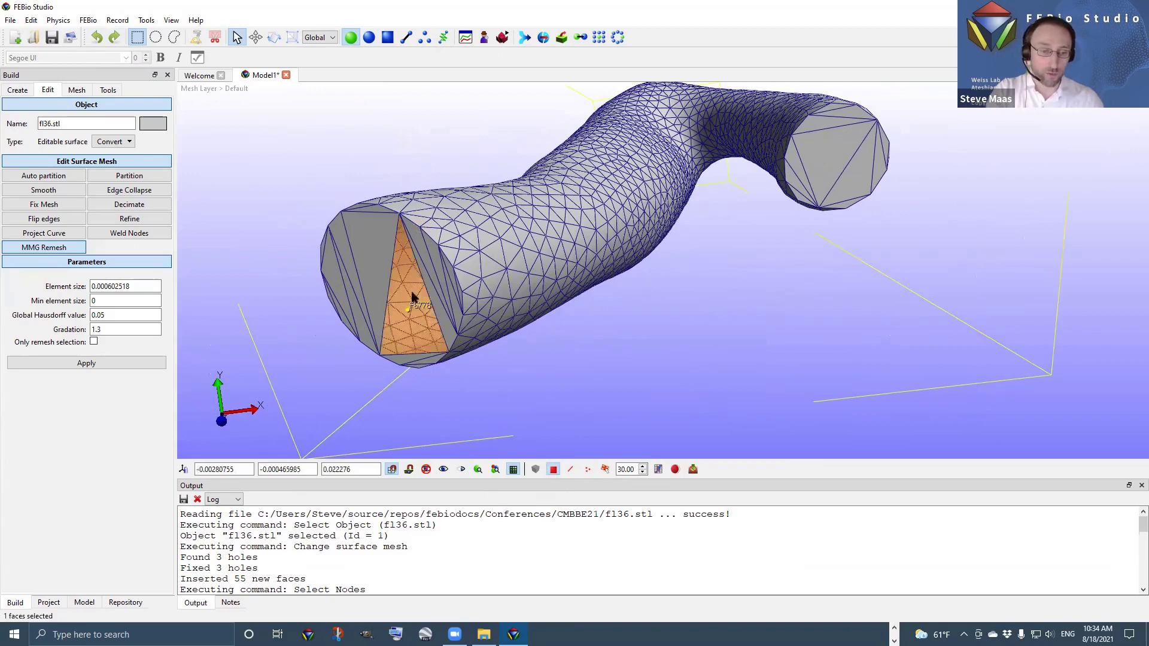
pyautogui.click(373, 280)
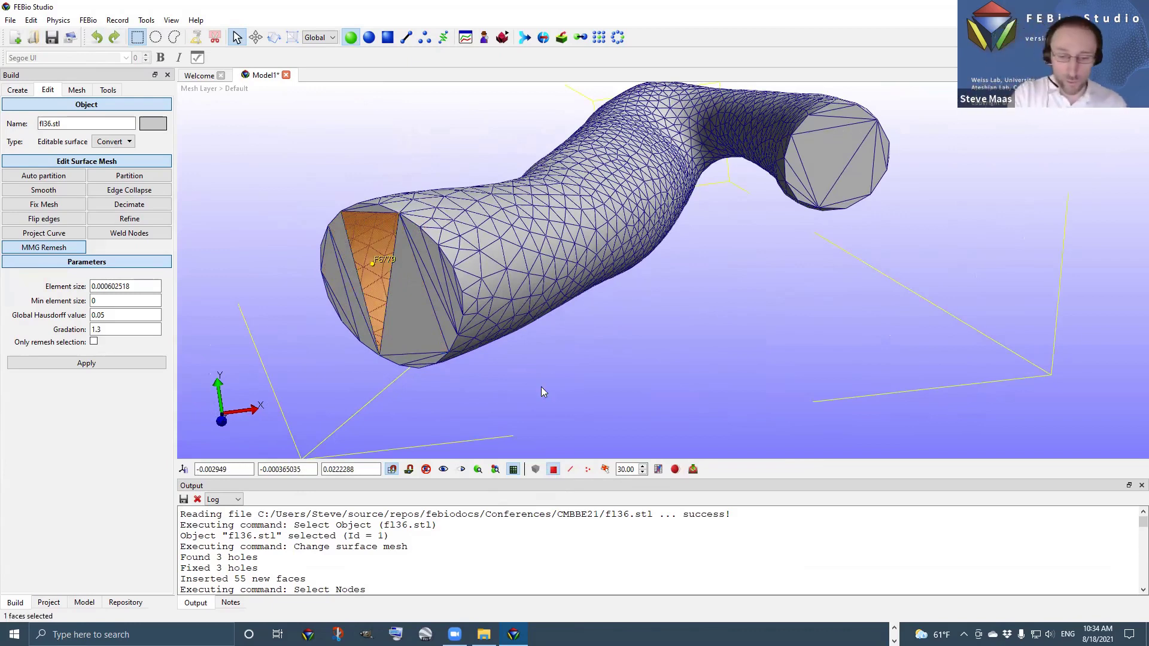
pyautogui.click(605, 470)
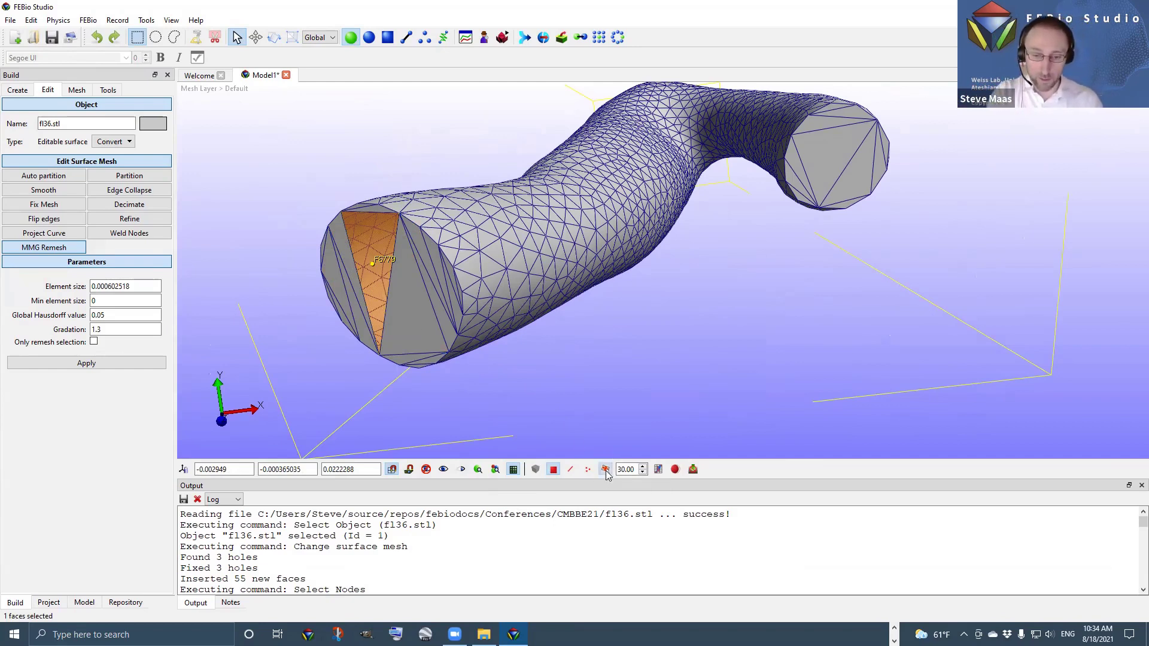
pyautogui.click(400, 291)
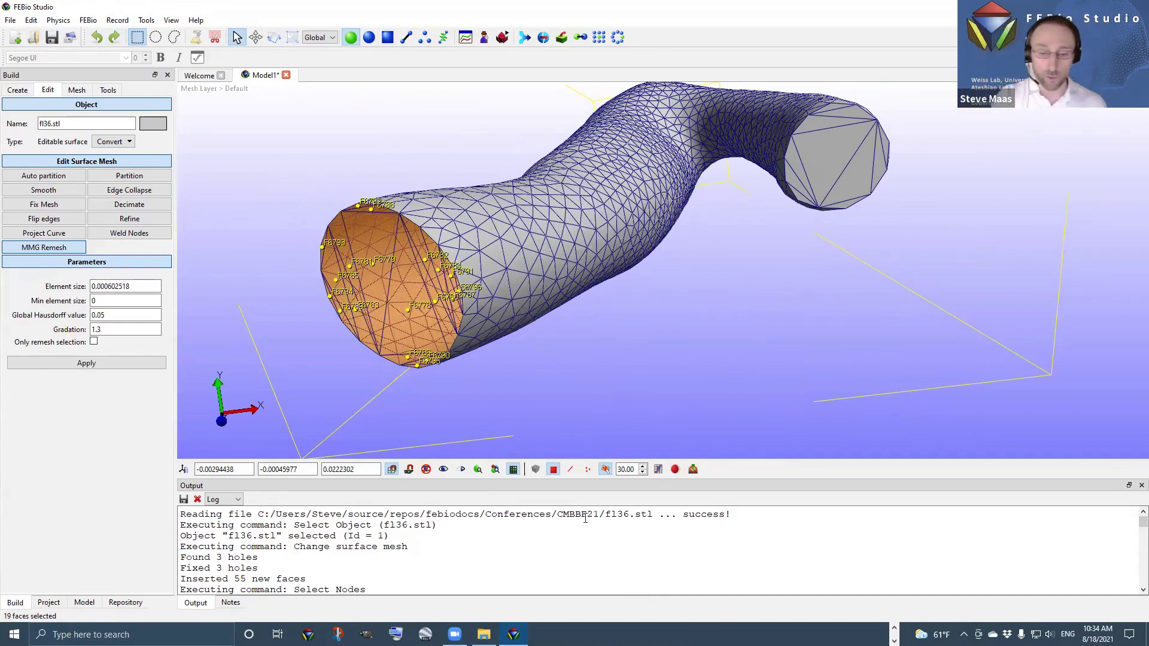
pyautogui.moveTo(637, 469); pyautogui.dragTo(620, 469)
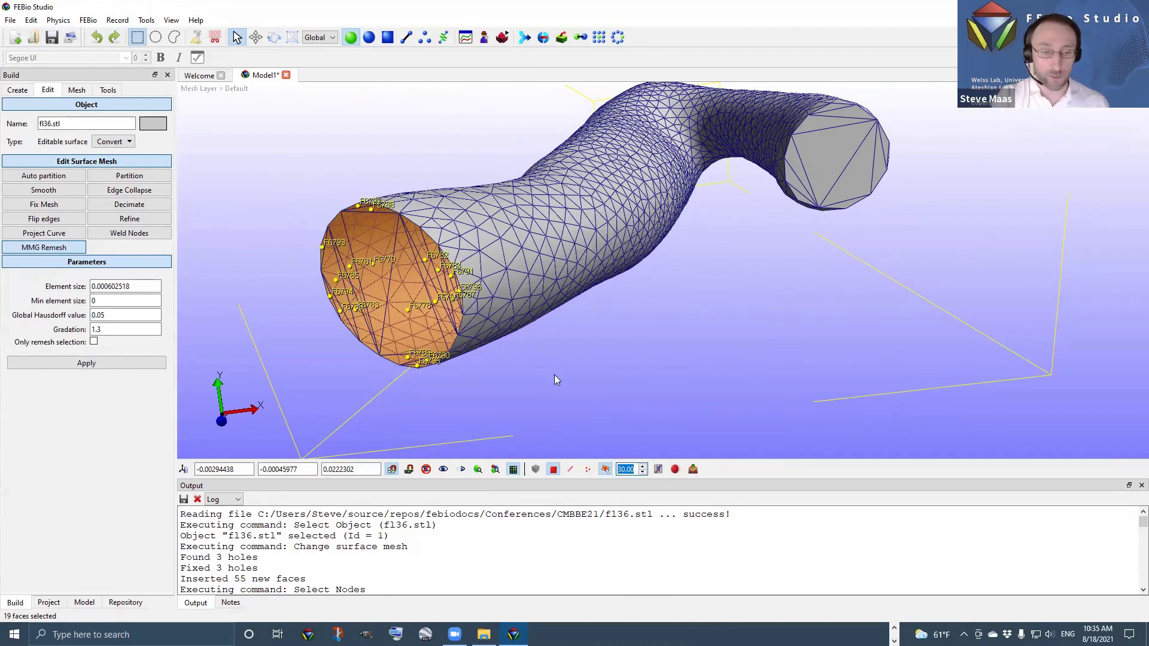
# Turn on Only remesh selection and remesh the selected end cap of the larger branch
pyautogui.moveTo(555, 356); pyautogui.dragTo(541, 357, button='middle')
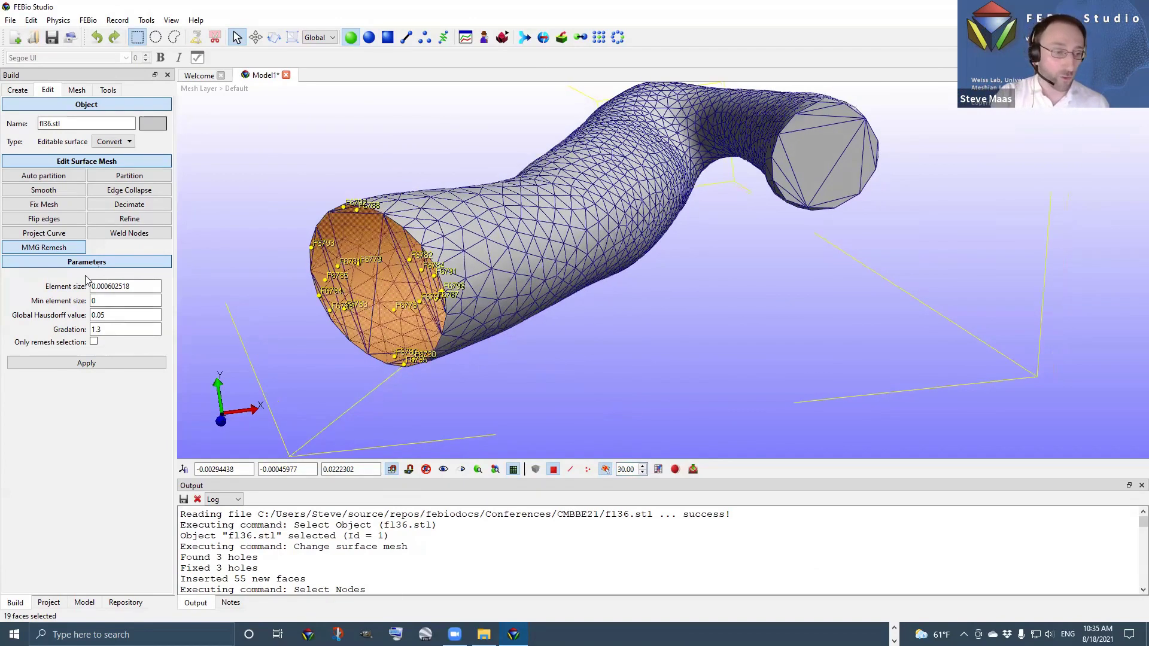
pyautogui.click(94, 342)
pyautogui.click(95, 363)
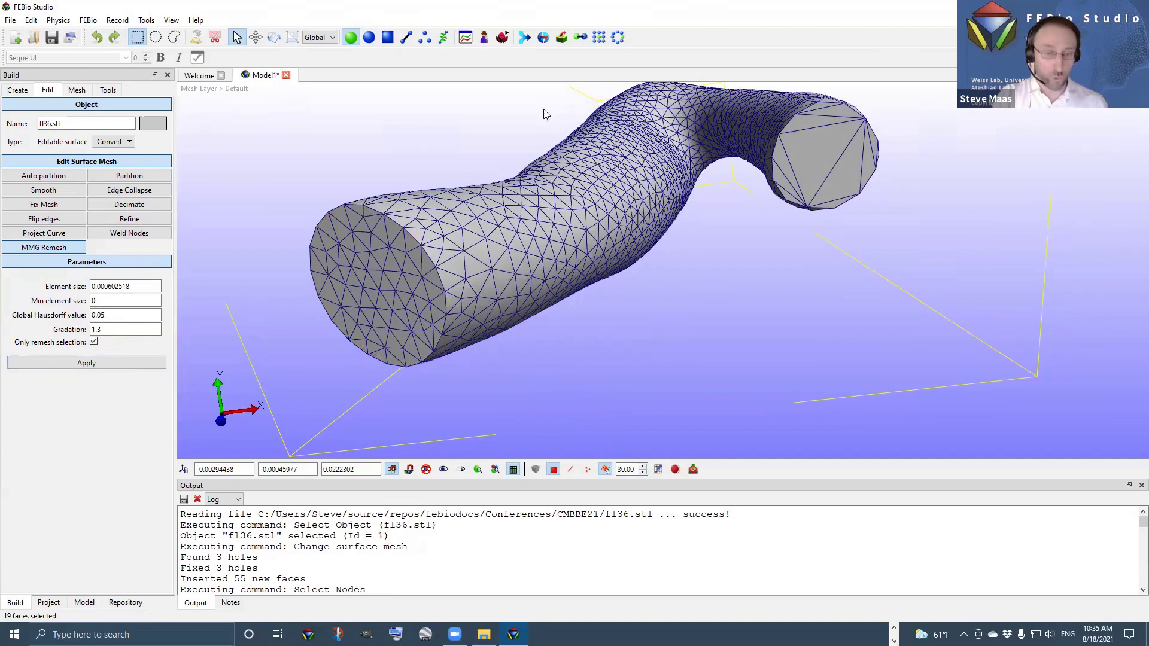
# Select the end caps of the smaller branch and the main trunk together and remesh only those faces
pyautogui.moveTo(694, 238); pyautogui.dragTo(735, 266)
pyautogui.click(657, 277)
pyautogui.moveTo(723, 226); pyautogui.dragTo(764, 346)
pyautogui.keyDown('shift'); pyautogui.click(763, 346); pyautogui.keyUp('shift')
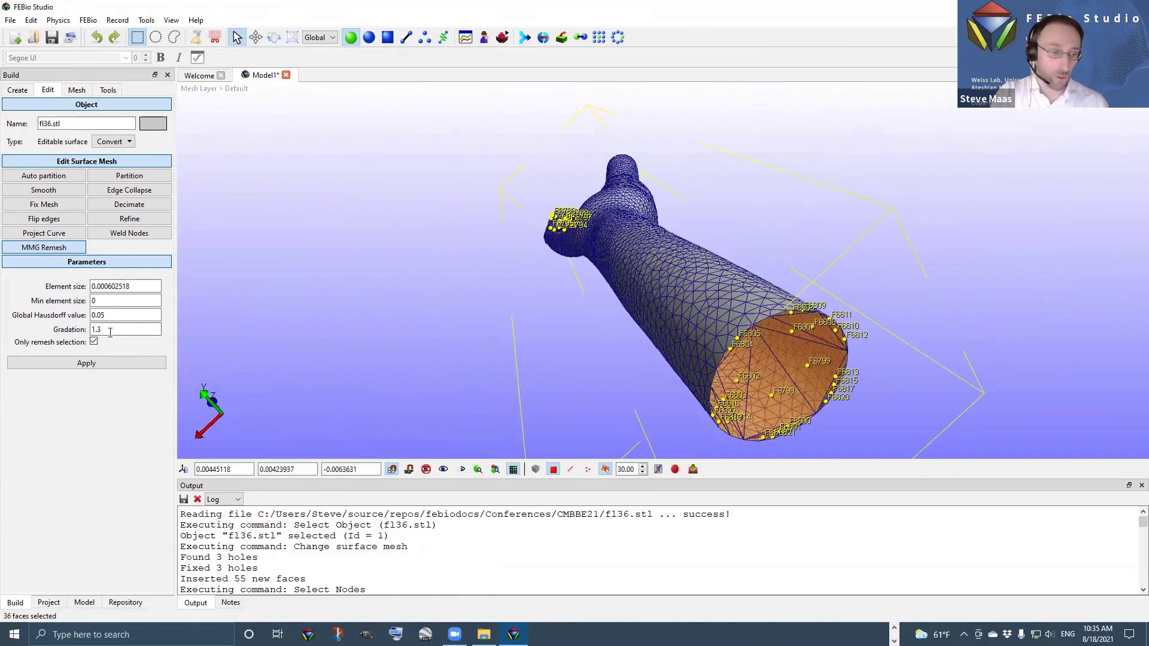
pyautogui.click(90, 366)
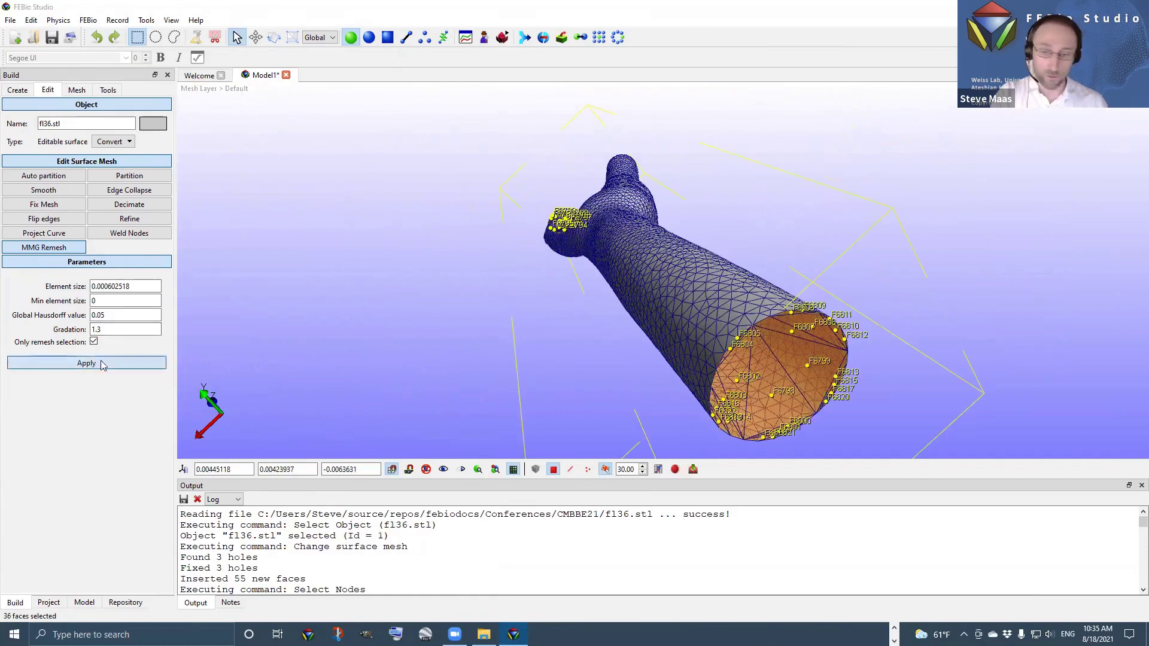
pyautogui.moveTo(446, 343); pyautogui.dragTo(640, 327)
pyautogui.click(623, 346)
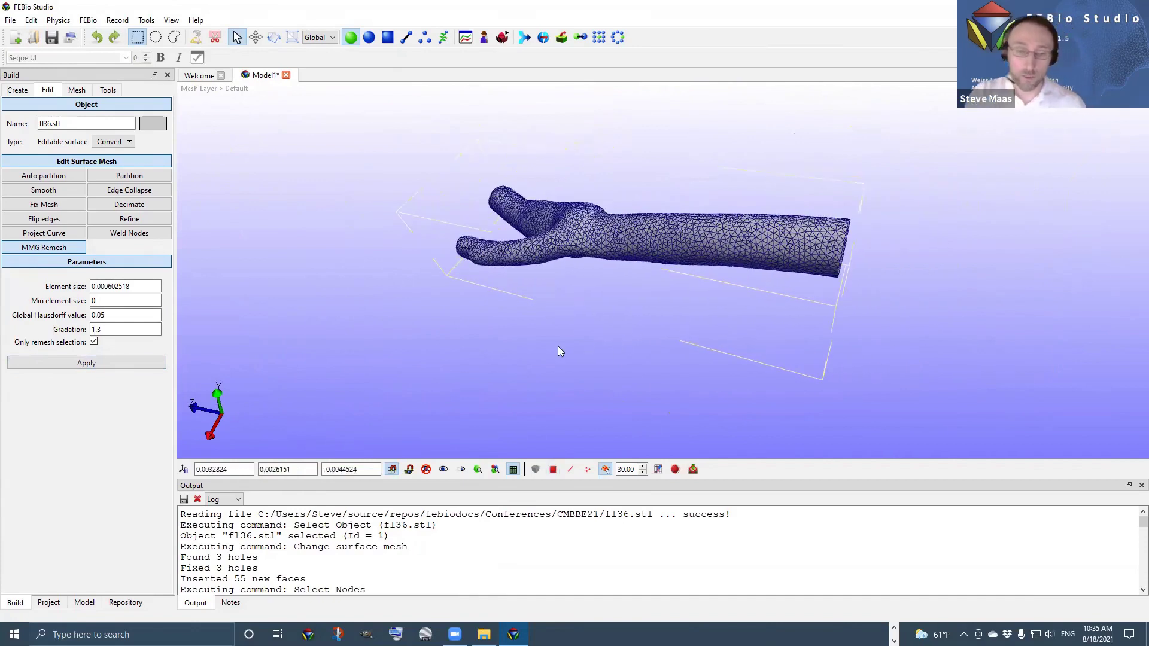
# Bring up the vessel's mesh parameters and examine the inside of the closed surface with a temporary plane cut
pyautogui.click(77, 90)
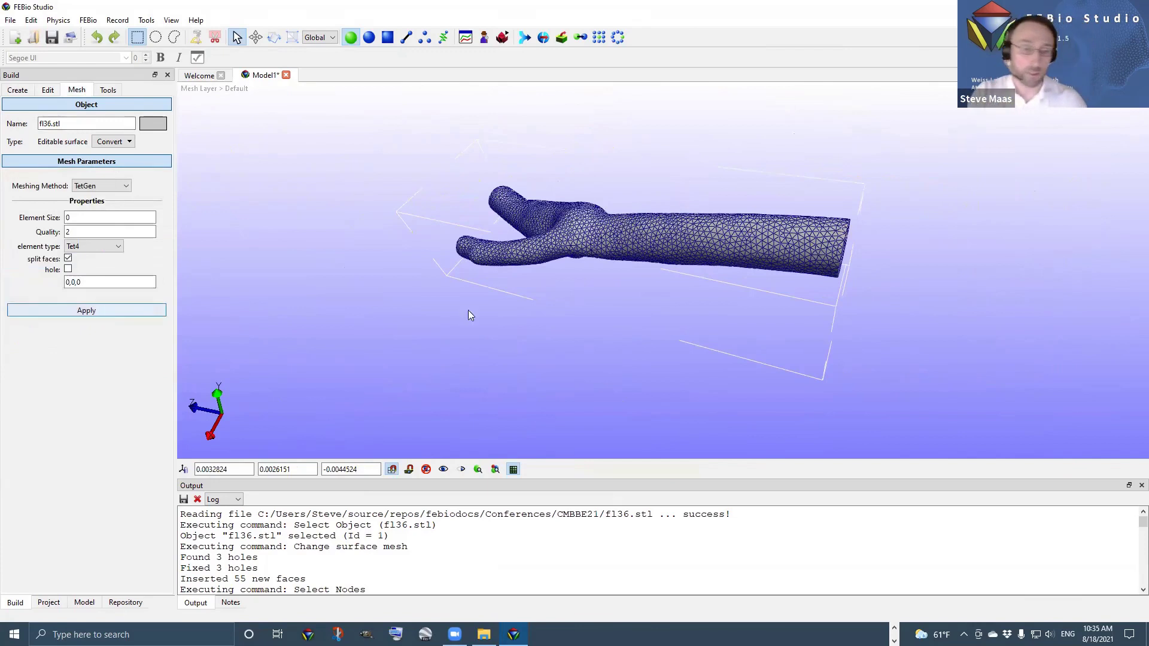
pyautogui.moveTo(606, 318); pyautogui.dragTo(612, 335)
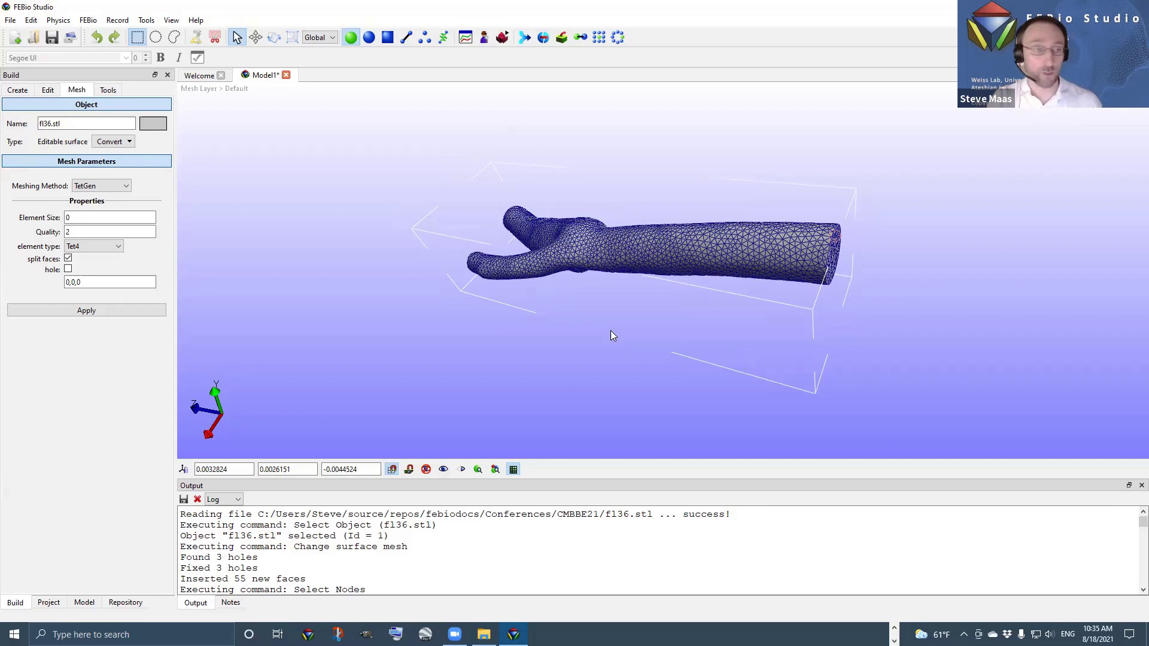
pyautogui.scroll(3, 656, 320)
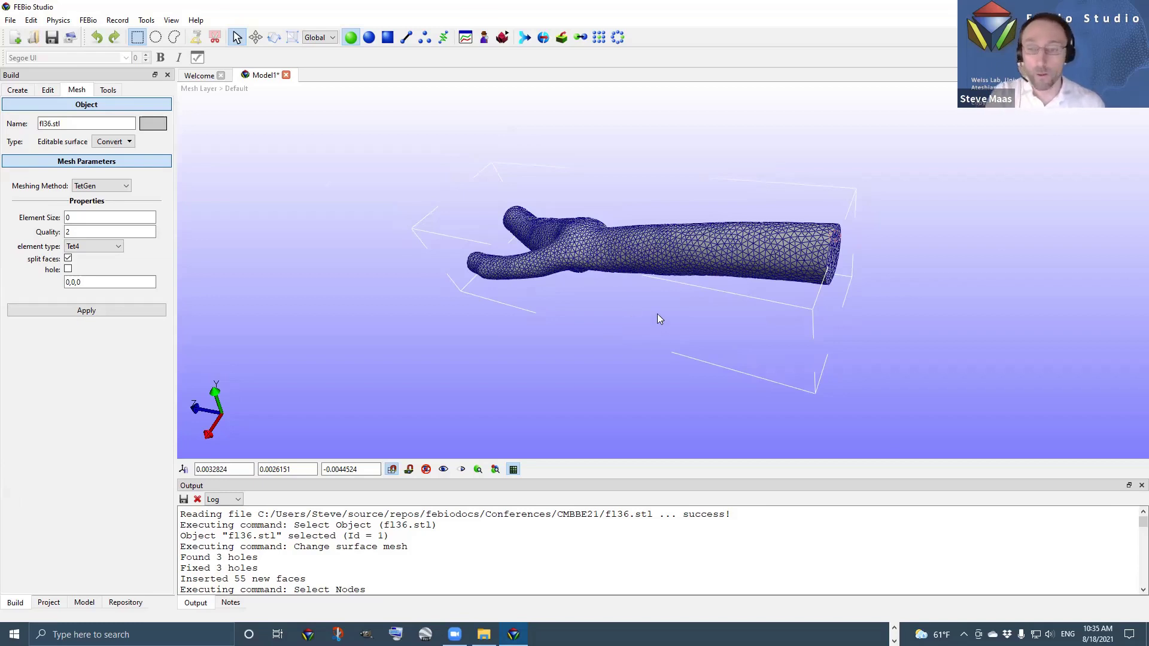
pyautogui.moveTo(697, 340); pyautogui.dragTo(670, 317)
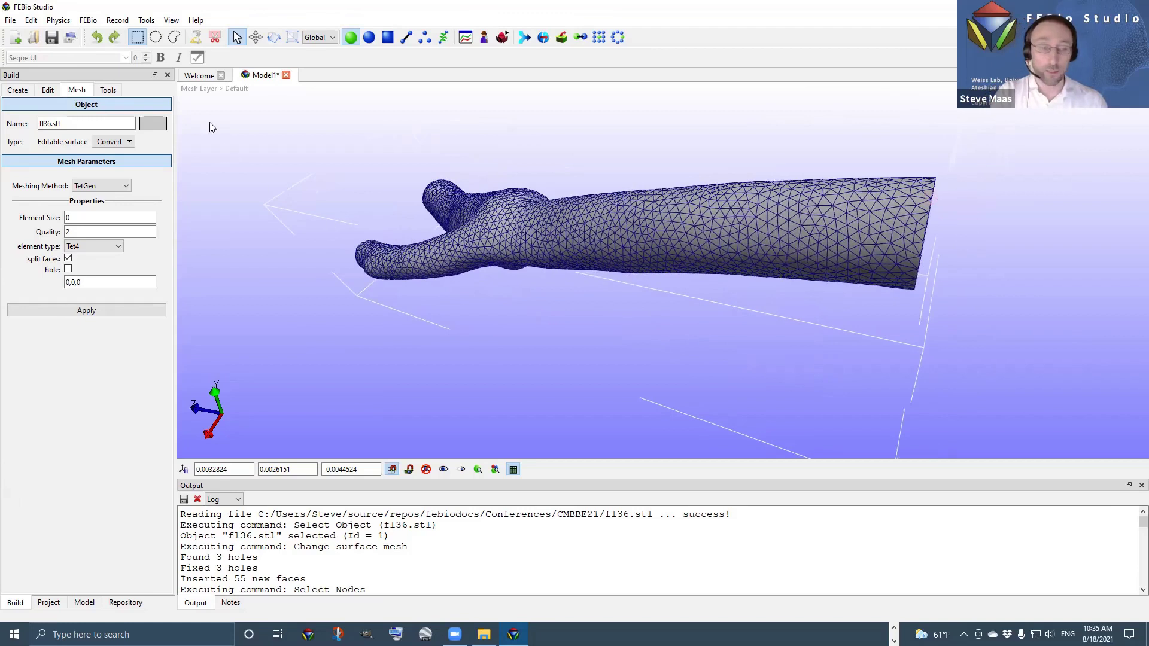
pyautogui.click(215, 38)
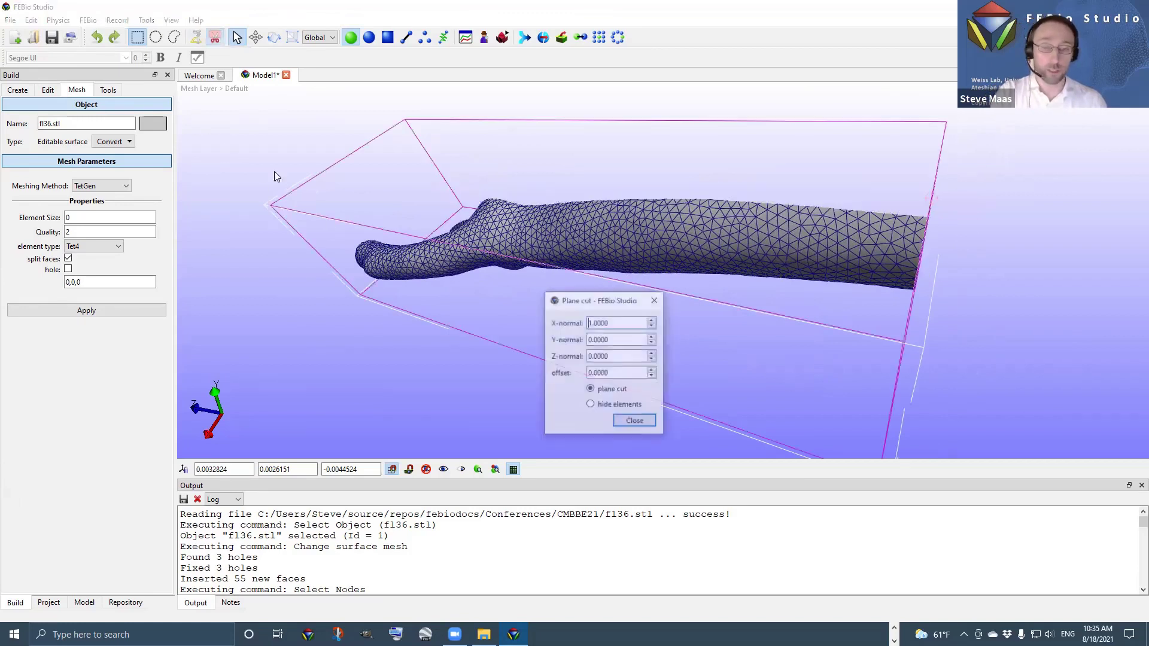
pyautogui.moveTo(815, 304); pyautogui.dragTo(622, 175)
pyautogui.moveTo(711, 200)
pyautogui.mouseDown()
pyautogui.moveTo(696, 260)
pyautogui.moveTo(728, 201)
pyautogui.mouseUp()
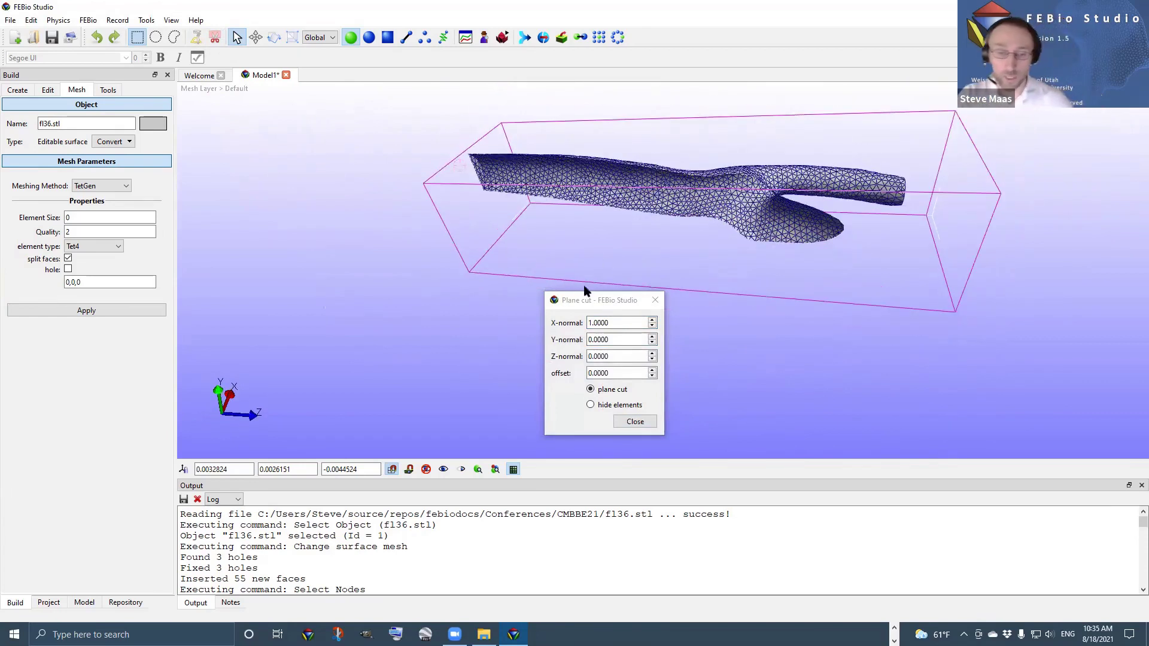
pyautogui.moveTo(575, 301); pyautogui.dragTo(287, 163)
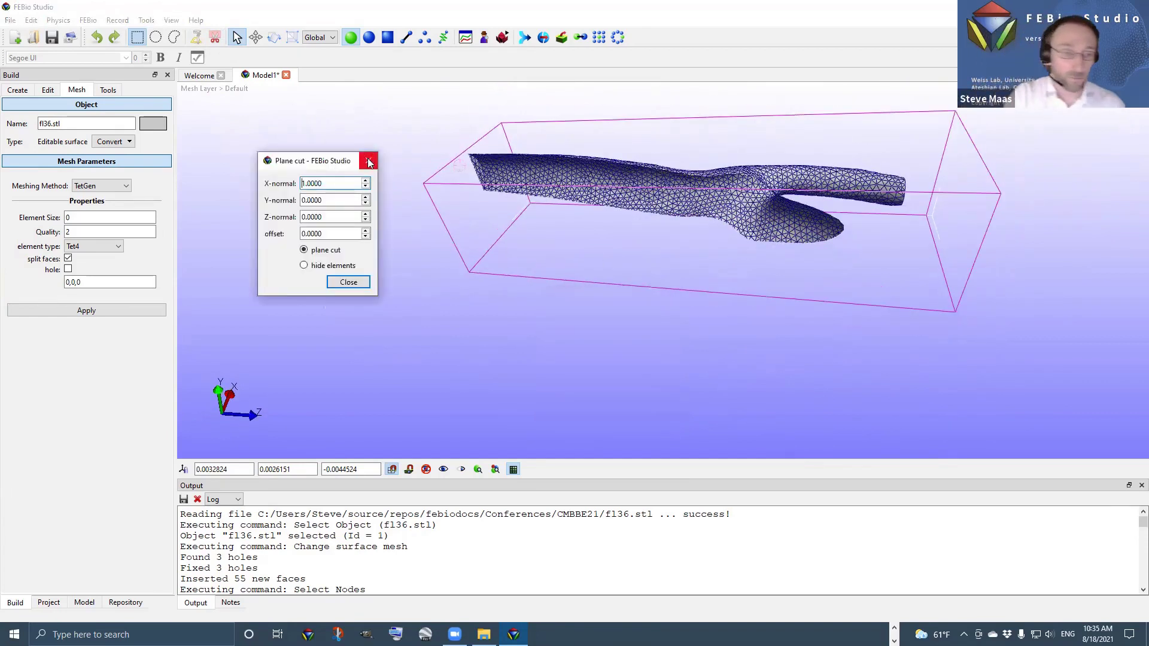
pyautogui.click(367, 161)
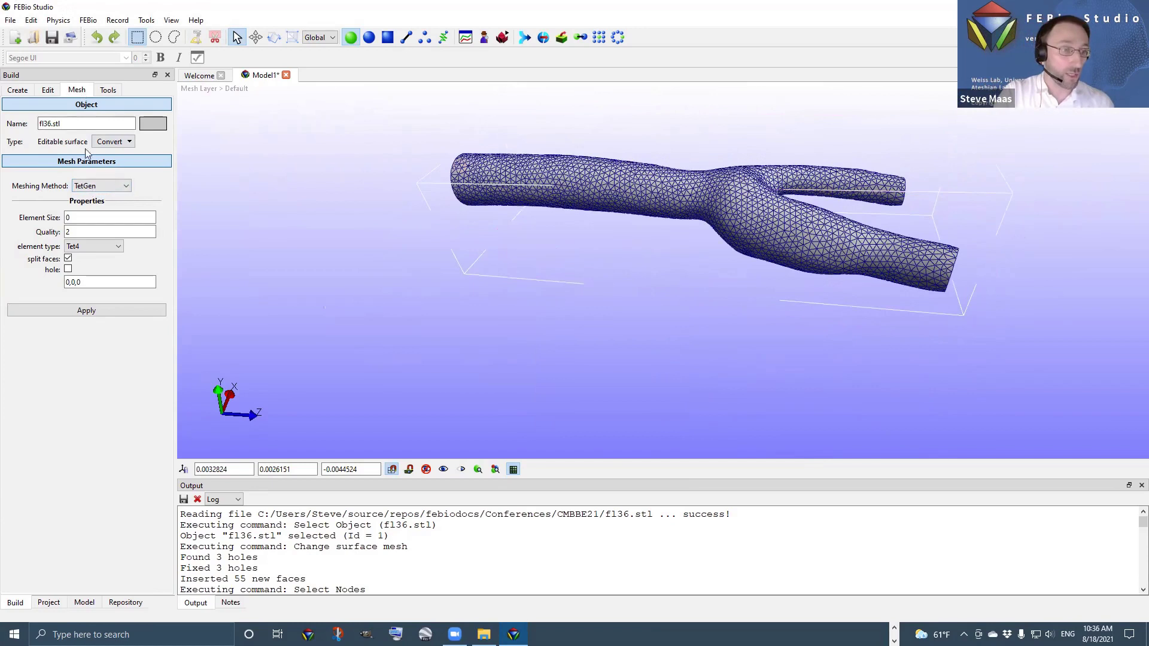
# Generate a tetrahedral mesh of the vessel with TetGen, using element size 0, quality 2 and Tet4 elements
pyautogui.click(115, 189)
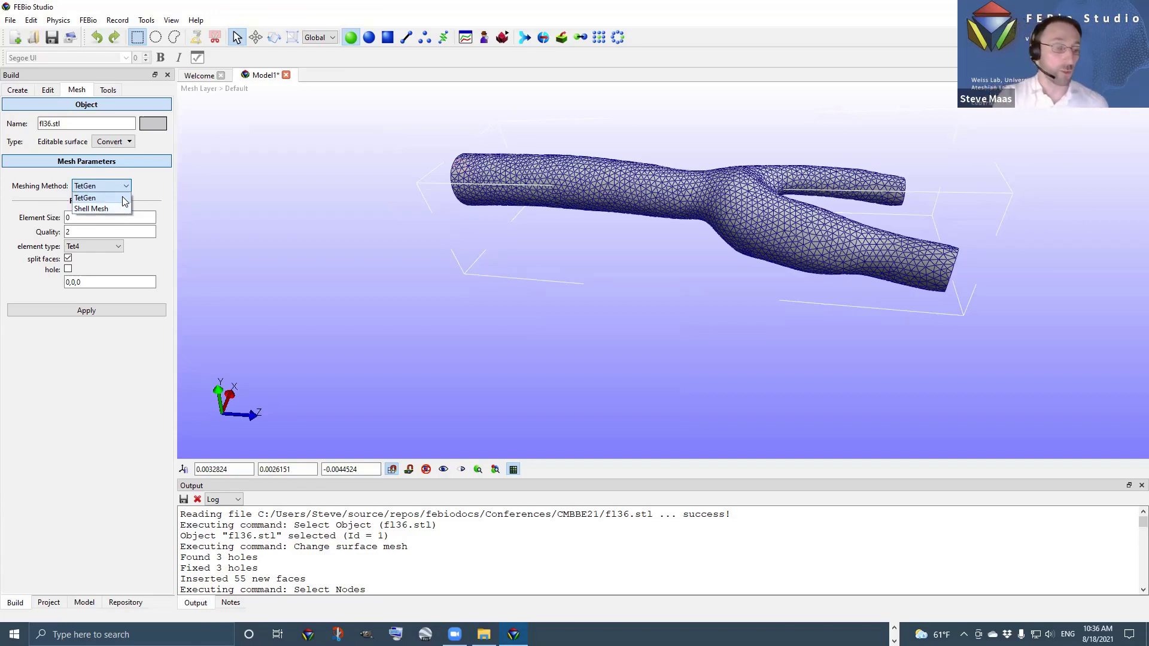
pyautogui.click(87, 199)
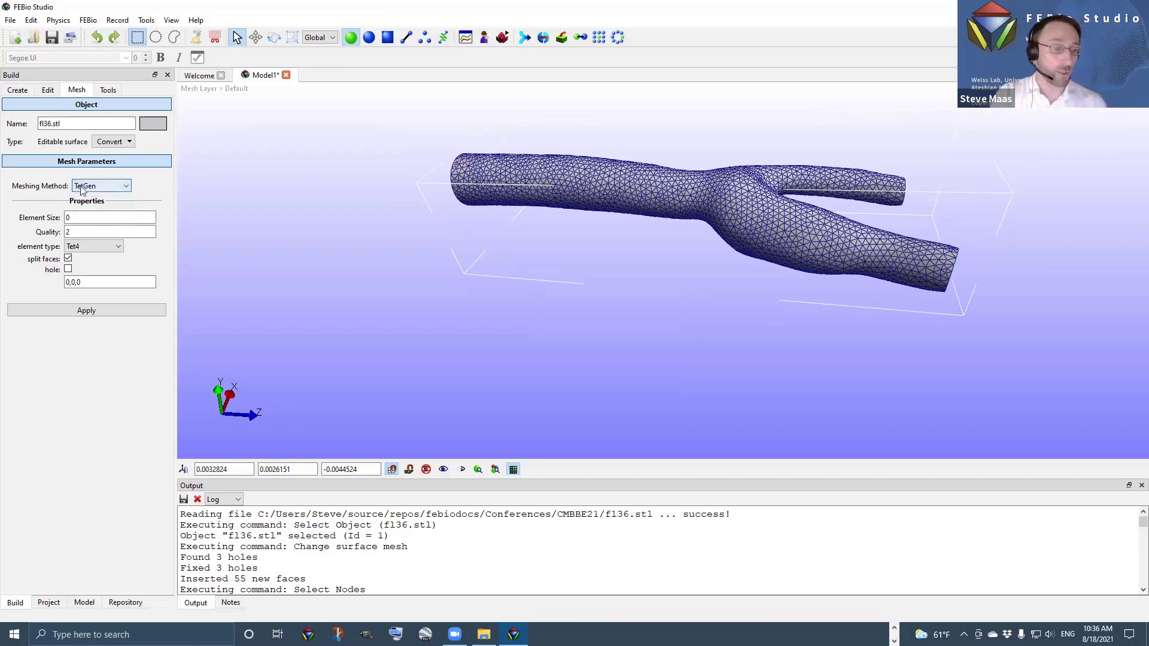
pyautogui.scroll(2, 549, 291)
pyautogui.scroll(-3, 492, 287)
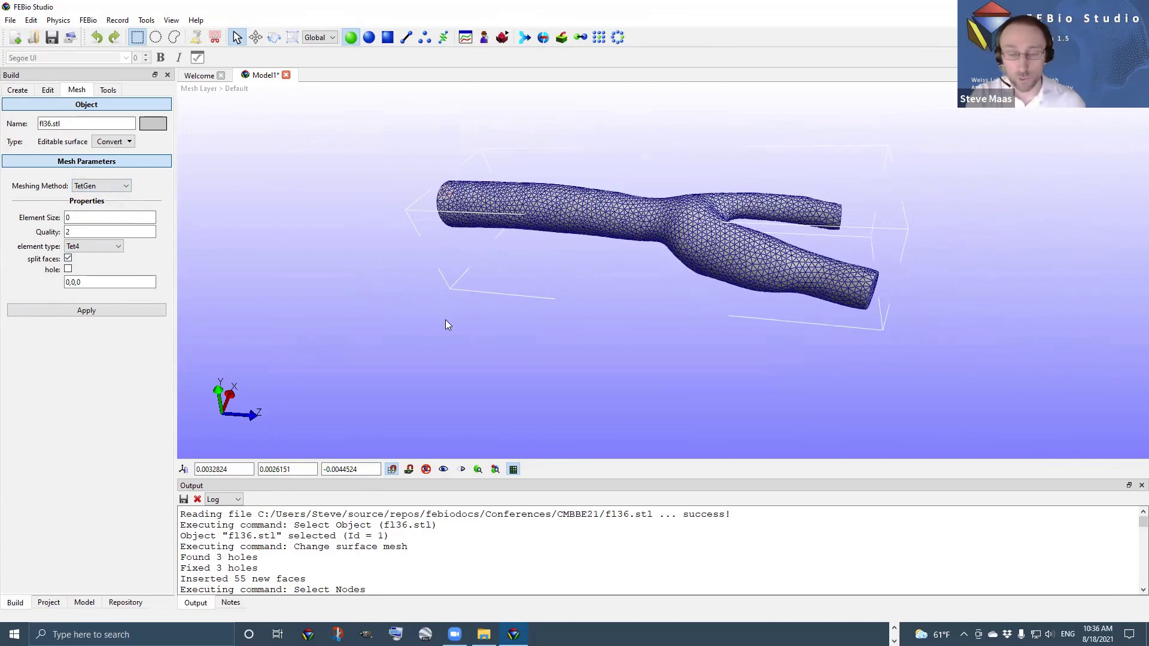
pyautogui.moveTo(446, 320); pyautogui.dragTo(444, 327)
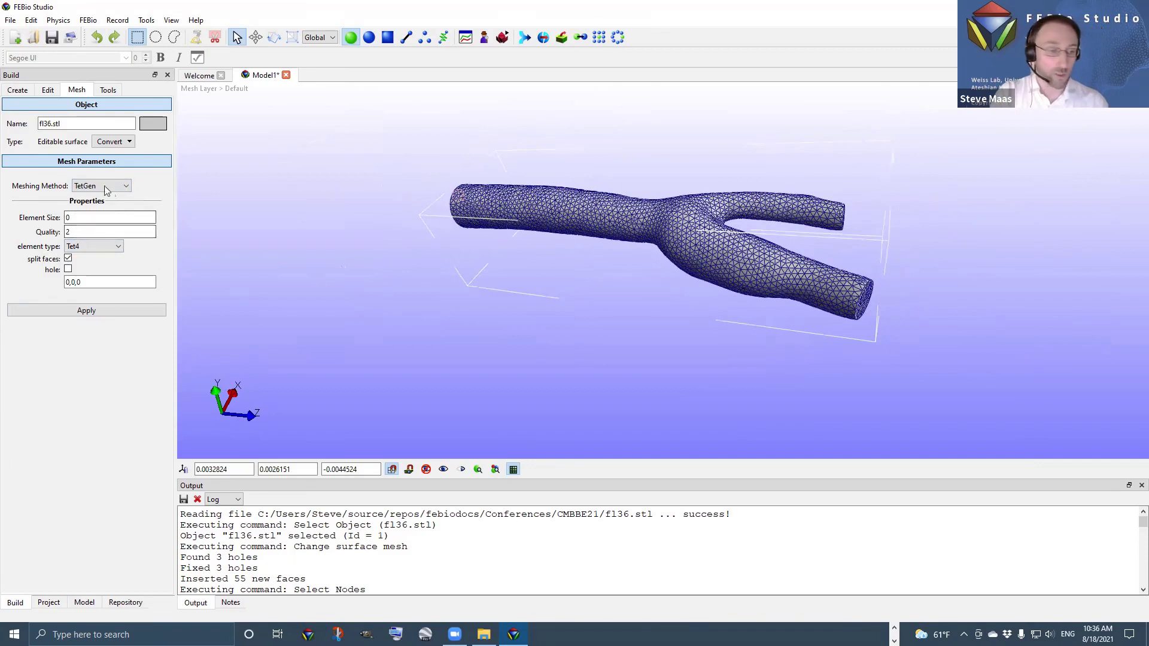
pyautogui.click(87, 311)
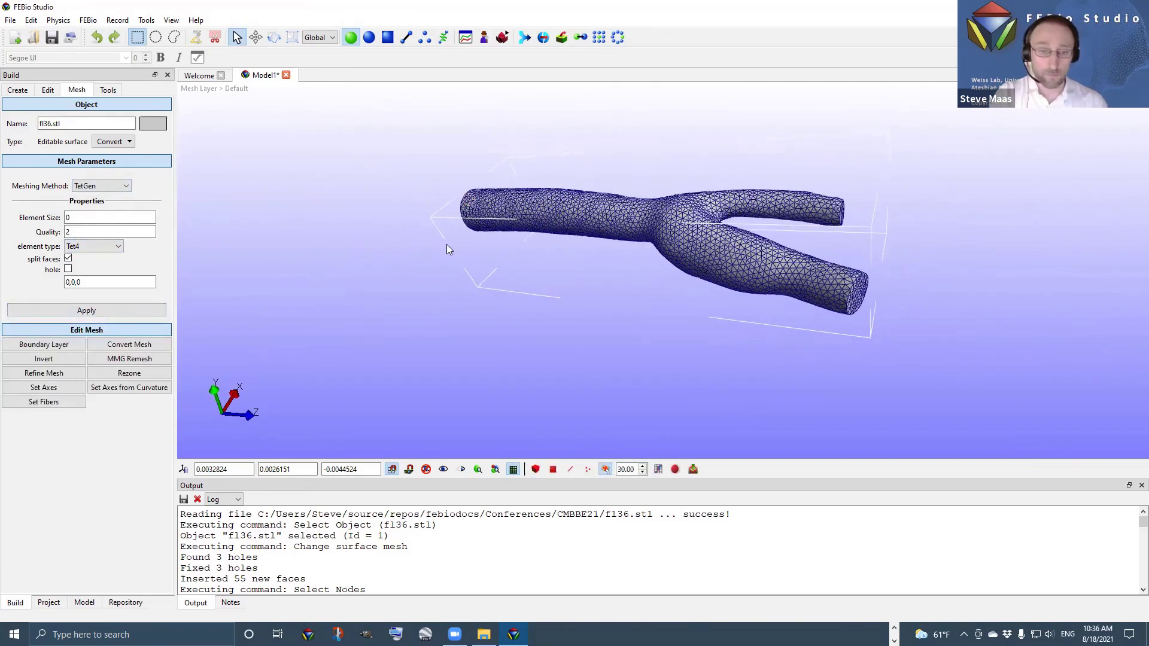
pyautogui.moveTo(638, 256); pyautogui.dragTo(635, 268)
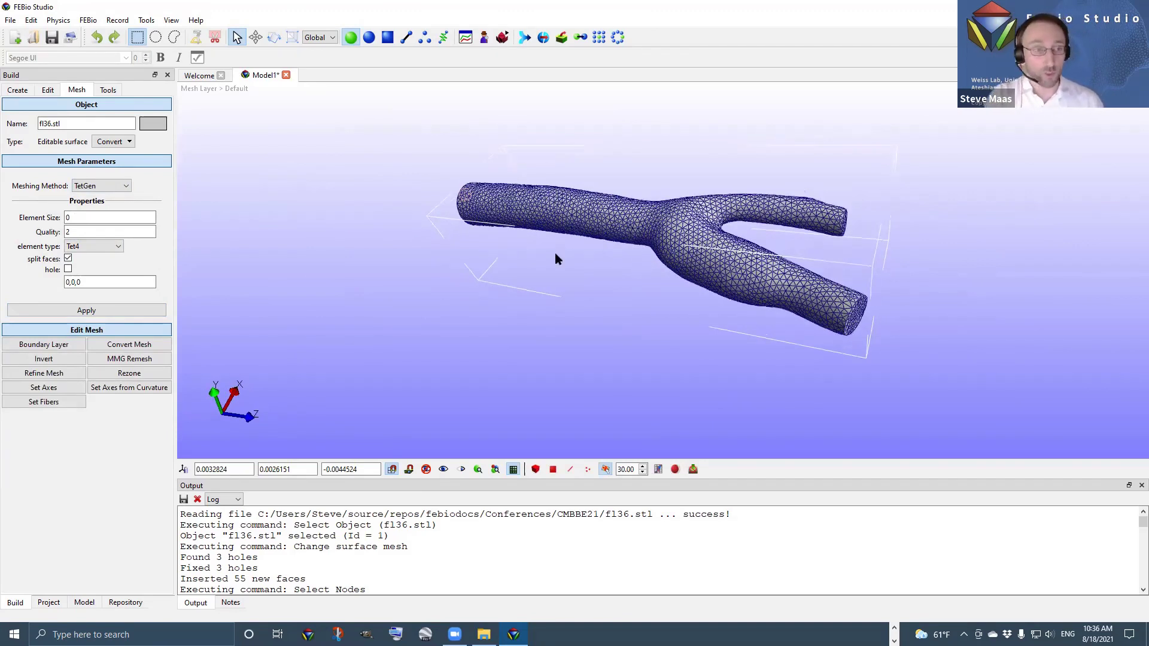
pyautogui.moveTo(569, 274); pyautogui.dragTo(564, 276)
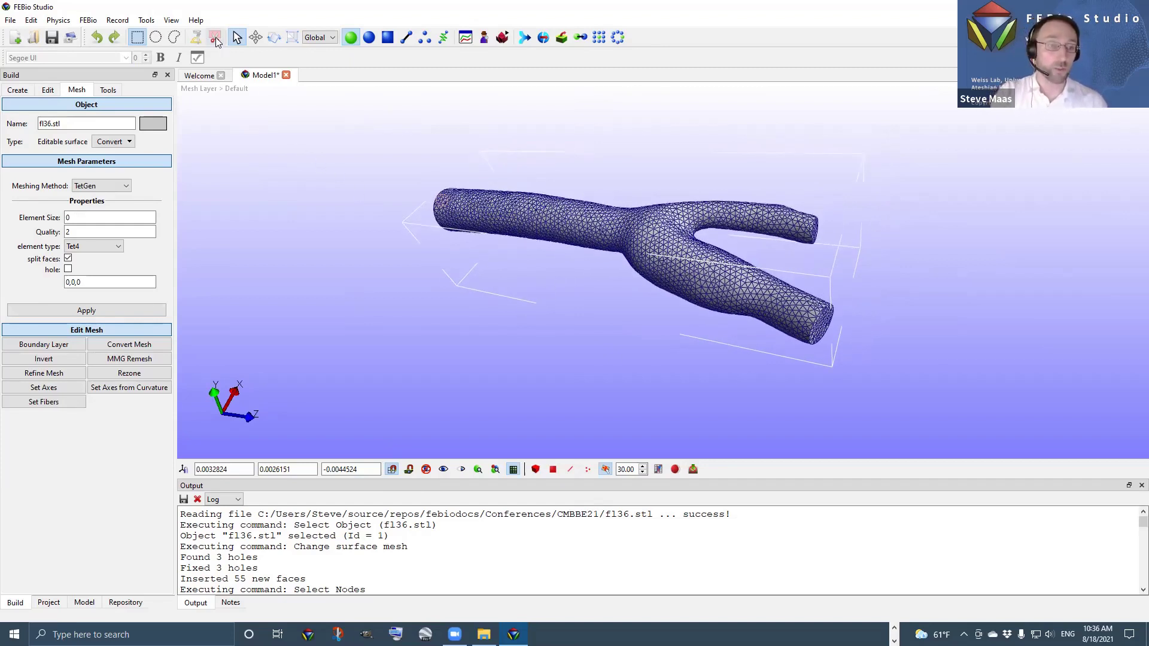
# Cut through the vessel's volume mesh with a plane normal to X and view the cross-section unobstructed
pyautogui.click(215, 37)
pyautogui.moveTo(454, 240); pyautogui.dragTo(255, 242)
pyautogui.click(565, 248)
pyautogui.moveTo(640, 261); pyautogui.dragTo(372, 262)
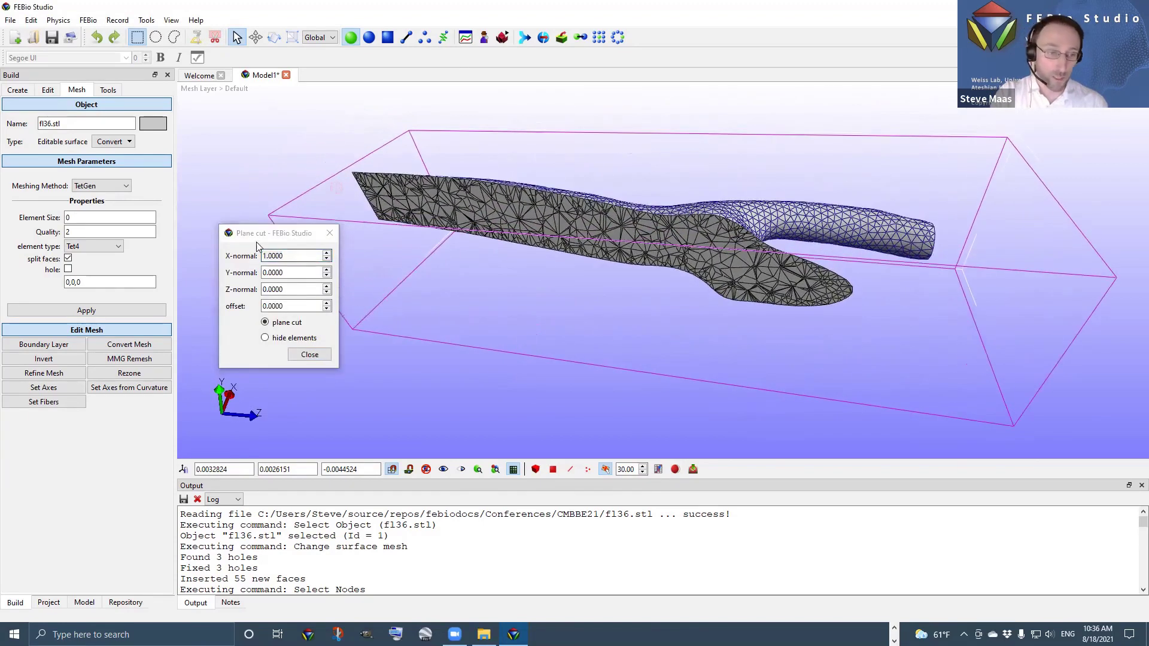
pyautogui.moveTo(276, 233); pyautogui.dragTo(260, 222)
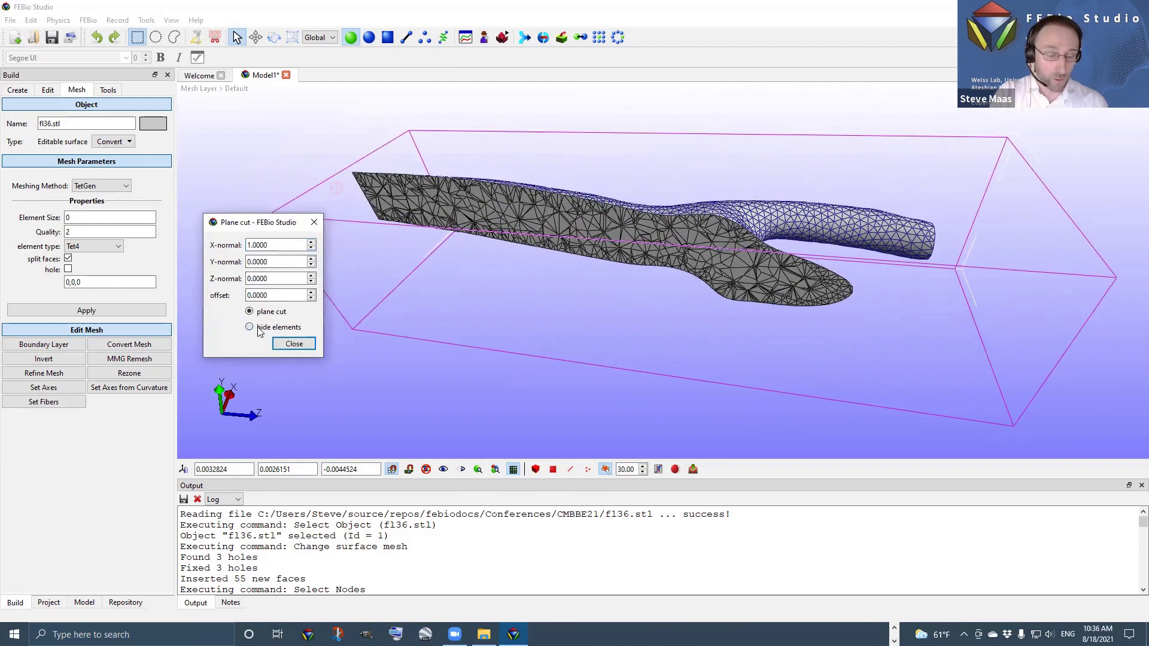
# Switch the plane cut to hide elements, set its offset to -0.06 and examine the interior tetrahedra up close
pyautogui.click(250, 327)
pyautogui.tripleClick(268, 295)
pyautogui.write('-0.080')
pyautogui.press('Return')
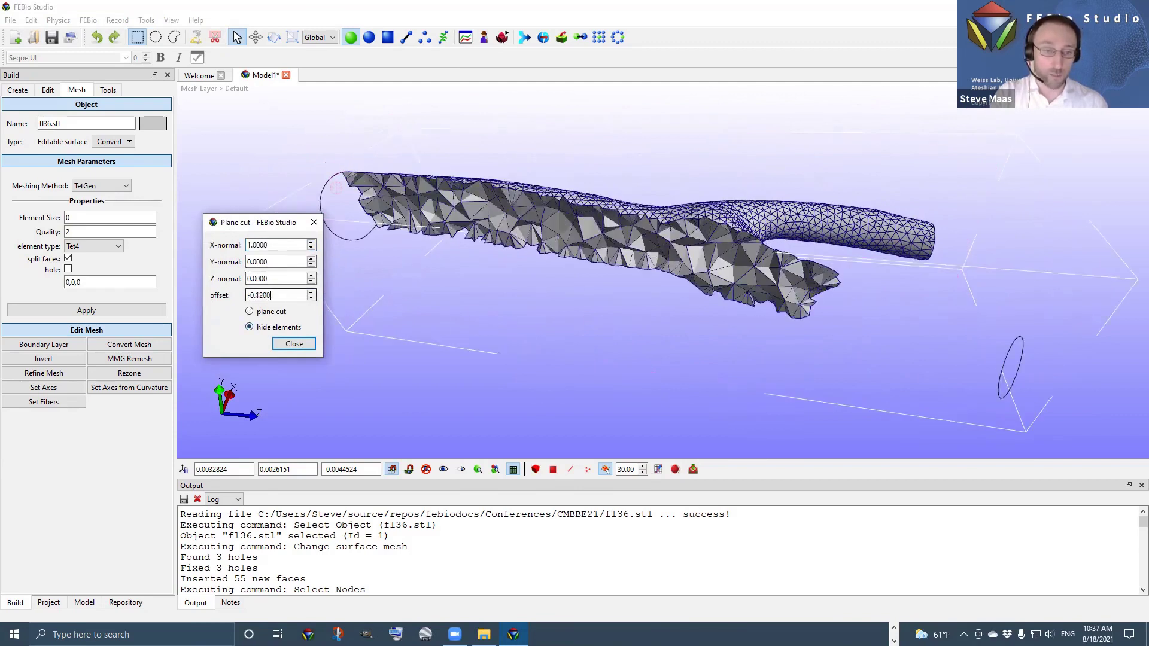
pyautogui.moveTo(650, 294); pyautogui.dragTo(641, 363)
pyautogui.scroll(6, 640, 329)
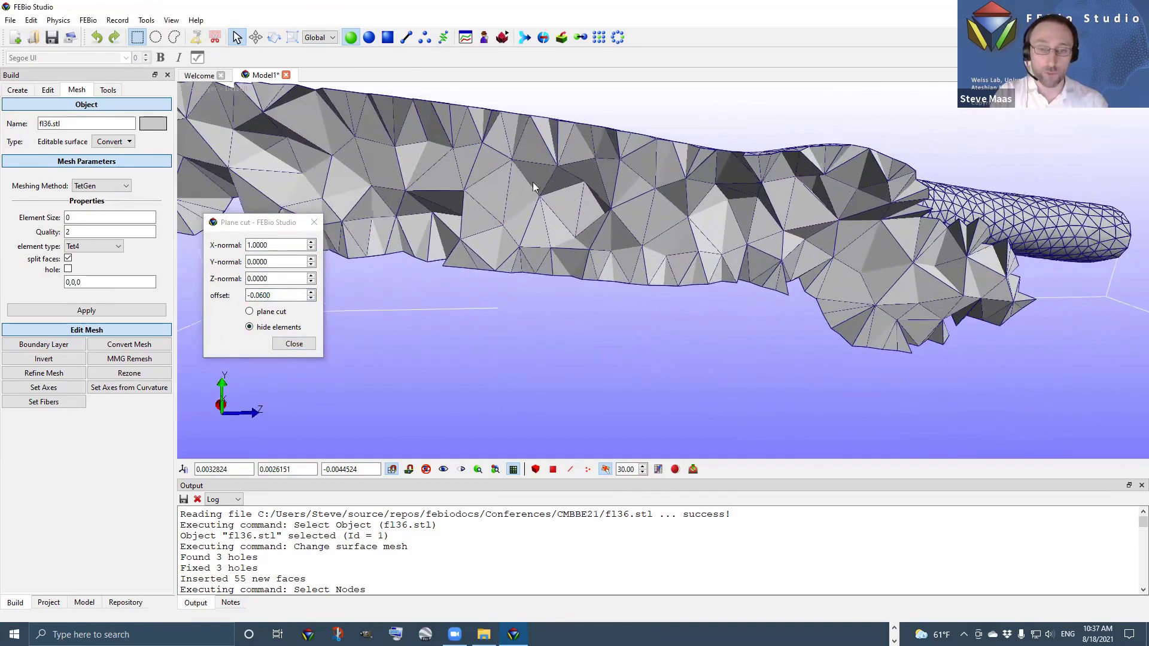
pyautogui.moveTo(616, 205); pyautogui.dragTo(586, 243)
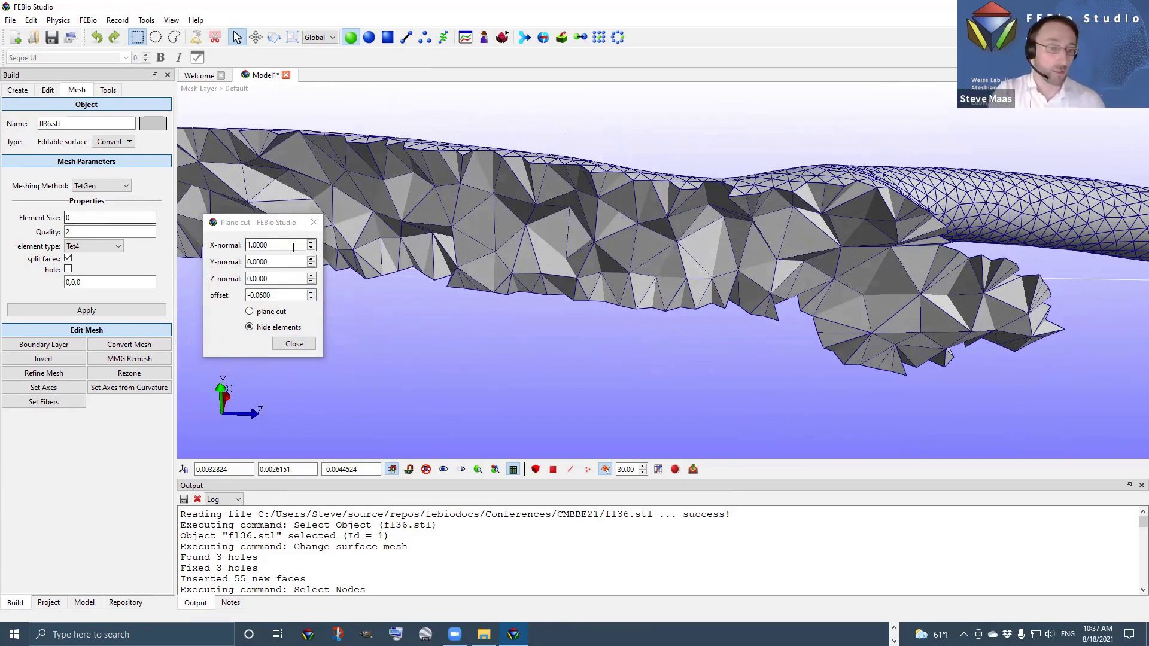
# Close the plane cut and regenerate the vessel's TetGen mesh with element size 0.000602518
pyautogui.moveTo(275, 222); pyautogui.dragTo(288, 200)
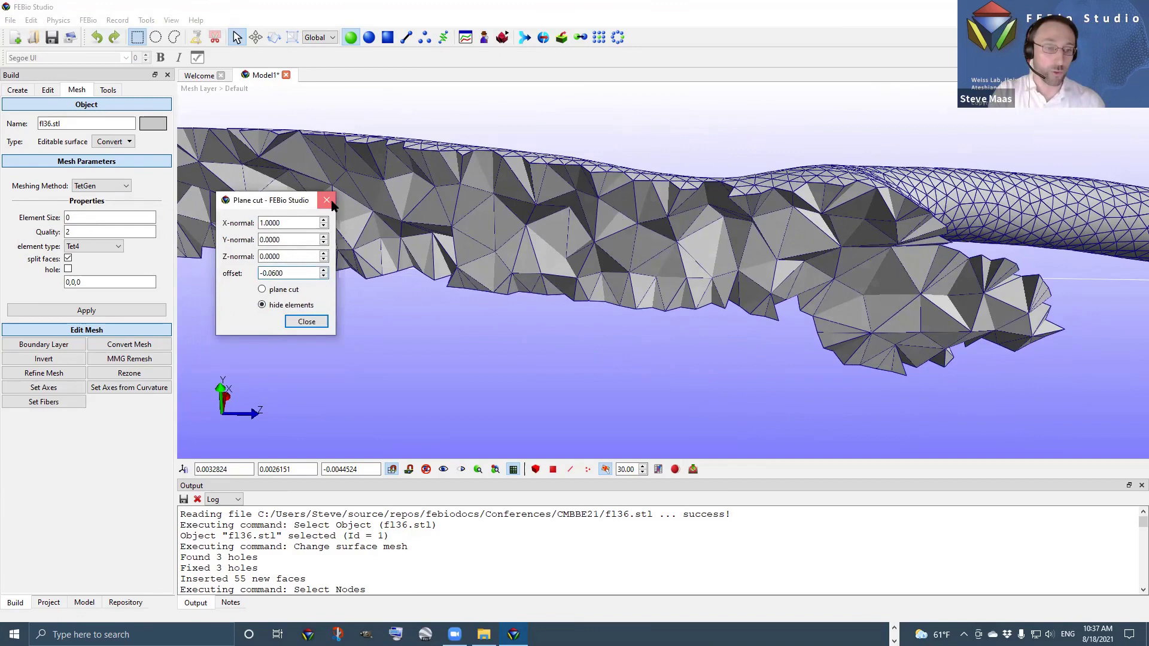
pyautogui.click(328, 201)
pyautogui.scroll(-5, 411, 304)
pyautogui.doubleClick(116, 221)
pyautogui.write('0.000602518')
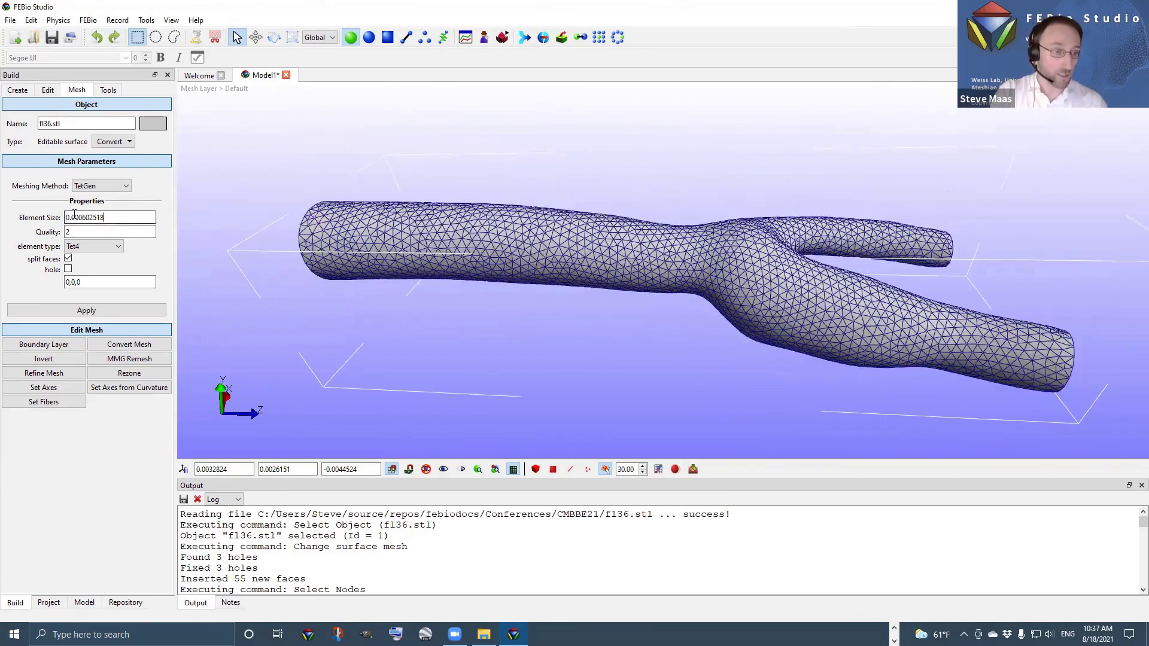
pyautogui.moveTo(118, 218); pyautogui.dragTo(46, 221)
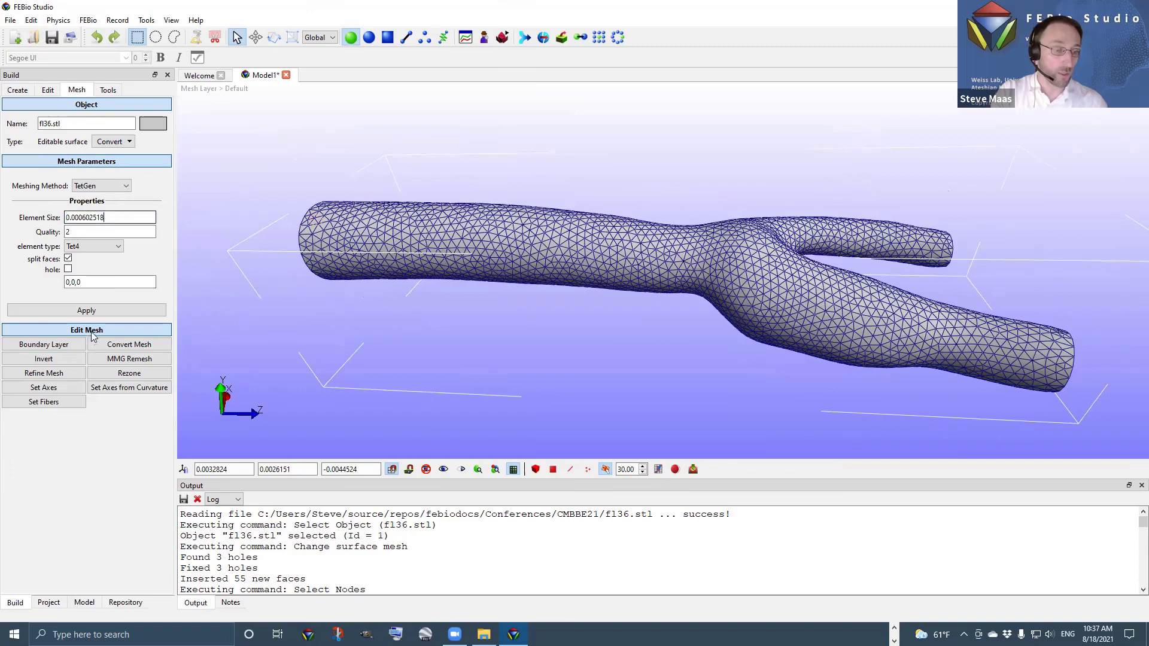
pyautogui.click(98, 310)
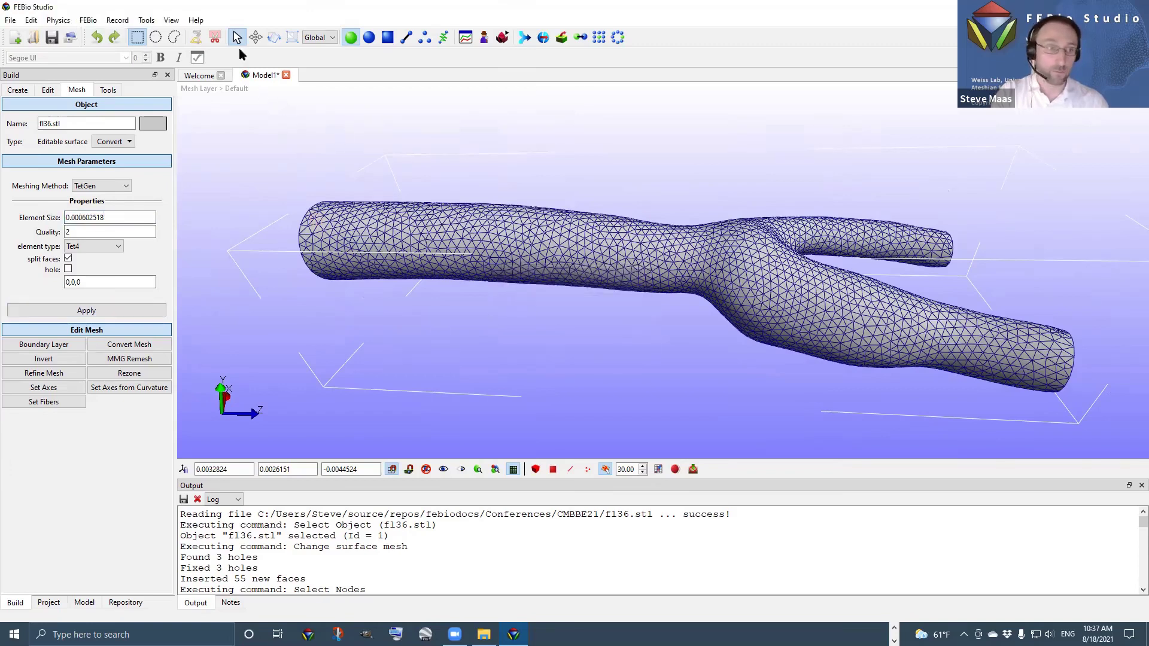
# Examine the interior tetrahedra of the remeshed vessel with an element-hiding plane cut normal to X, and close the cut
pyautogui.click(215, 37)
pyautogui.moveTo(466, 246); pyautogui.dragTo(449, 293)
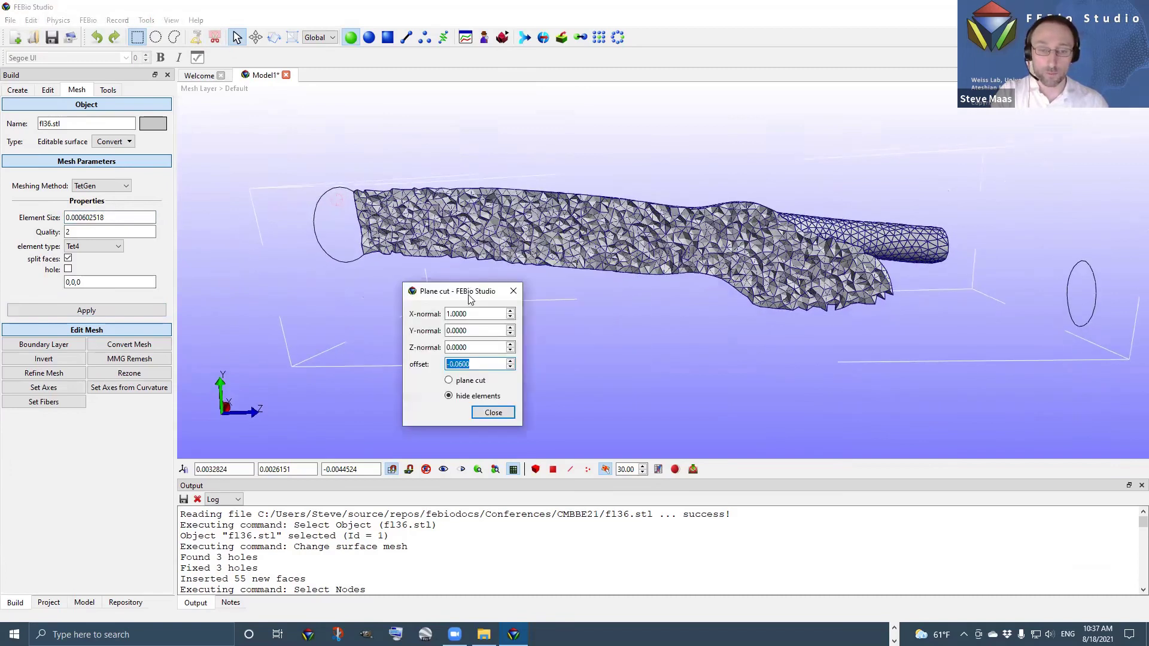
pyautogui.click(470, 286)
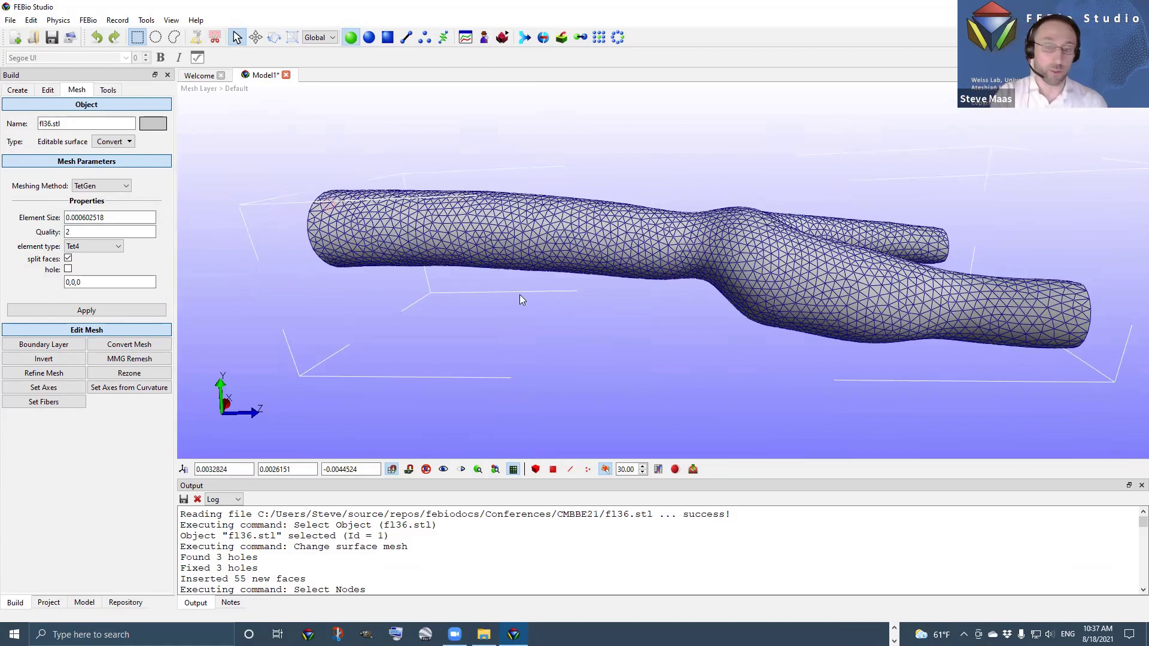
pyautogui.scroll(-5, 519, 294)
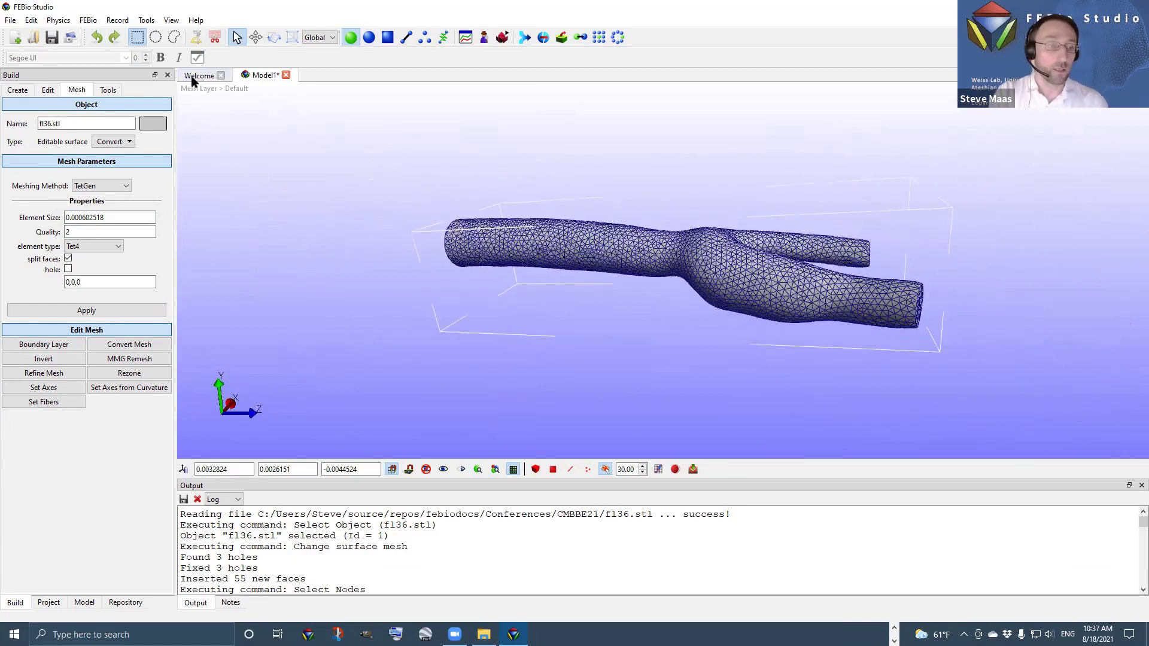
# Create a Structural Mechanics model named Model2 and import the fl36.vtk geometry into it
pyautogui.click(15, 37)
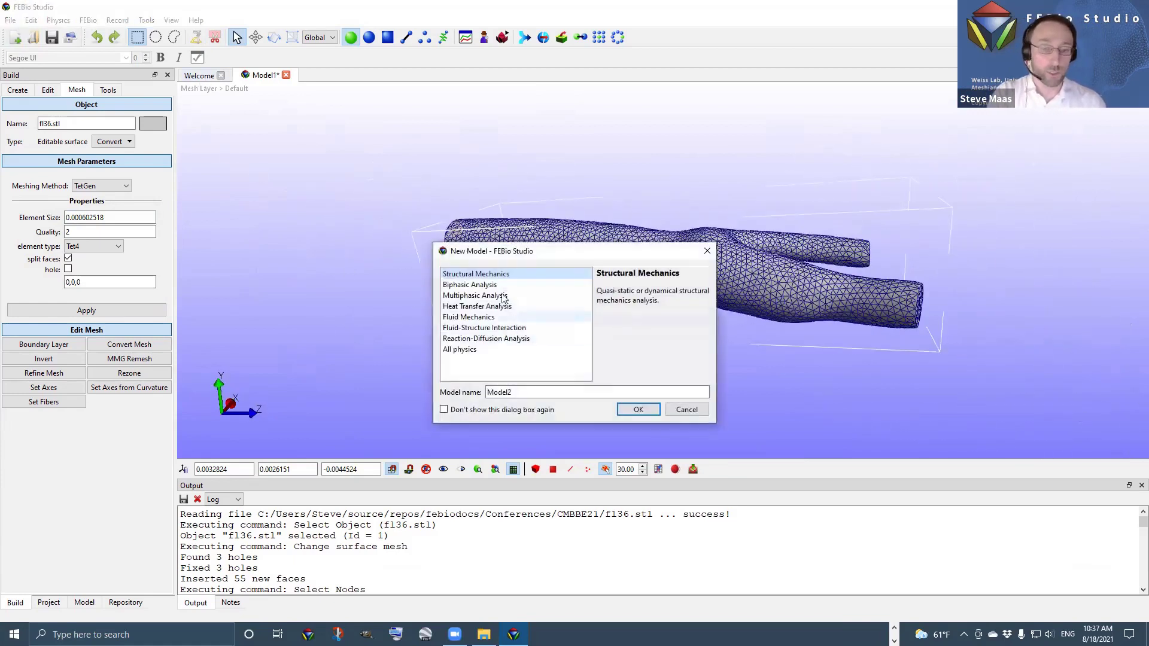
pyautogui.click(637, 409)
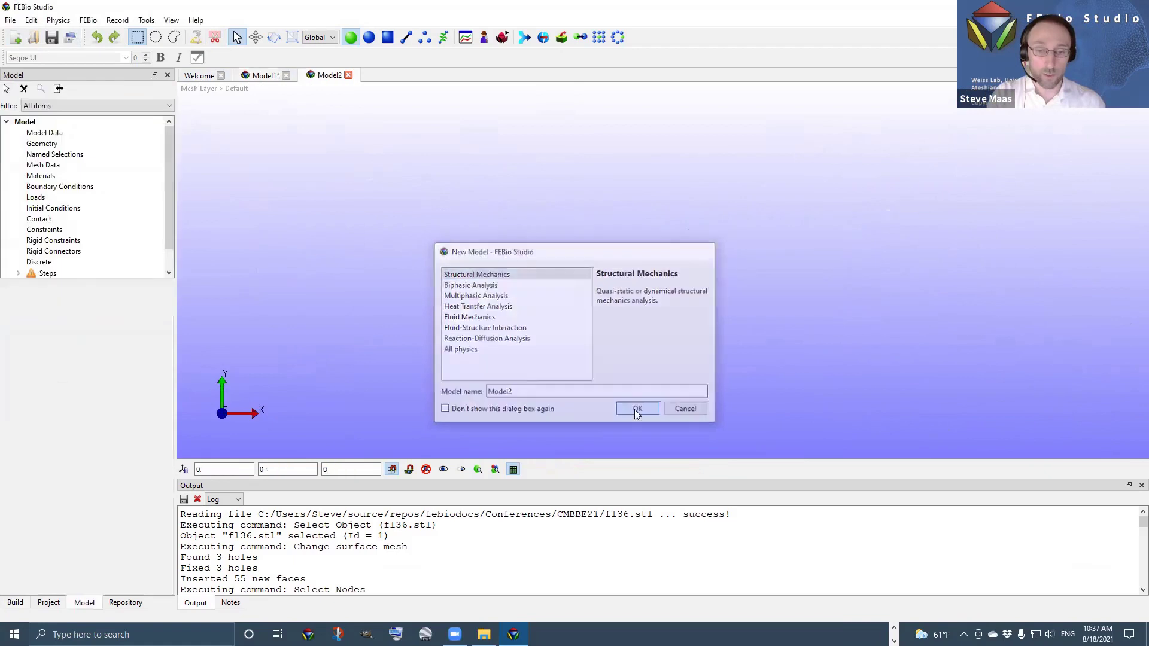
pyautogui.click(11, 20)
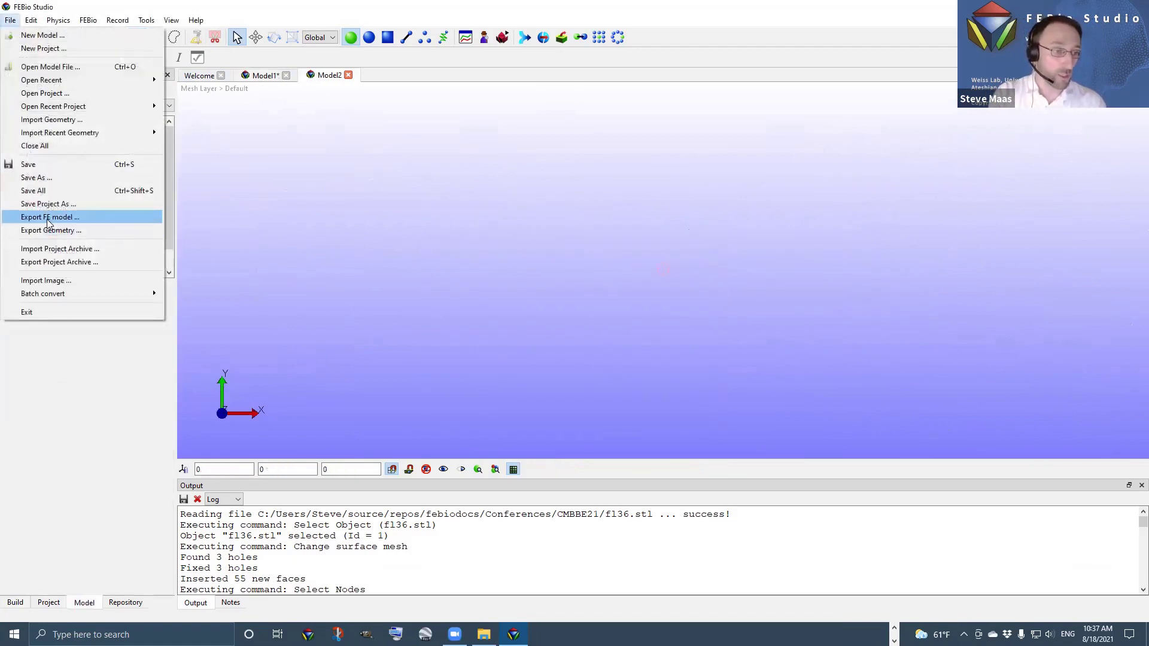
pyautogui.click(52, 120)
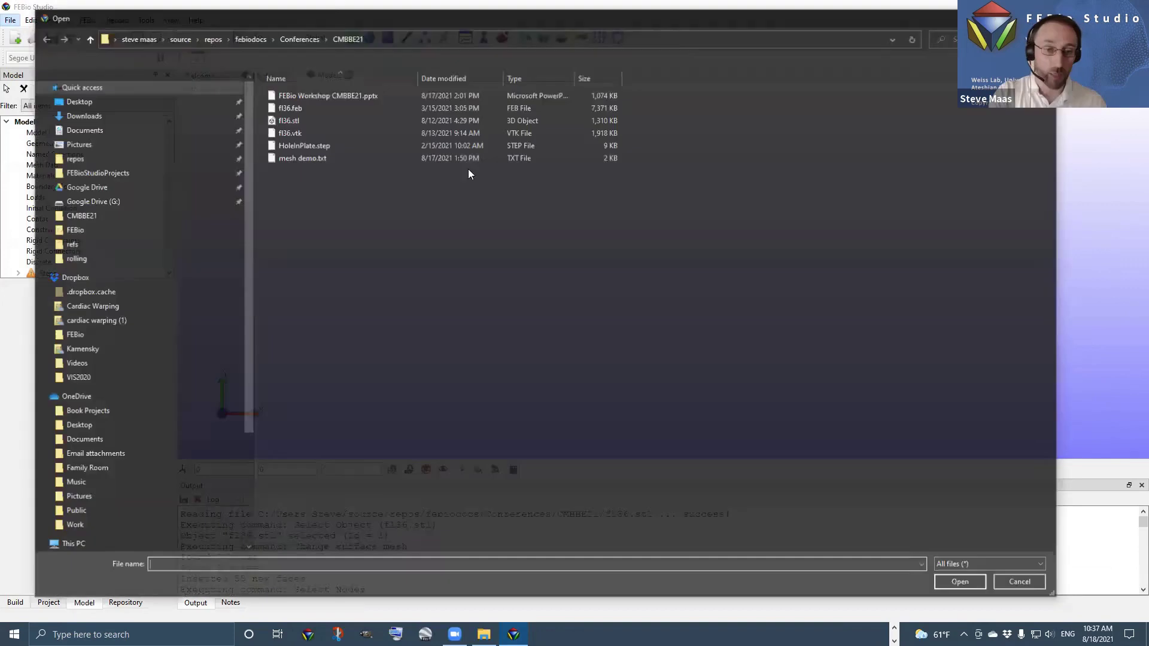
pyautogui.click(287, 132)
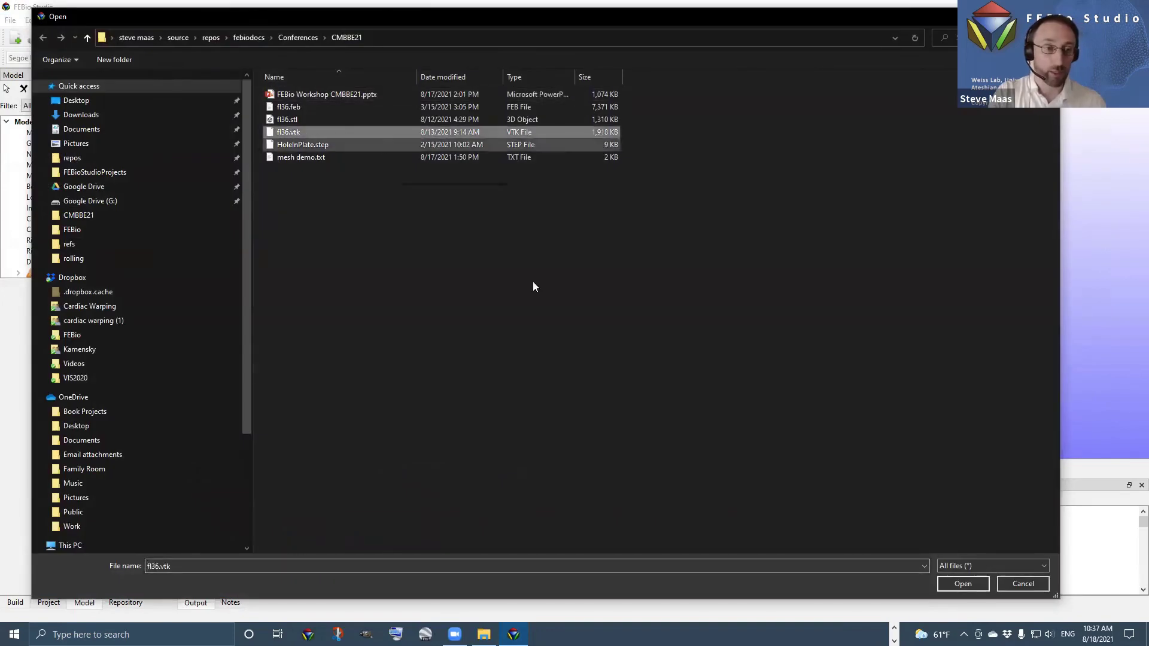
pyautogui.click(963, 584)
pyautogui.moveTo(694, 279); pyautogui.dragTo(719, 280)
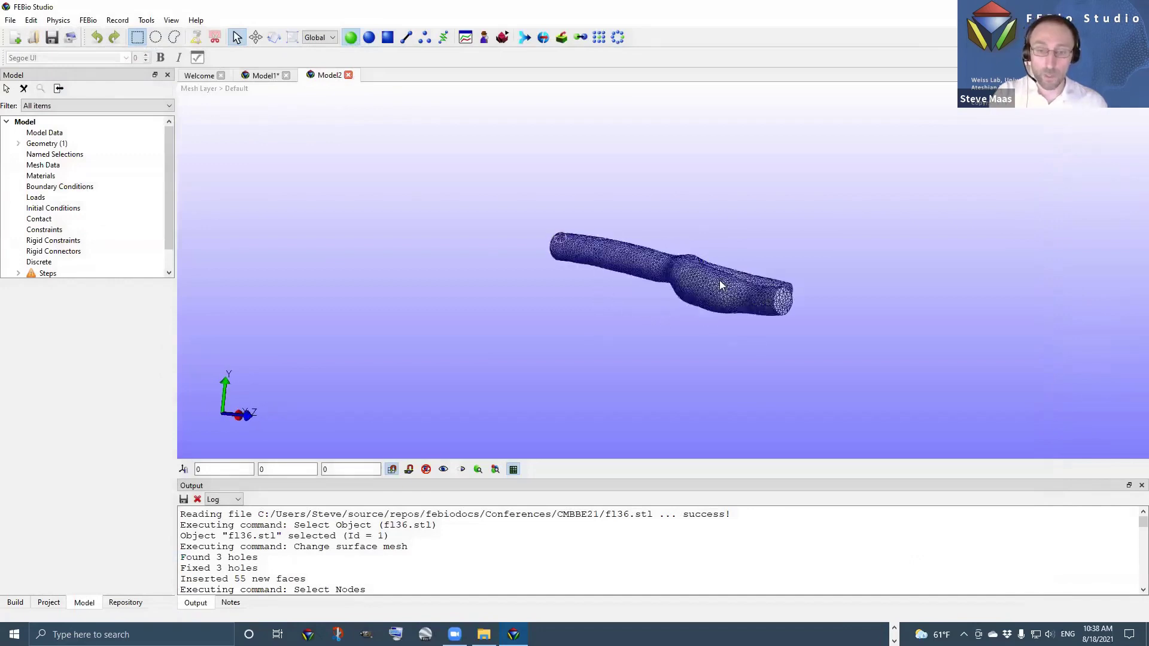
pyautogui.scroll(5, 689, 279)
pyautogui.scroll(-5, 643, 279)
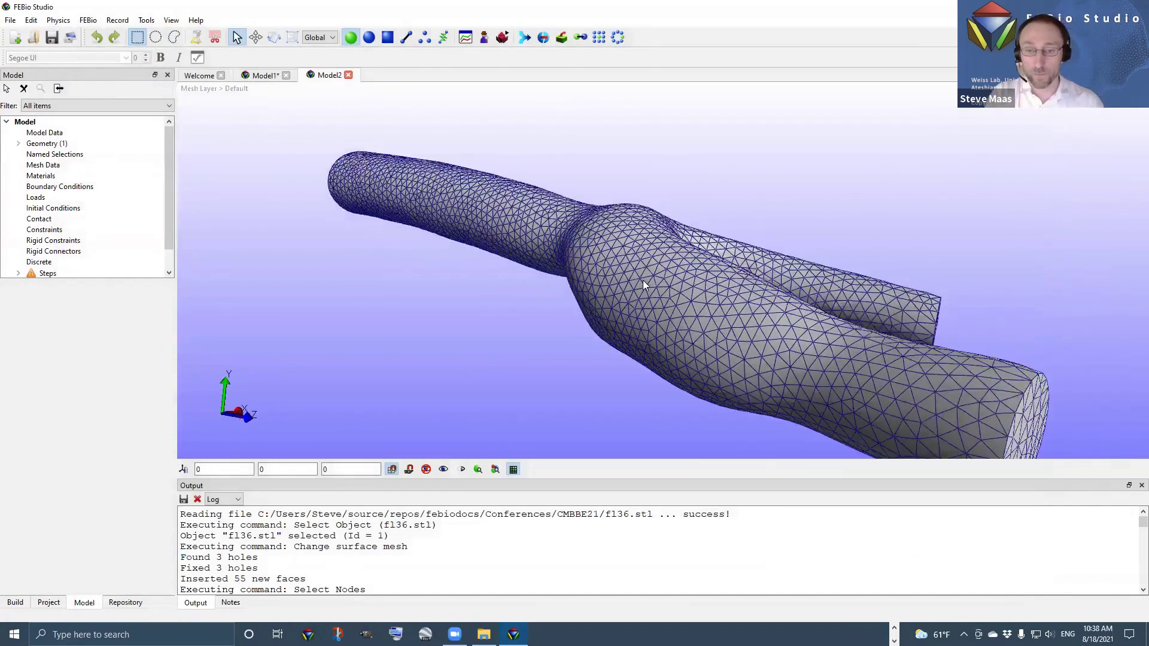
# Select the imported fl36 vessel and review its element types, counts and element volumes in the mesh inspector
pyautogui.click(643, 280)
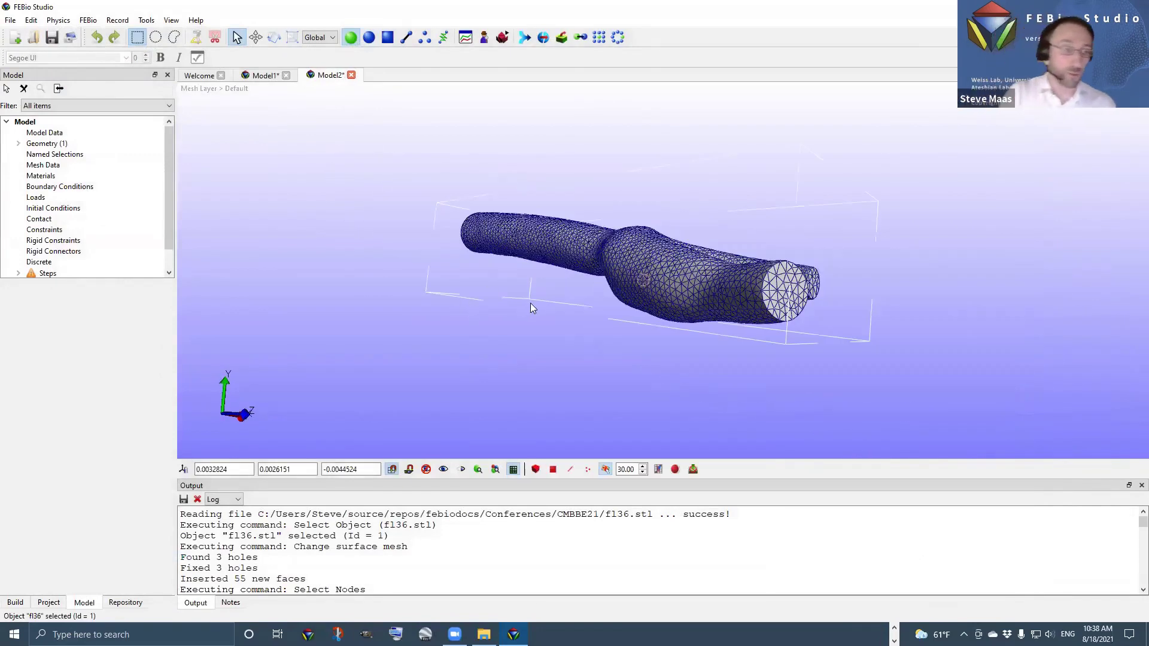
pyautogui.moveTo(530, 303); pyautogui.dragTo(520, 314)
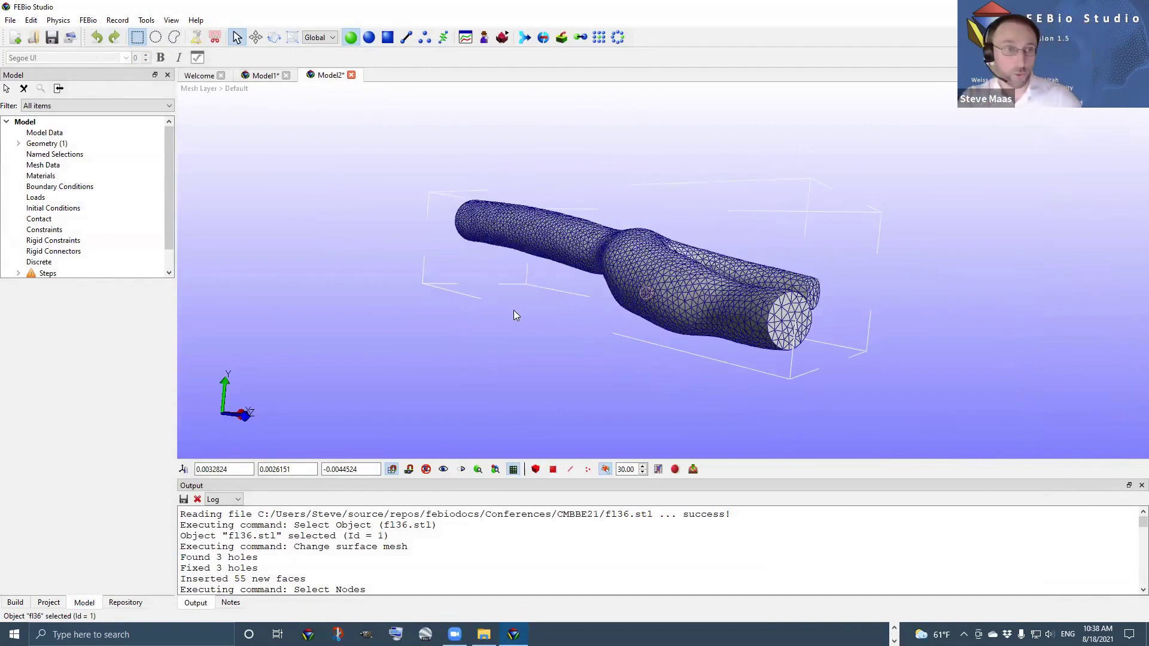
pyautogui.scroll(3, 530, 256)
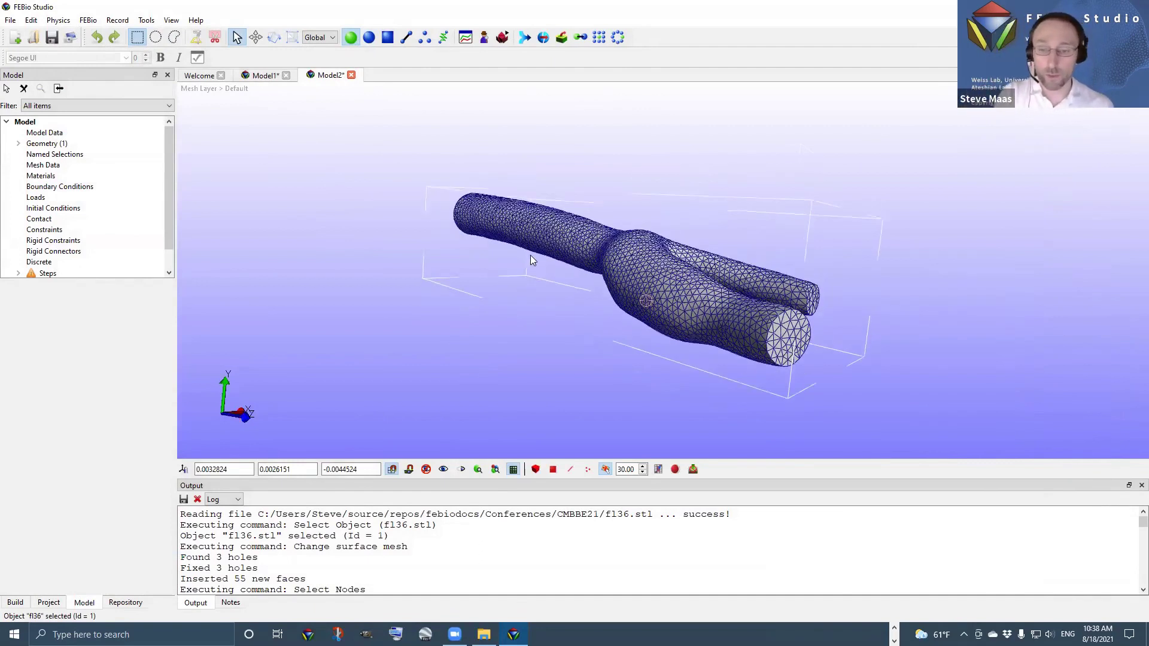
pyautogui.click(485, 39)
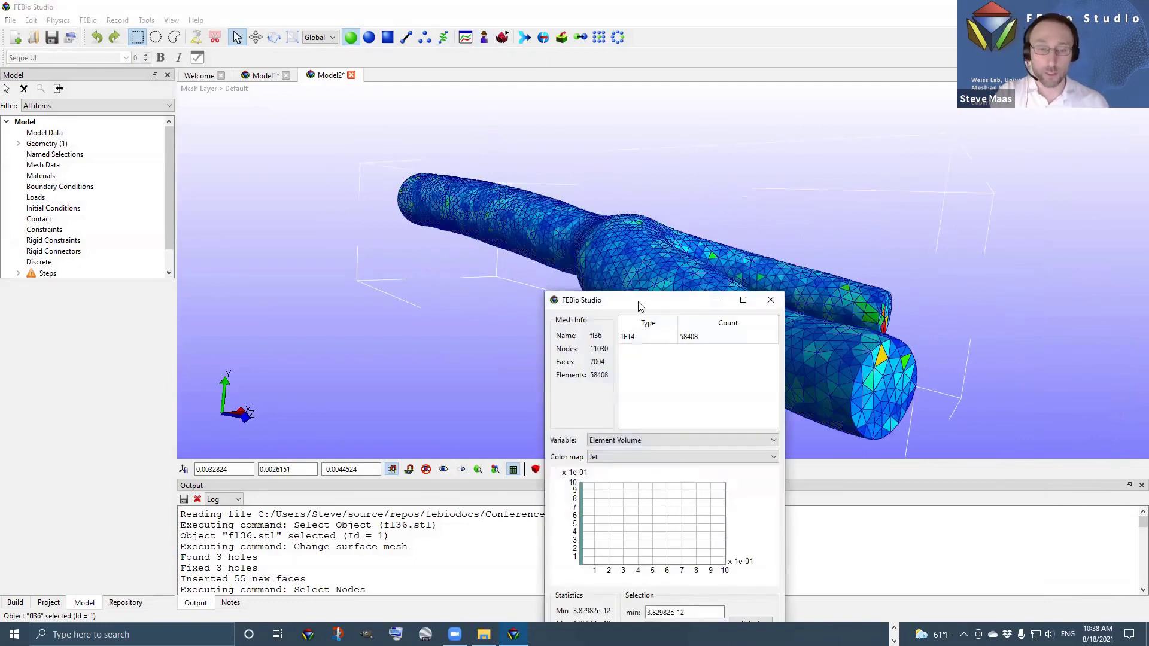
pyautogui.moveTo(639, 307); pyautogui.dragTo(221, 115)
pyautogui.moveTo(552, 295); pyautogui.dragTo(593, 323)
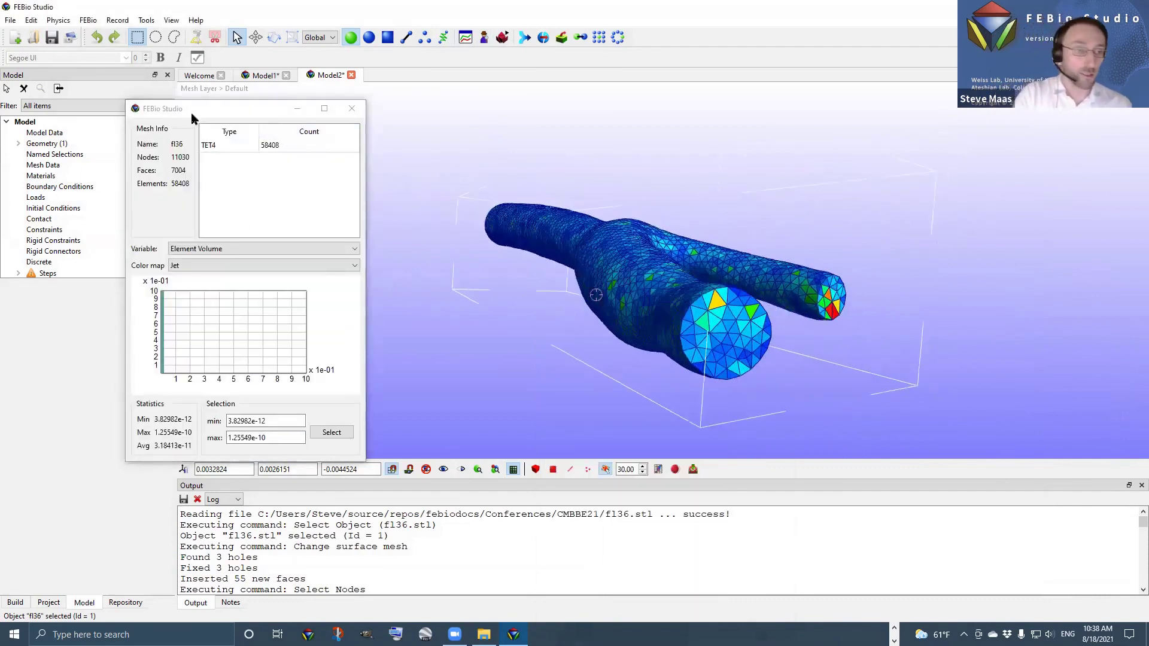
pyautogui.click(243, 152)
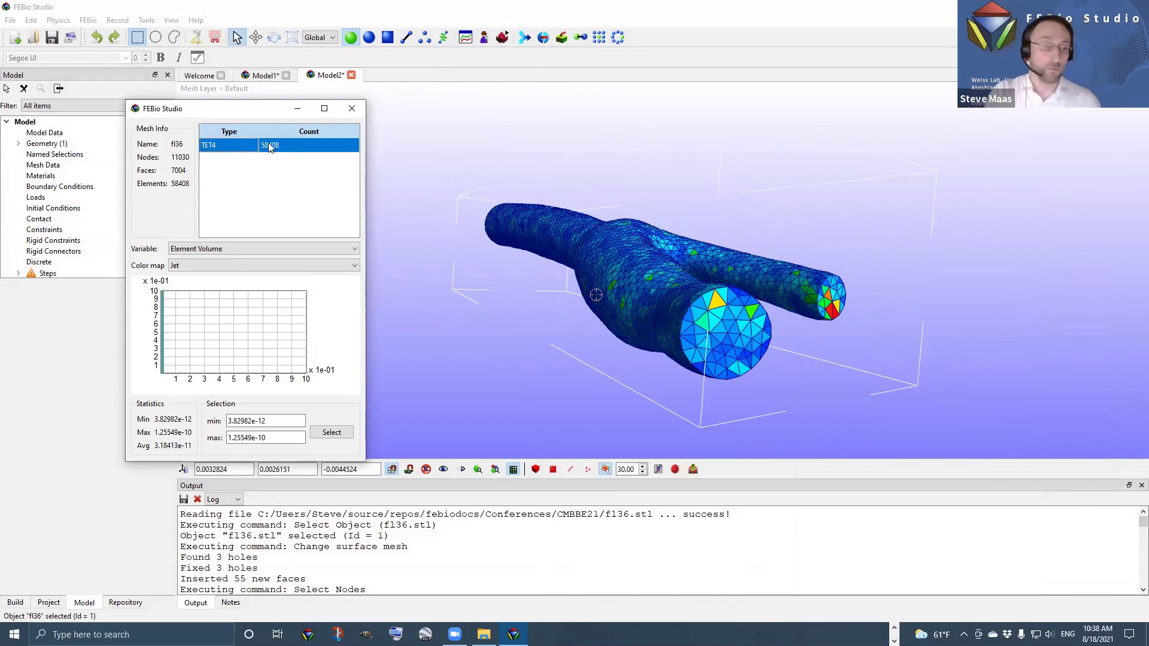
pyautogui.moveTo(298, 114)
pyautogui.mouseDown()
pyautogui.moveTo(328, 114)
pyautogui.moveTo(315, 109)
pyautogui.mouseUp()
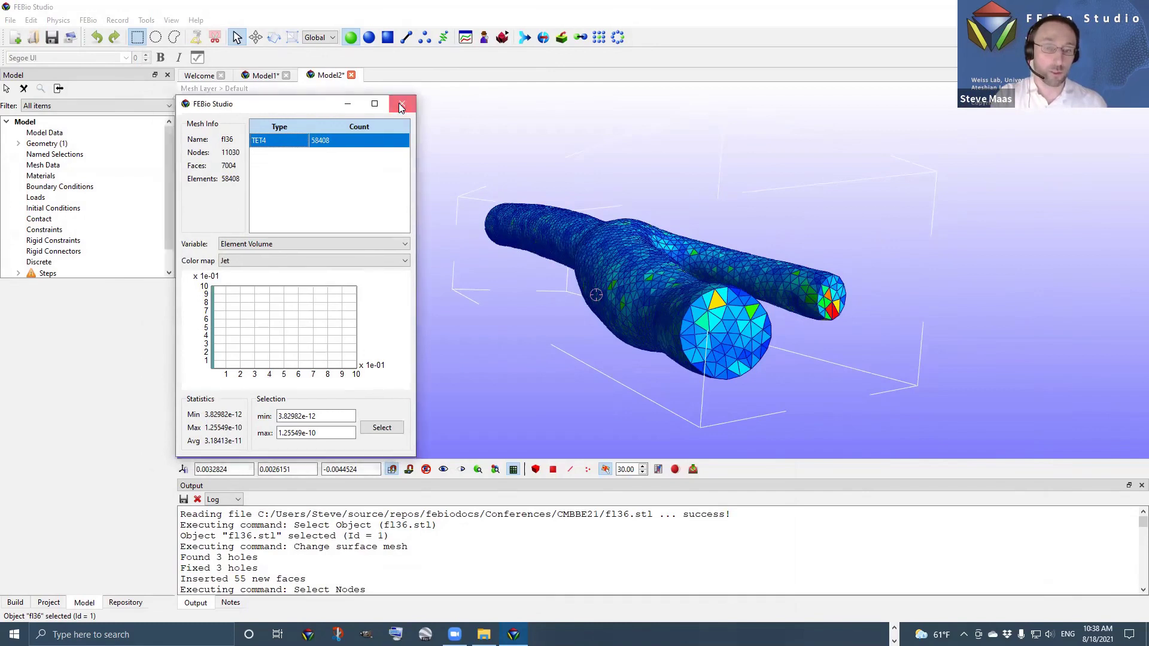
pyautogui.click(400, 106)
# Bring up the MMG Remesh parameters for the fl36 mesh and switch to face selection
pyautogui.moveTo(481, 344); pyautogui.dragTo(502, 303)
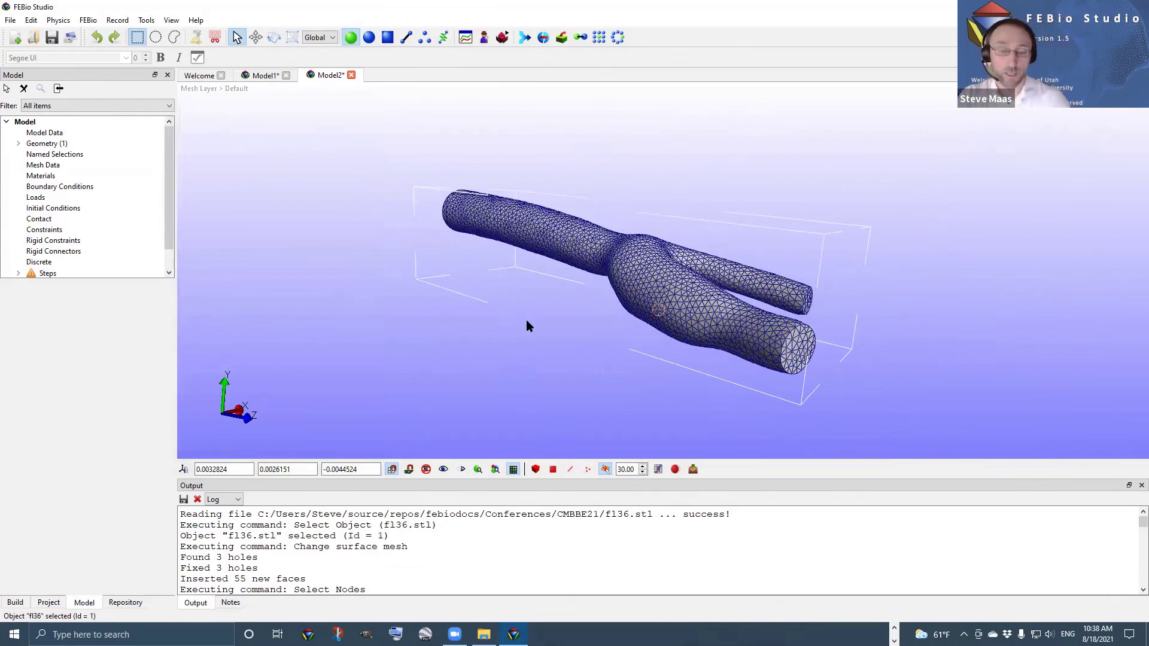
pyautogui.moveTo(545, 317); pyautogui.dragTo(543, 313)
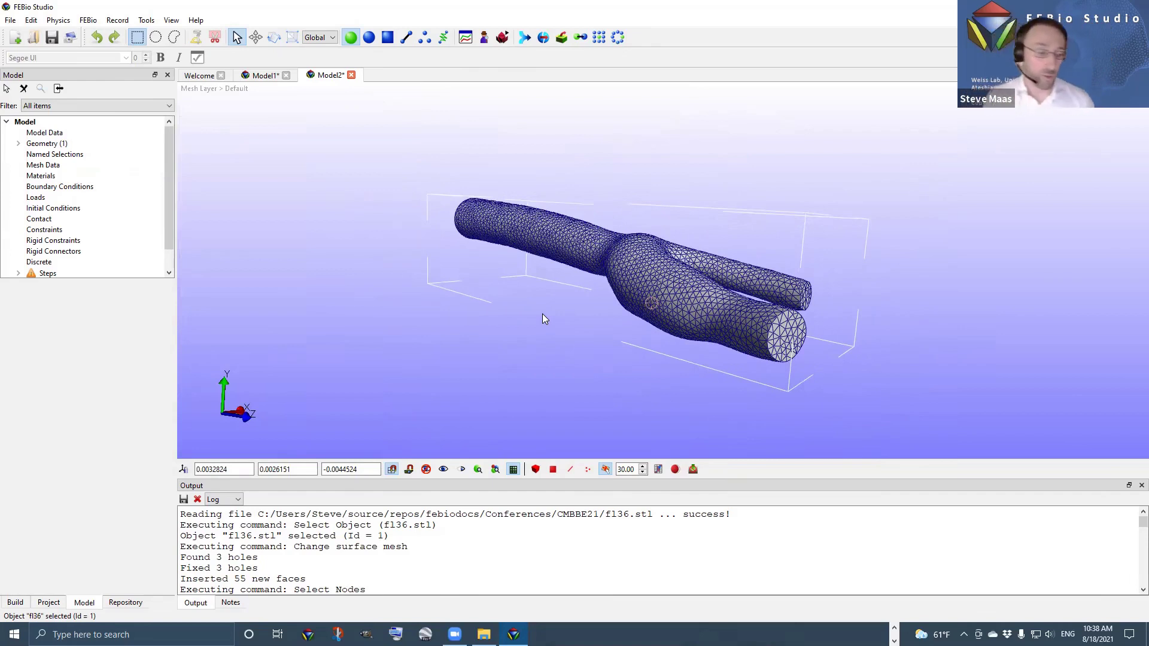
pyautogui.click(20, 606)
pyautogui.moveTo(550, 323); pyautogui.dragTo(523, 241)
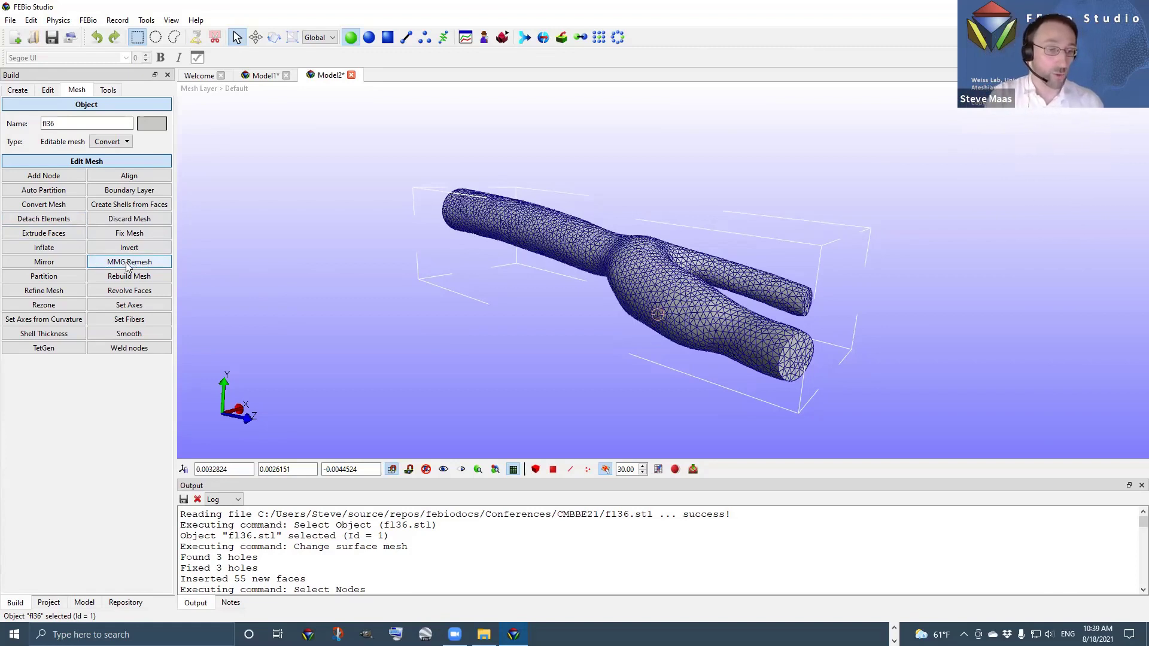
pyautogui.click(128, 263)
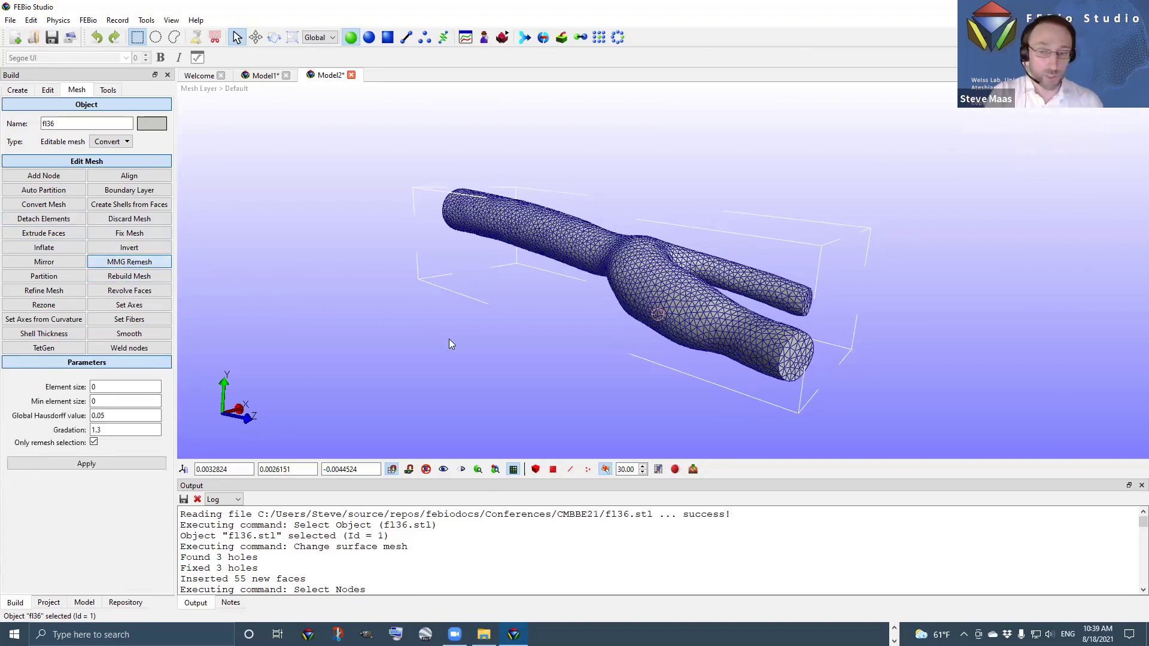
pyautogui.scroll(5, 486, 304)
pyautogui.moveTo(472, 295); pyautogui.dragTo(438, 178, button='middle')
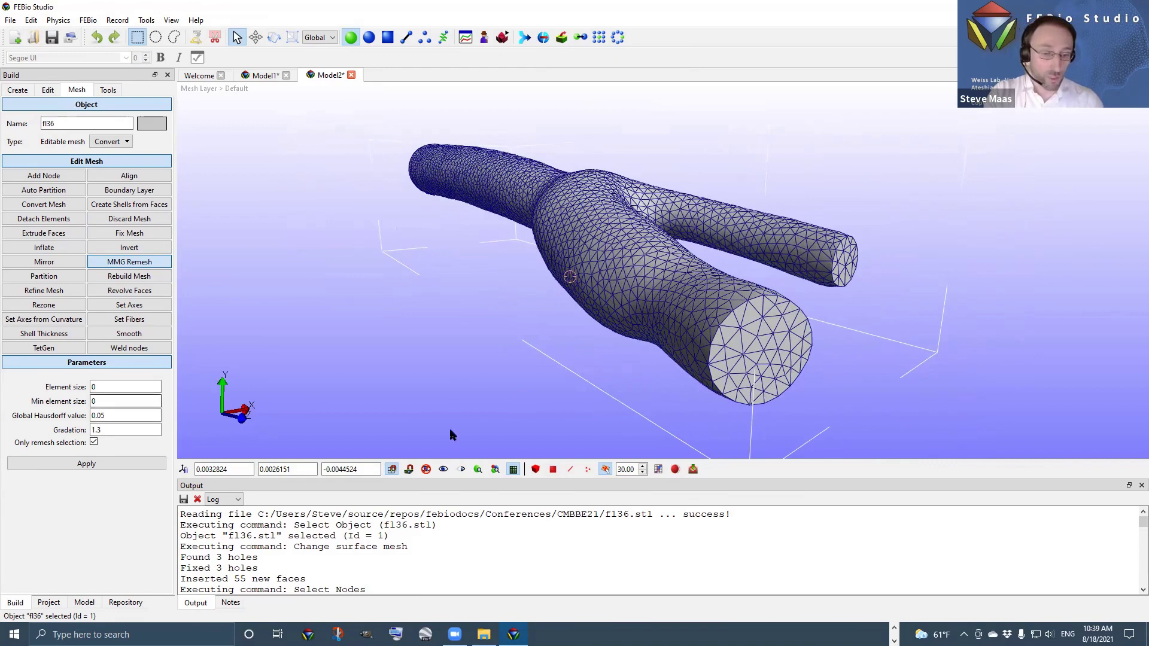
pyautogui.click(553, 470)
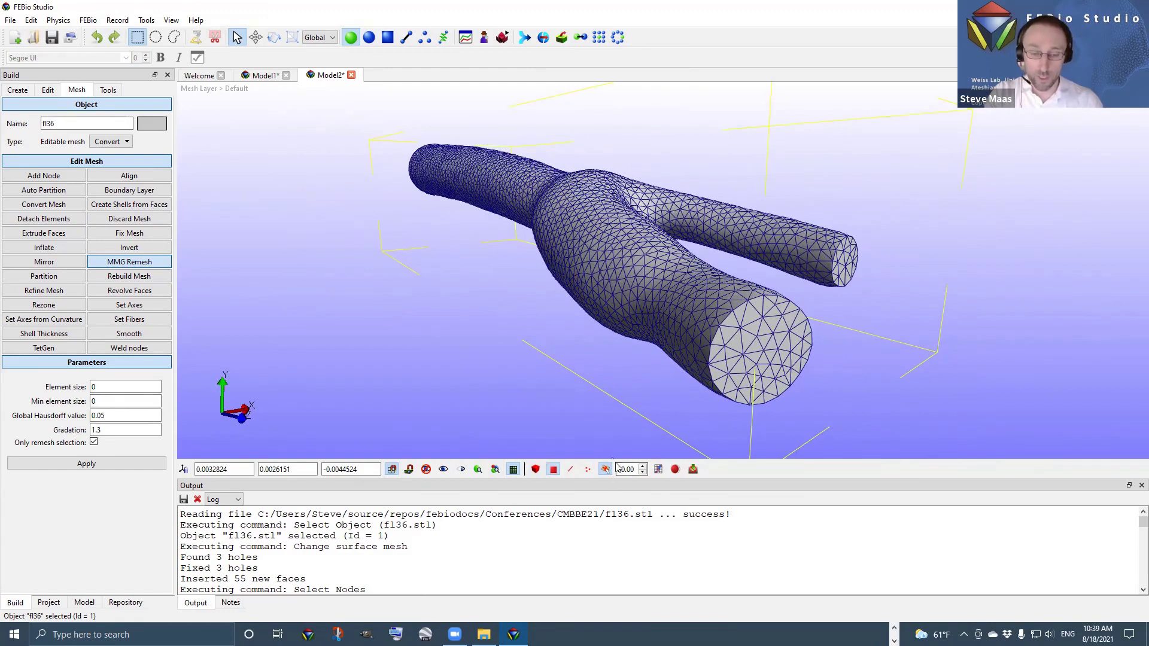
# Try to select the vessel's outer wall by adding connected face patches with the 30-degree angle limit
pyautogui.click(577, 236)
pyautogui.moveTo(488, 330); pyautogui.dragTo(523, 173)
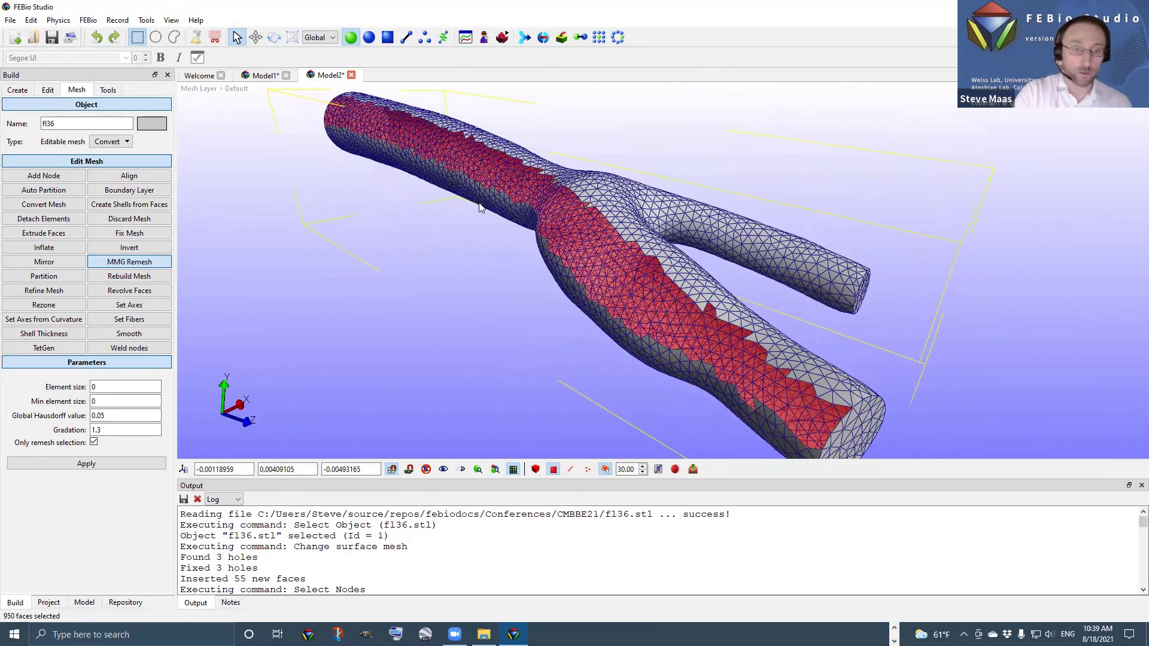
pyautogui.moveTo(556, 215); pyautogui.dragTo(514, 180)
pyautogui.keyDown('shift'); pyautogui.click(499, 154); pyautogui.keyUp('shift')
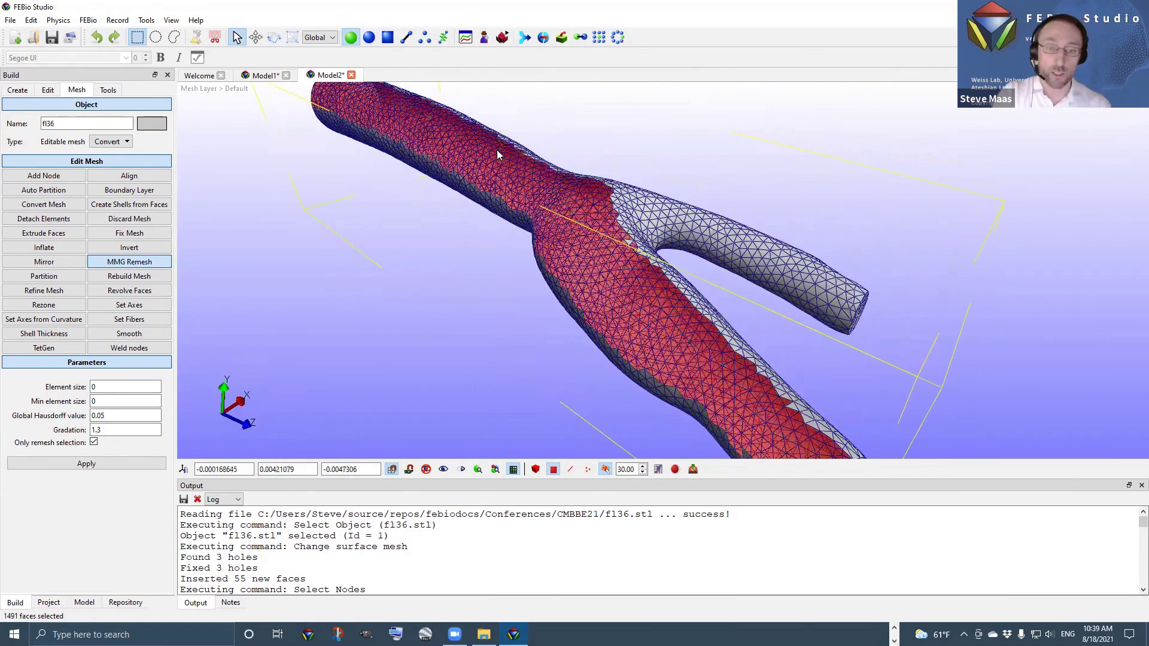
pyautogui.keyDown('shift'); pyautogui.click(697, 234); pyautogui.keyUp('shift')
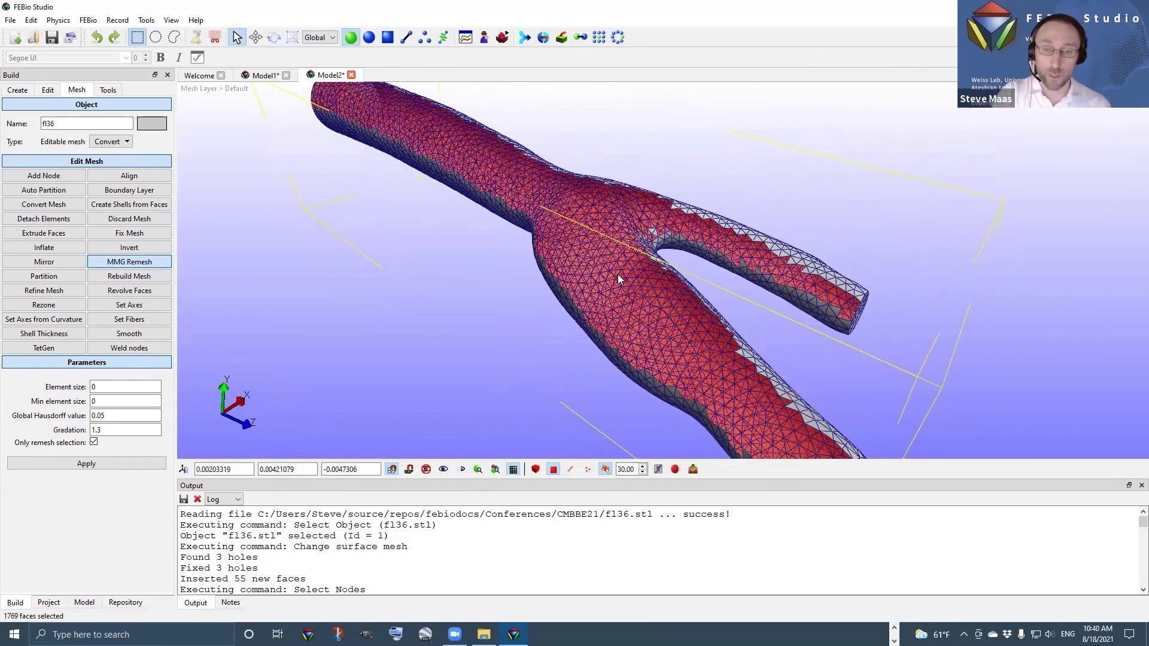
pyautogui.scroll(-5, 616, 276)
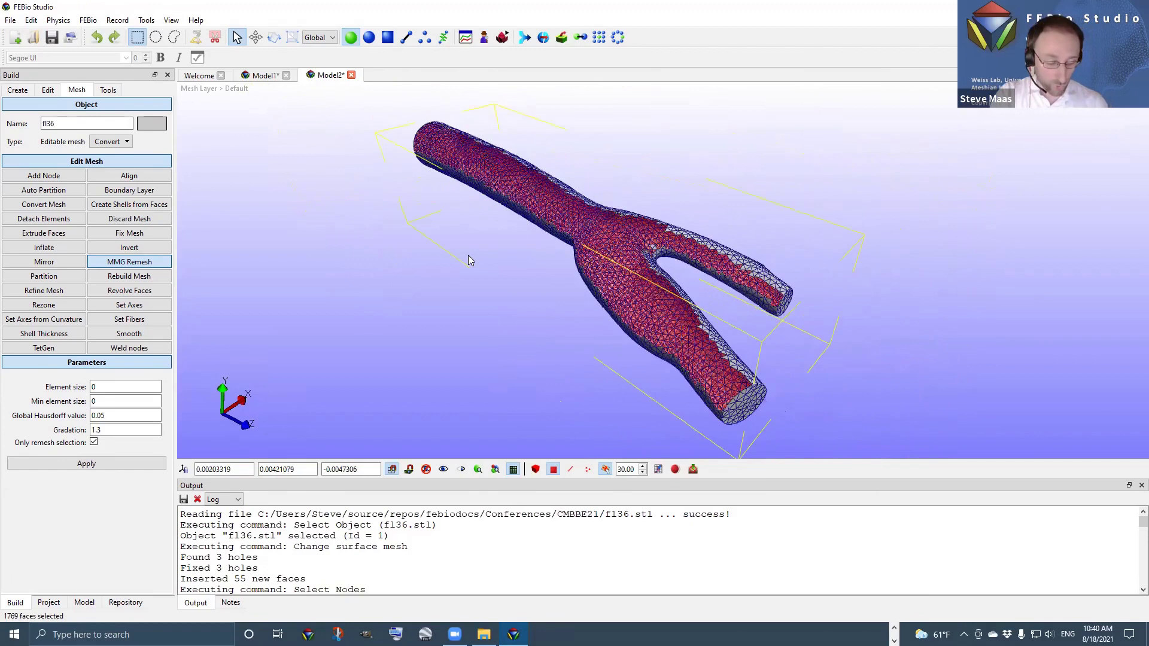
pyautogui.hotkey('ctrl', 'a')
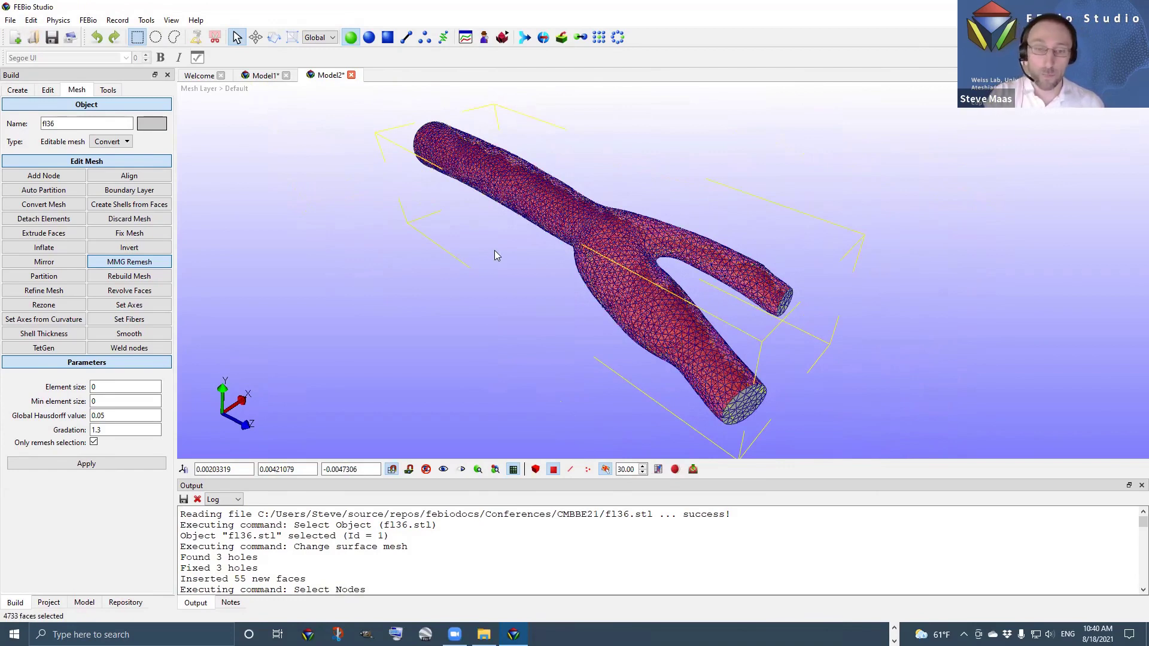
pyautogui.click(495, 251)
# Set the connected-selection angle to 180 degrees and select the vessel's entire outer wall, excluding the end caps
pyautogui.doubleClick(623, 469)
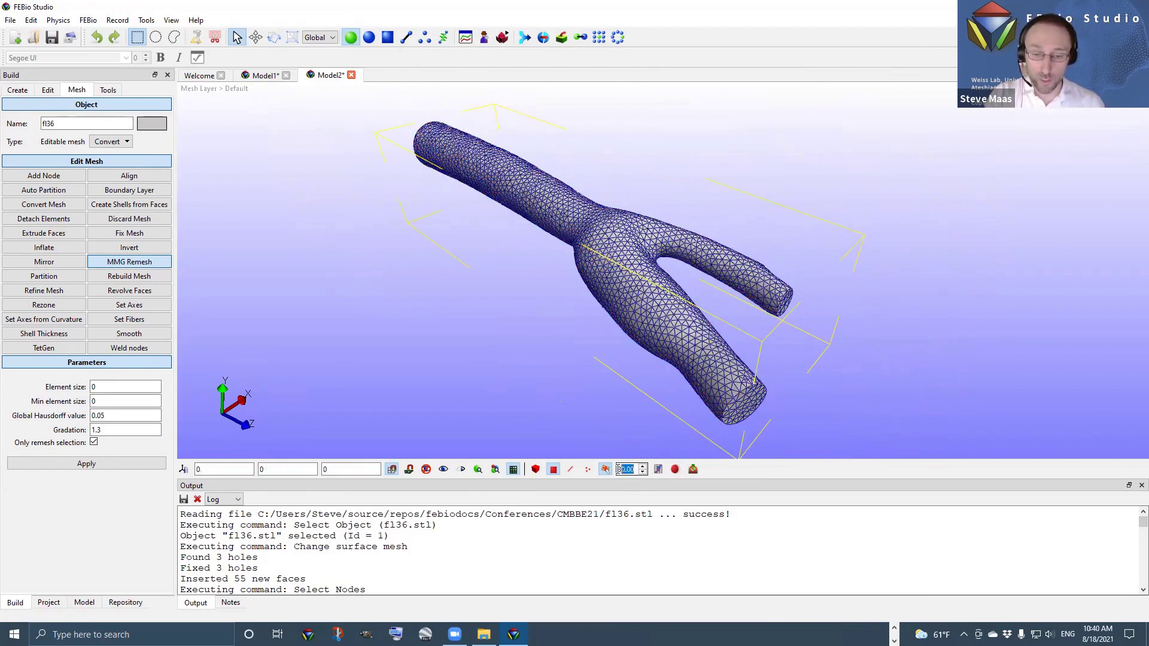
pyautogui.write('18')
pyautogui.press('Return')
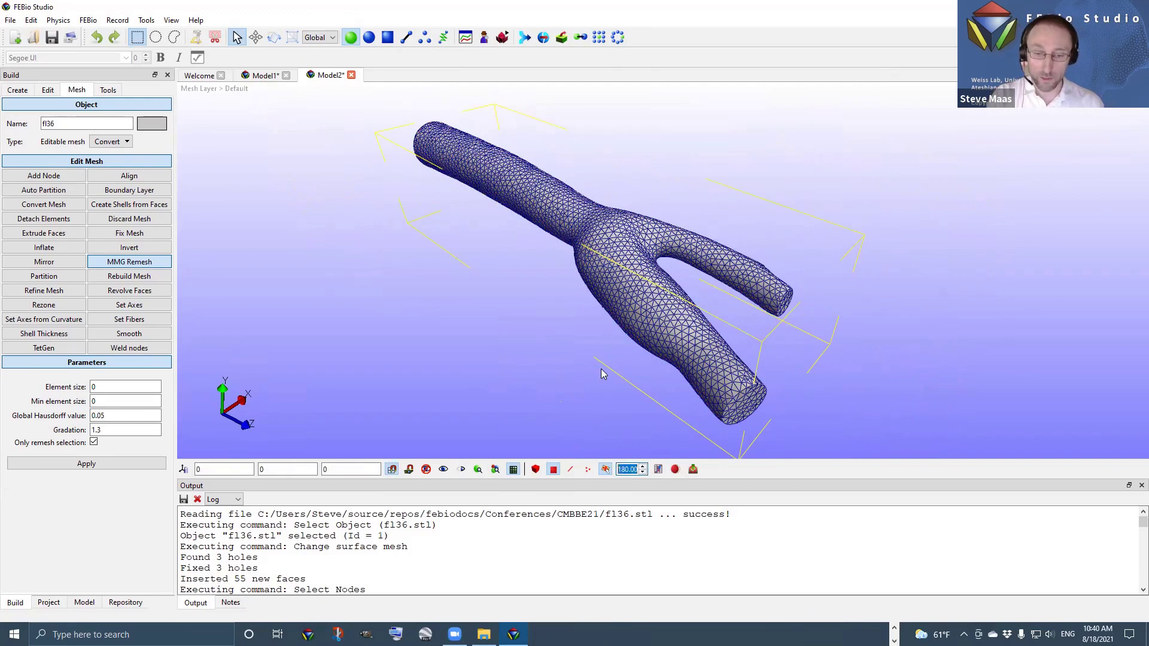
pyautogui.click(597, 228)
pyautogui.moveTo(557, 347); pyautogui.dragTo(557, 294)
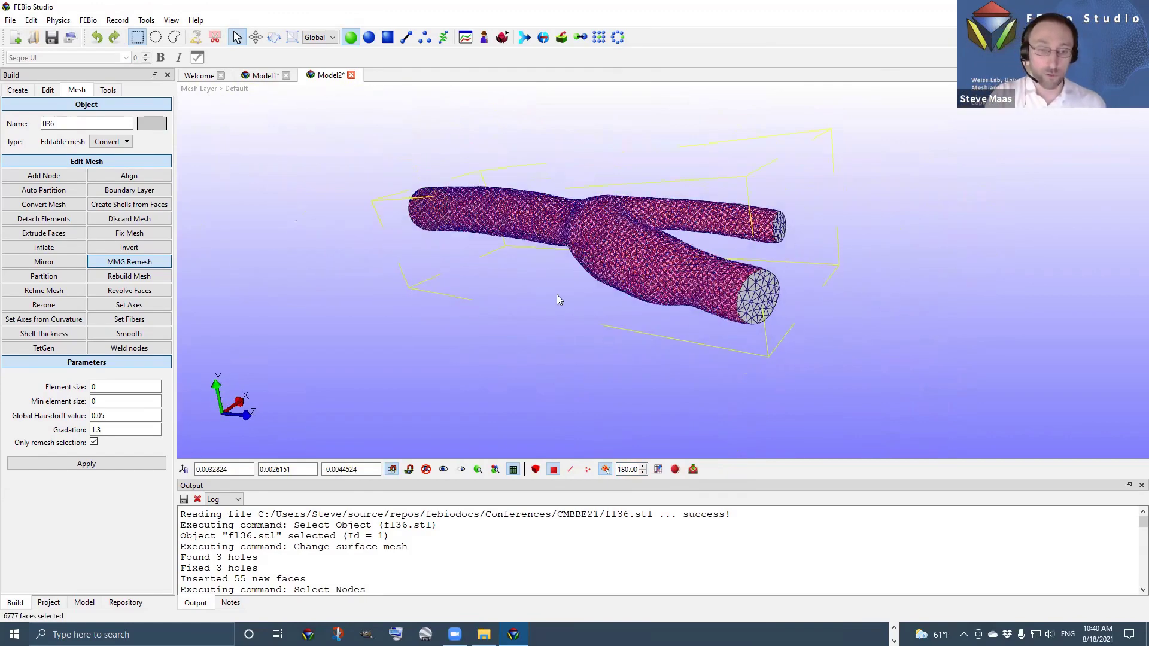
# Run MMG Remesh on the whole fl36 vessel with element size 0.0003, gradation 2 and remeshing not limited to the selection
pyautogui.scroll(2, 557, 295)
pyautogui.doubleClick(120, 387)
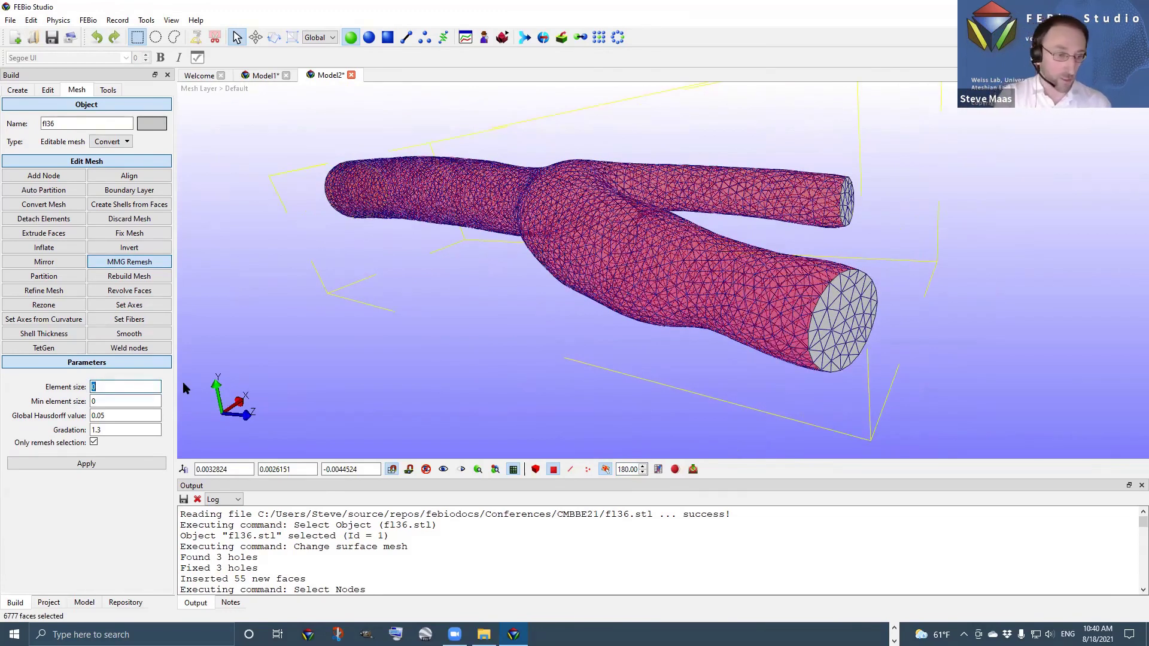
pyautogui.write('0.')
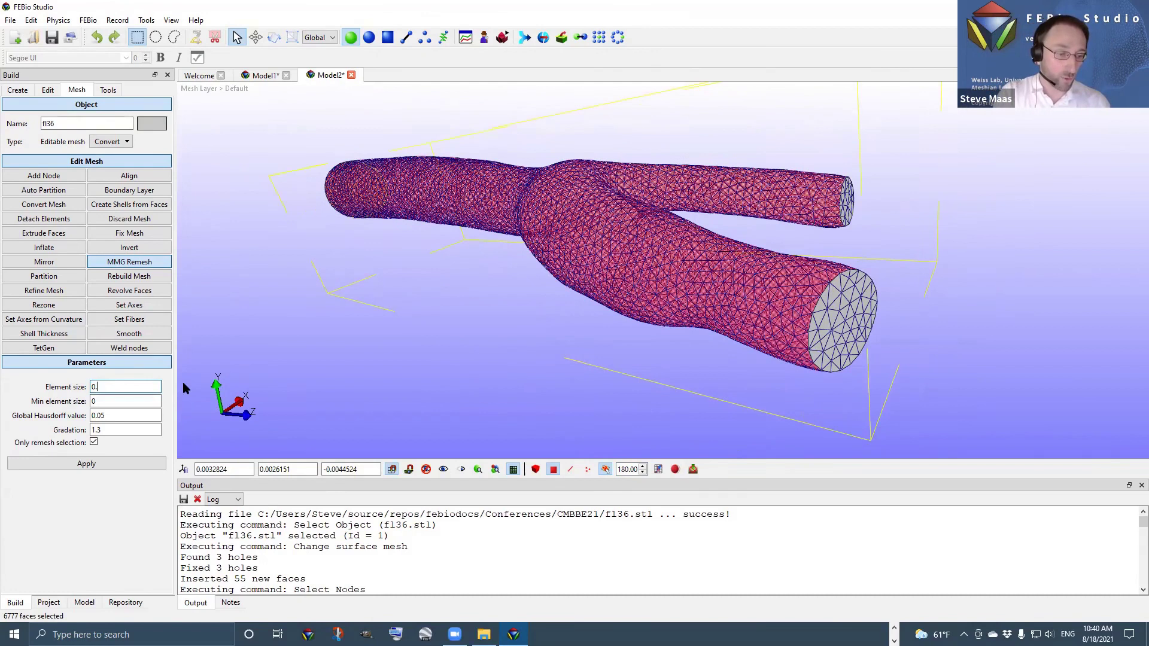
pyautogui.write('0003')
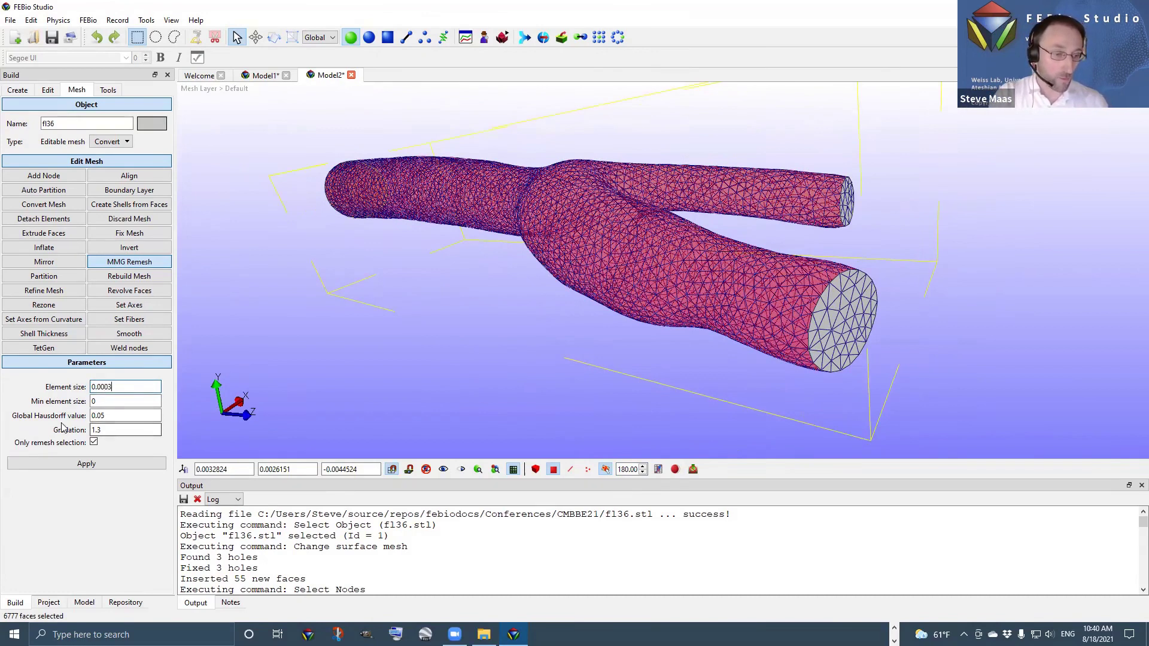
pyautogui.doubleClick(112, 431)
pyautogui.write('2')
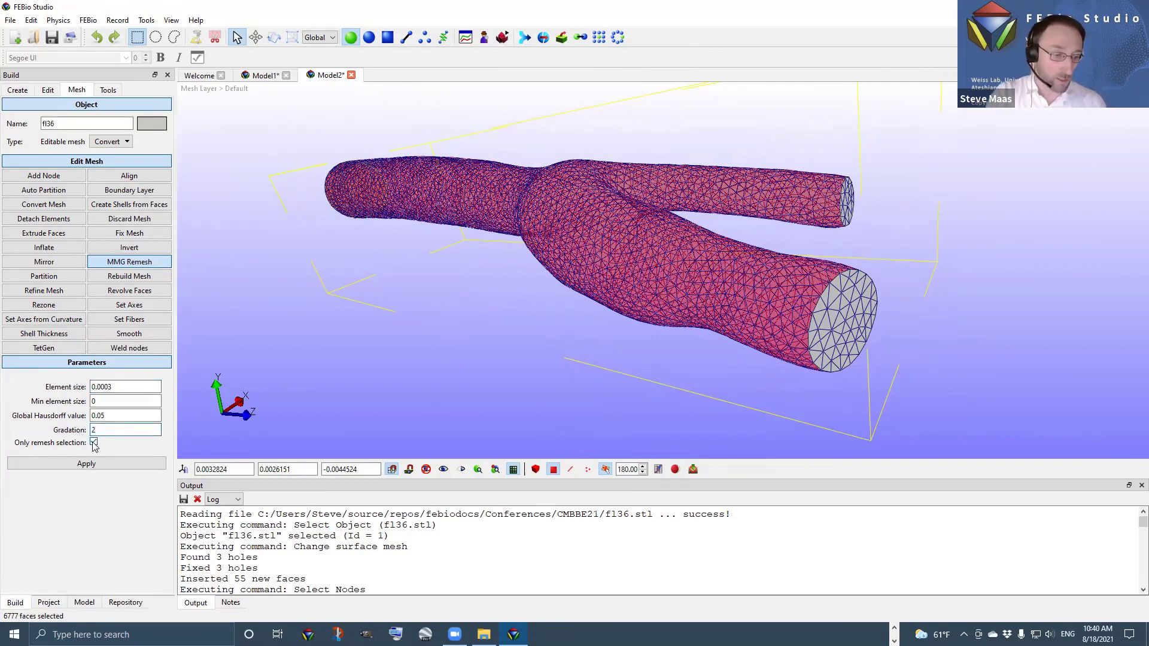
pyautogui.click(93, 443)
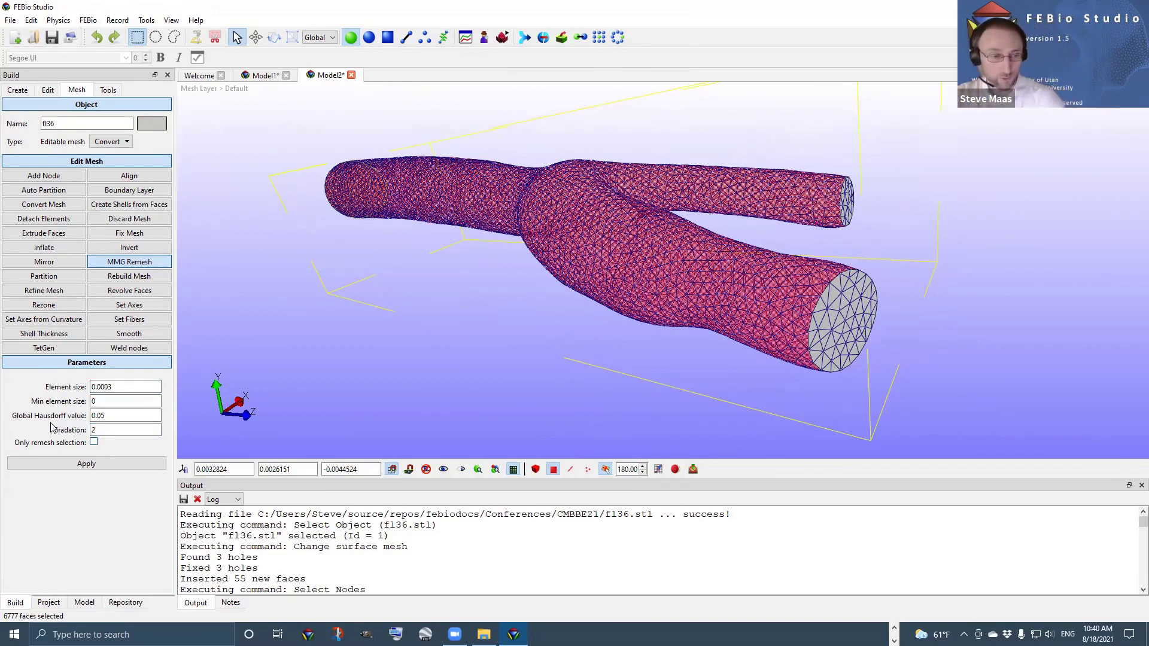
pyautogui.click(66, 466)
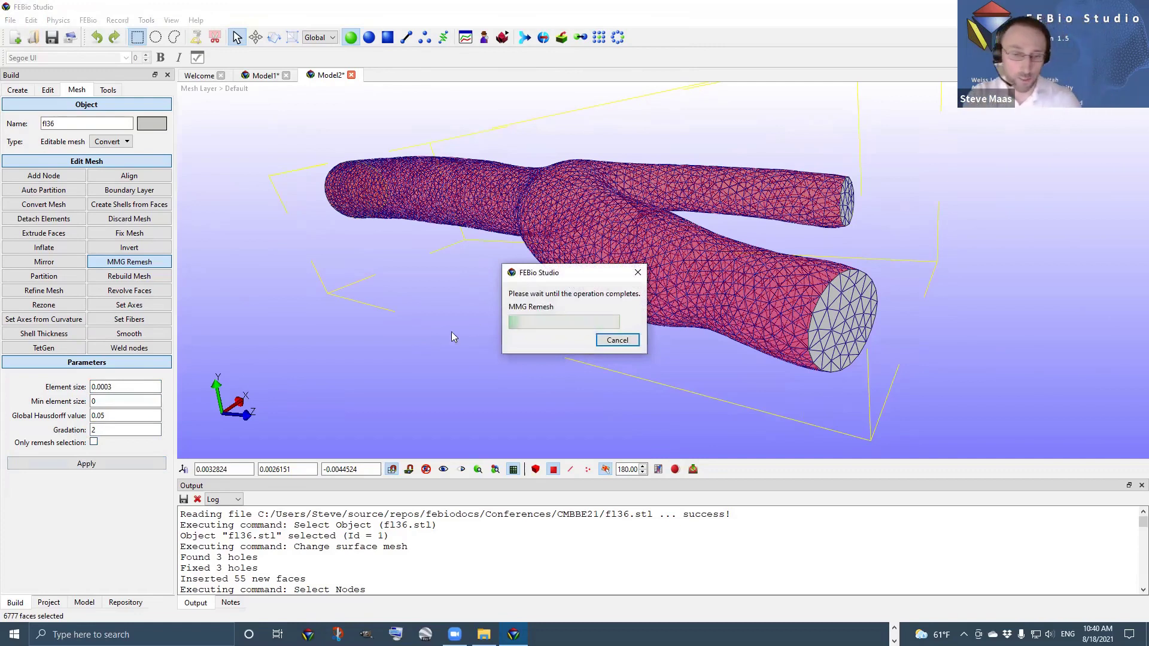
# Inspect the remeshed vessel's surface and its interior with an X-normal plane cut at offset -0.06 that hides elements, and undo the remesh
pyautogui.moveTo(569, 286); pyautogui.dragTo(396, 332)
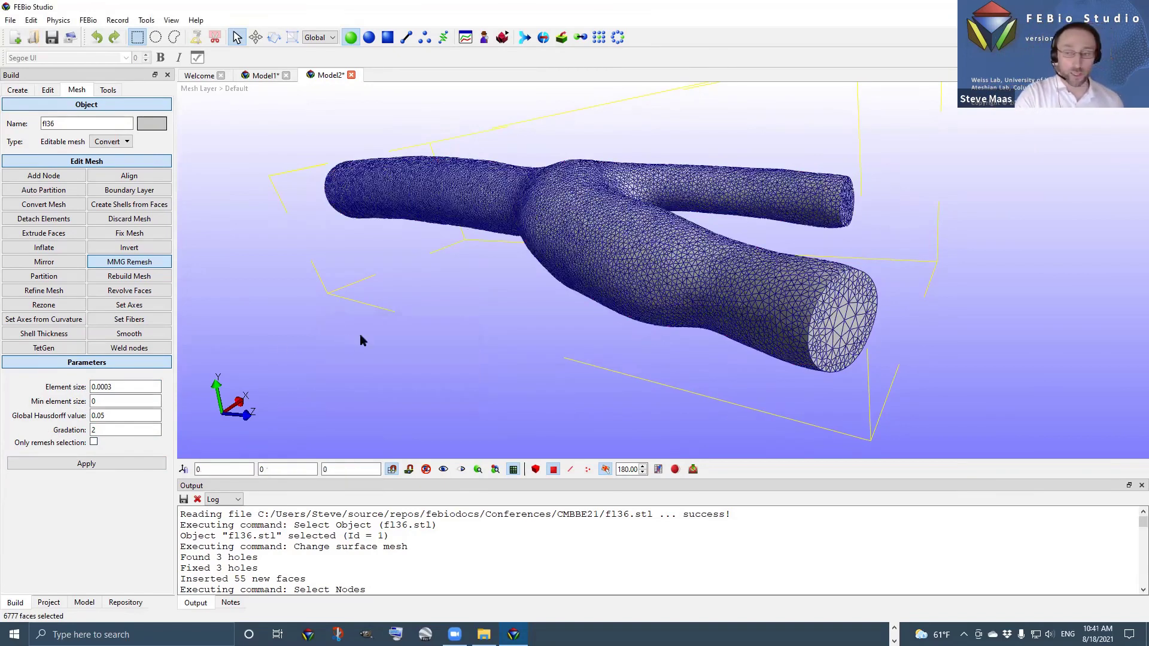
pyautogui.moveTo(459, 320); pyautogui.dragTo(452, 320)
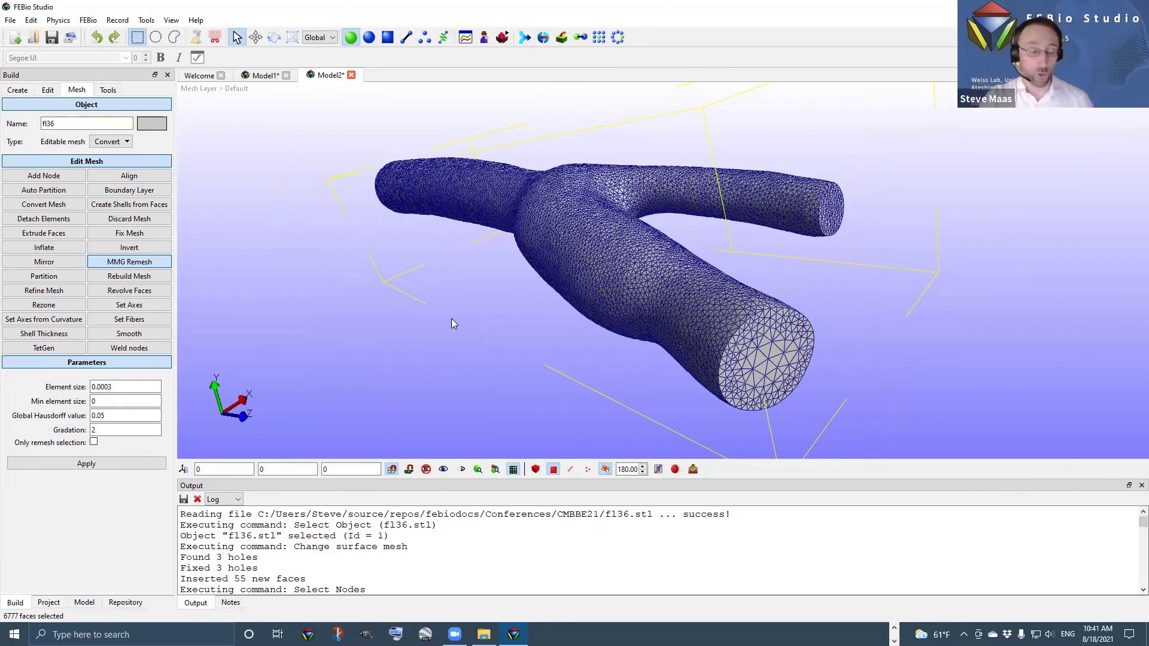
pyautogui.moveTo(557, 286); pyautogui.dragTo(620, 249)
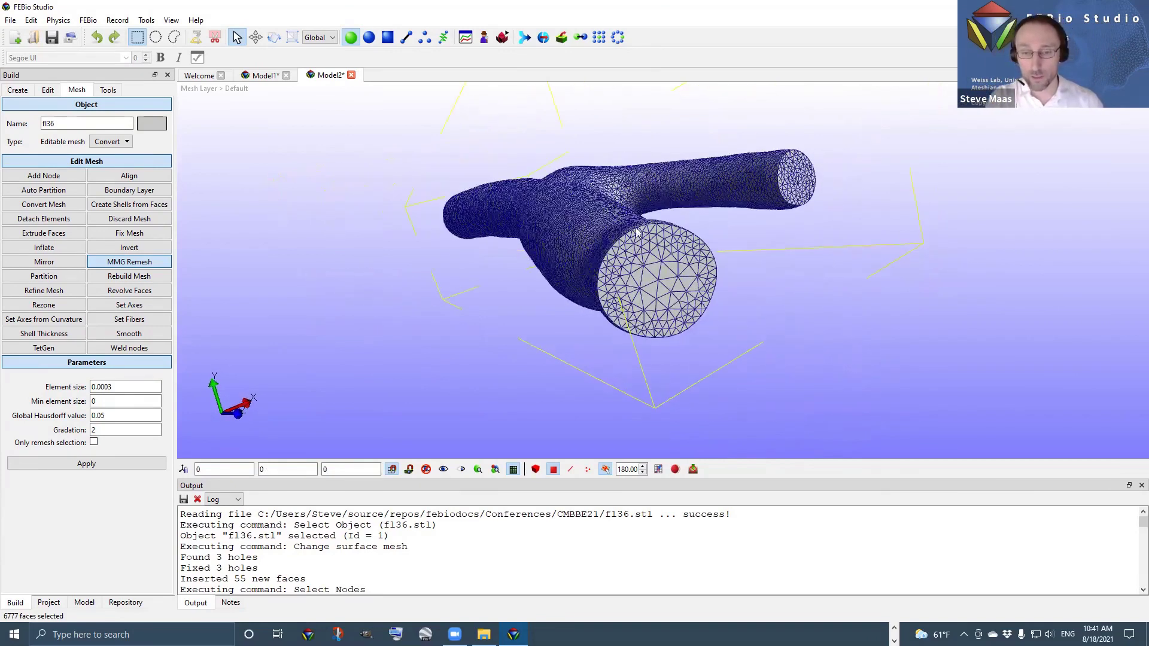
pyautogui.moveTo(668, 275); pyautogui.dragTo(693, 267)
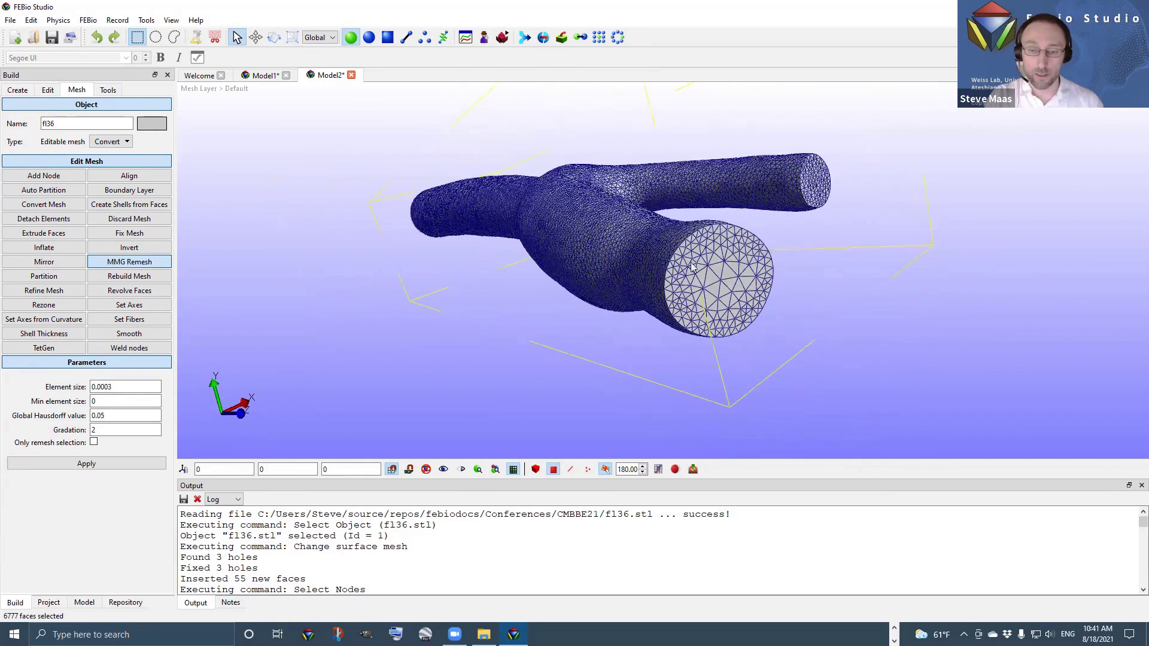
pyautogui.scroll(-3, 710, 275)
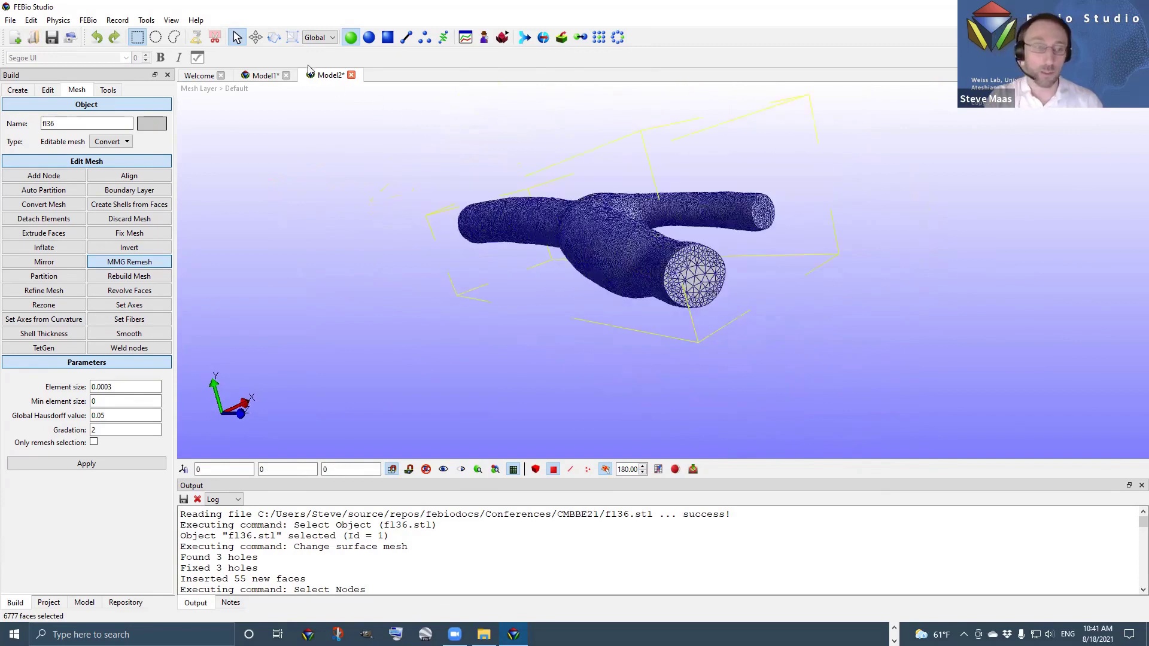
pyautogui.click(215, 39)
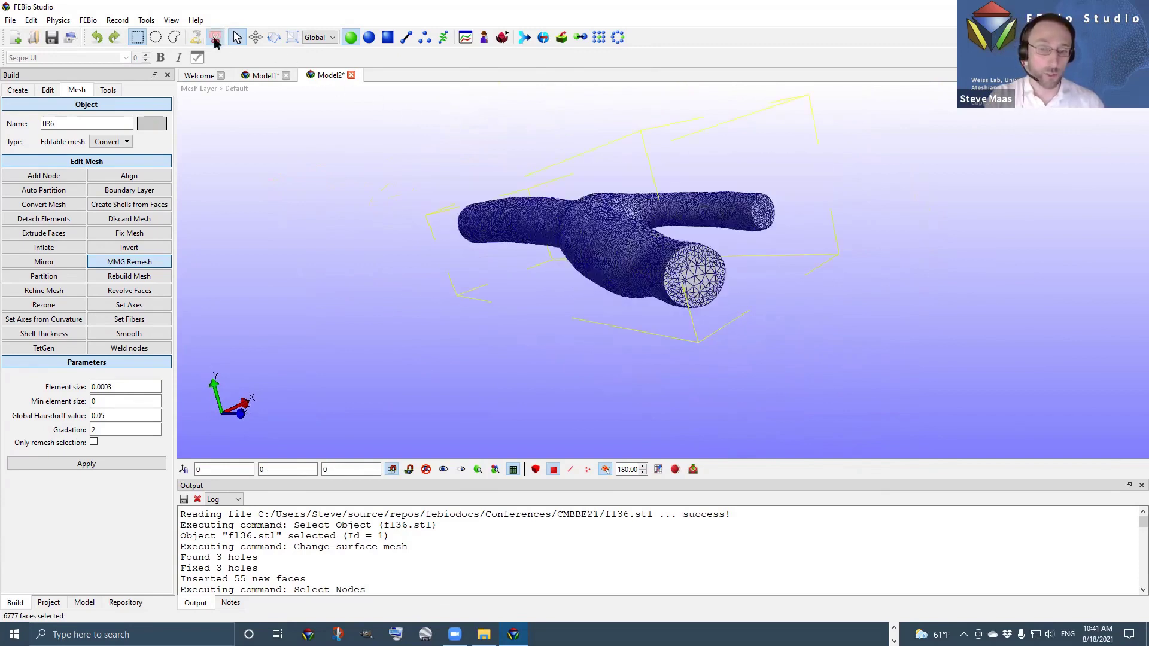
pyautogui.moveTo(574, 240); pyautogui.dragTo(363, 240)
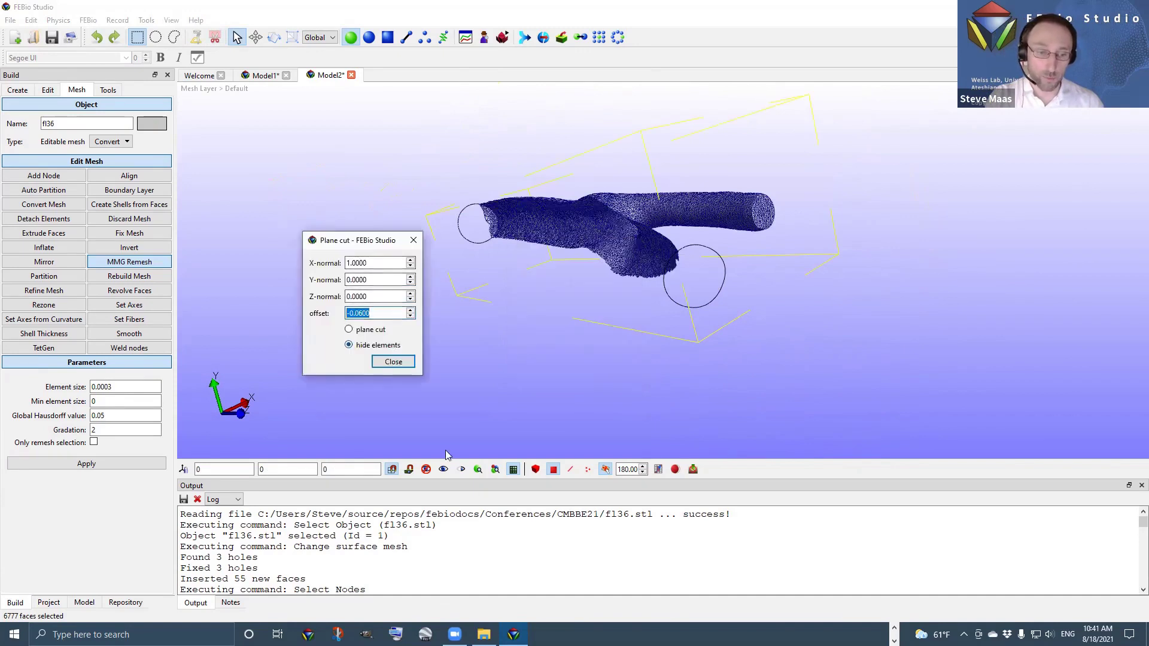
pyautogui.moveTo(522, 383); pyautogui.dragTo(539, 254, button='middle')
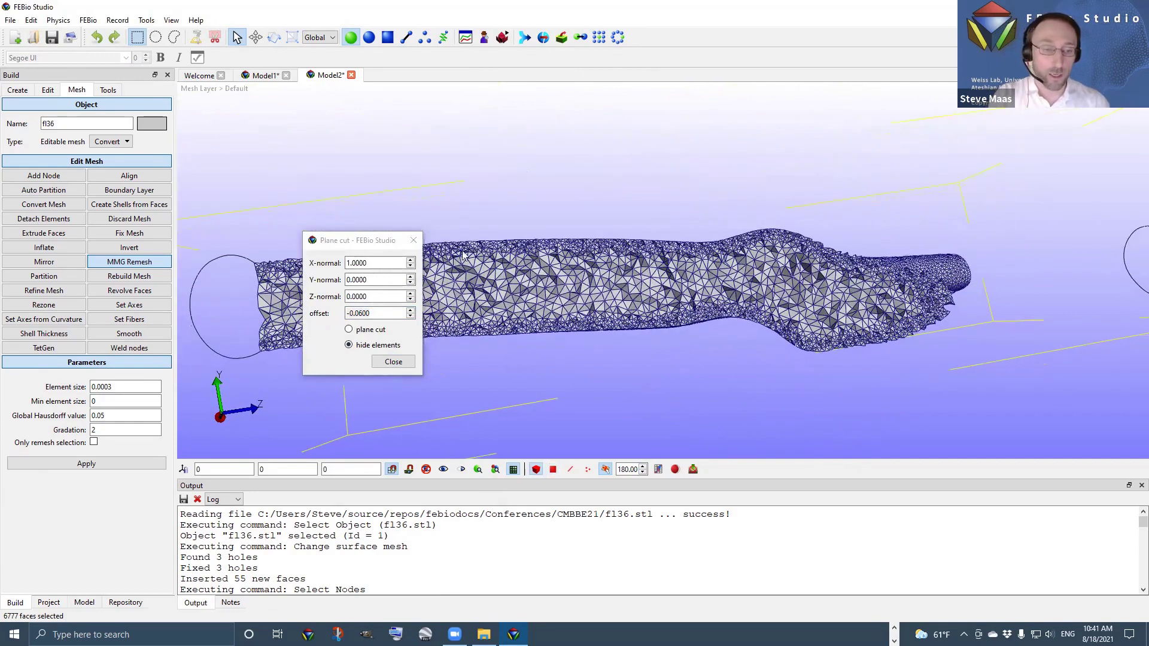
pyautogui.click(413, 242)
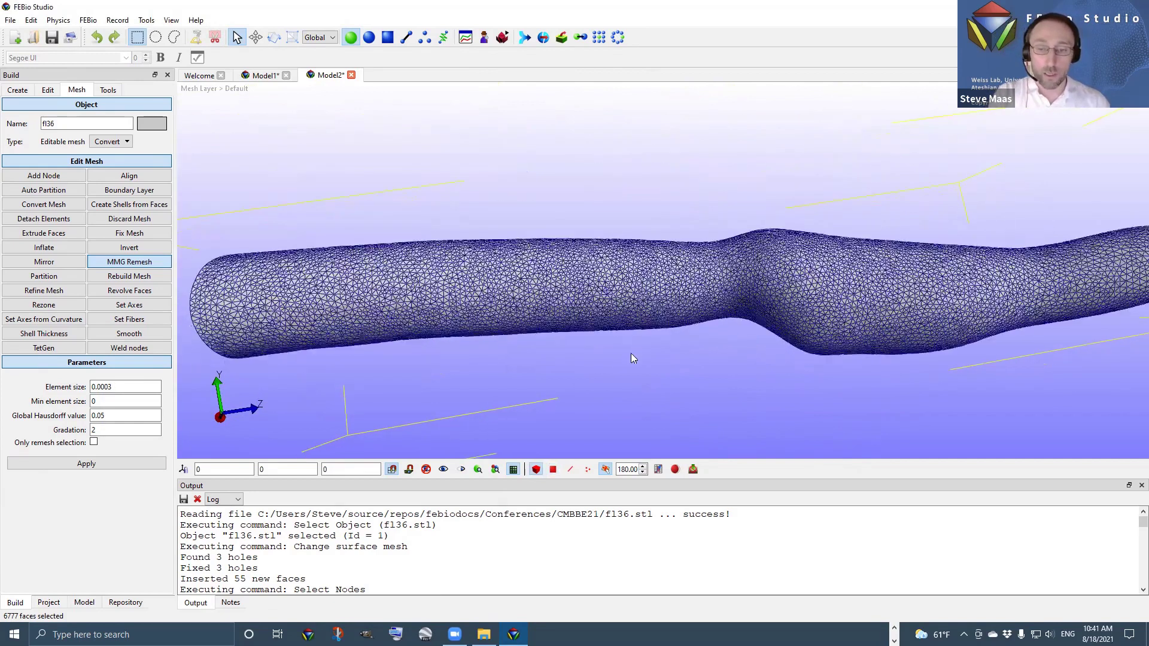
pyautogui.moveTo(607, 359); pyautogui.dragTo(763, 352, button='middle')
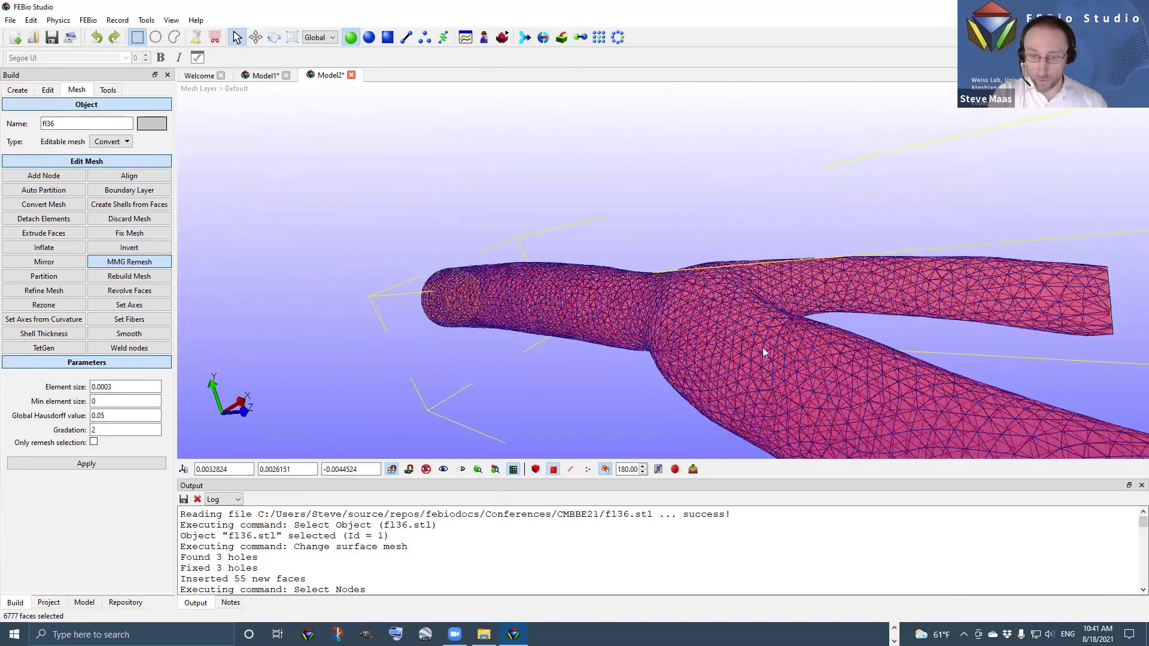
pyautogui.moveTo(681, 300); pyautogui.dragTo(359, 302, button='middle')
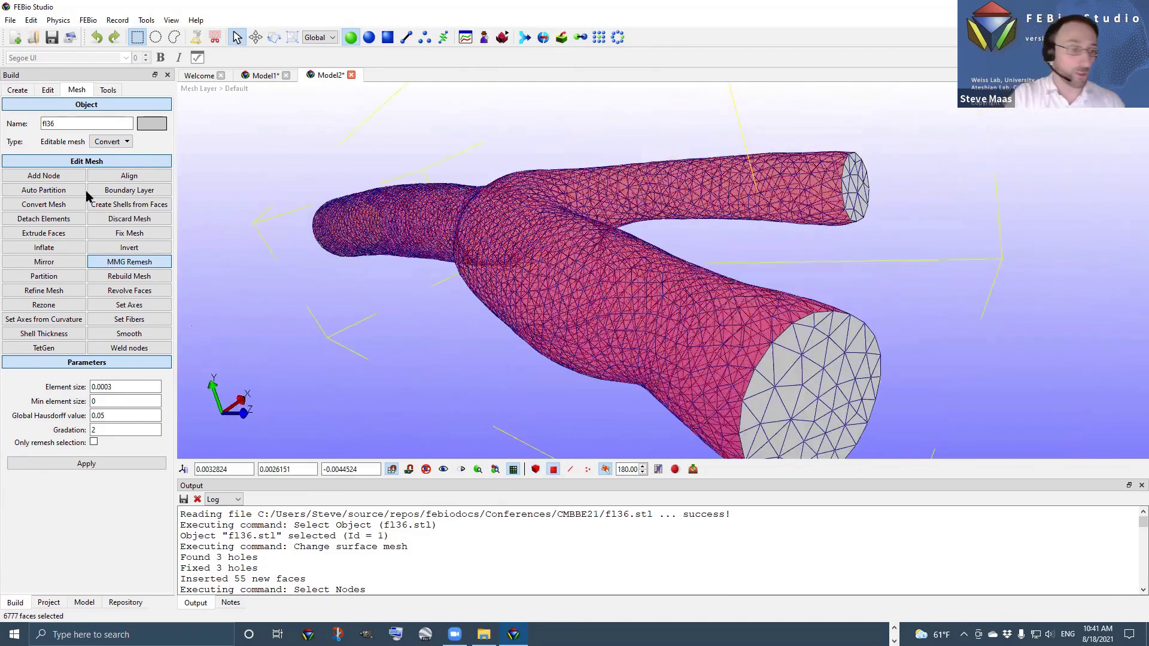
# Add a boundary layer along the selected vessel wall with bias 1.5 and 5 segments, and check it on the end caps
pyautogui.click(128, 196)
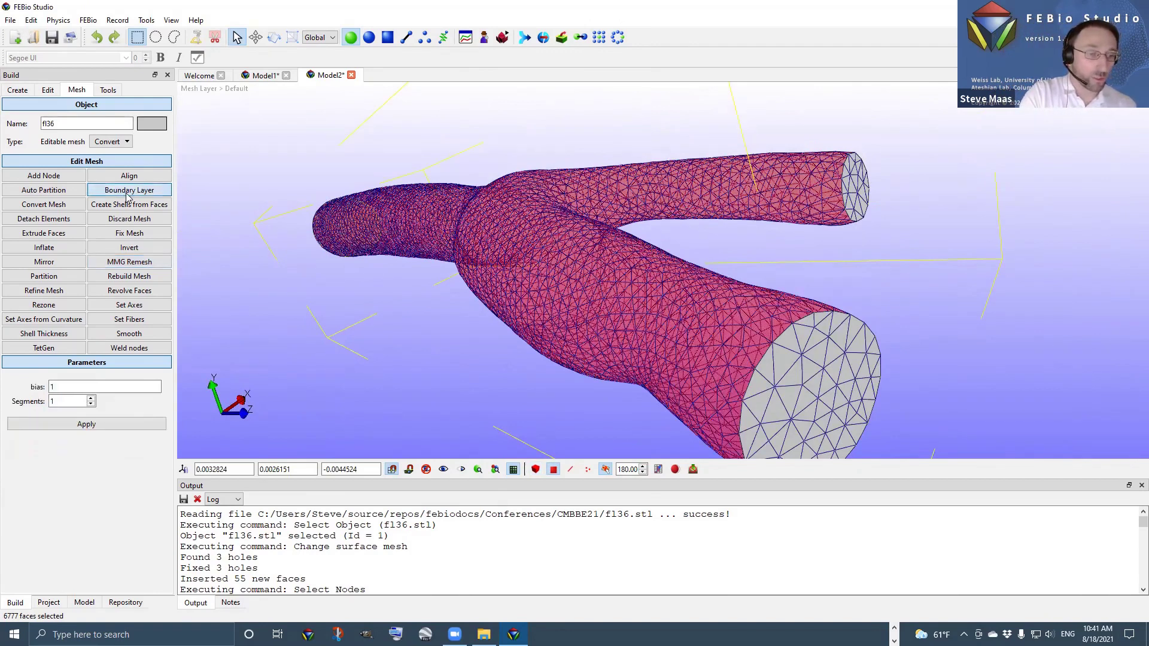
pyautogui.moveTo(559, 324); pyautogui.dragTo(557, 323, button='middle')
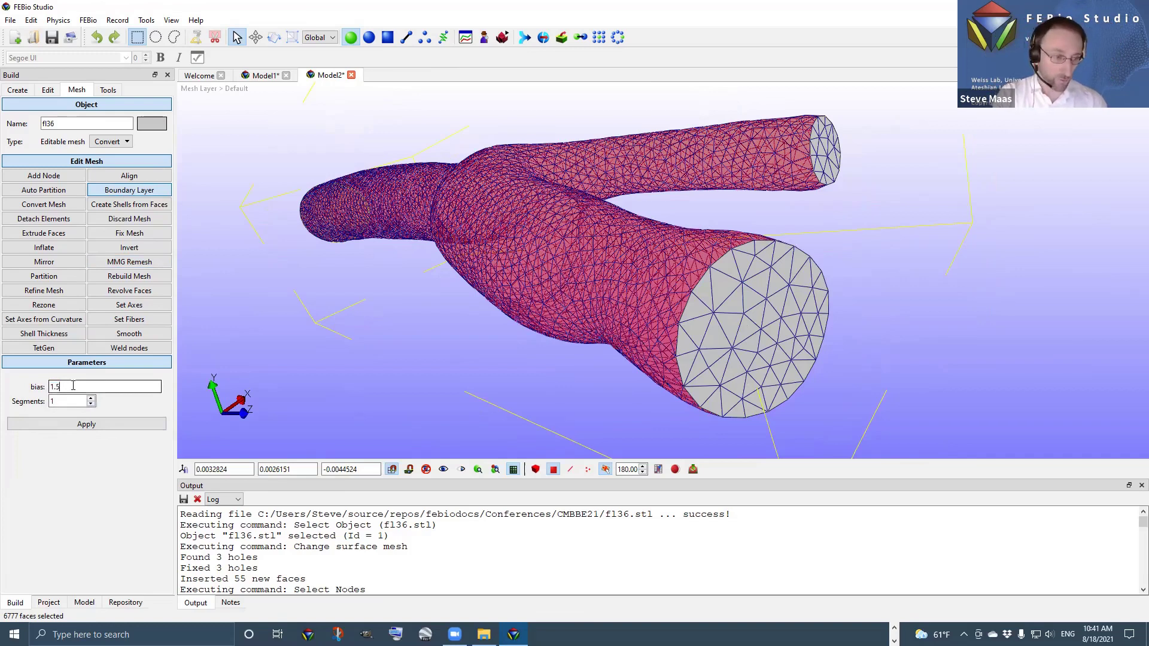
pyautogui.click(107, 426)
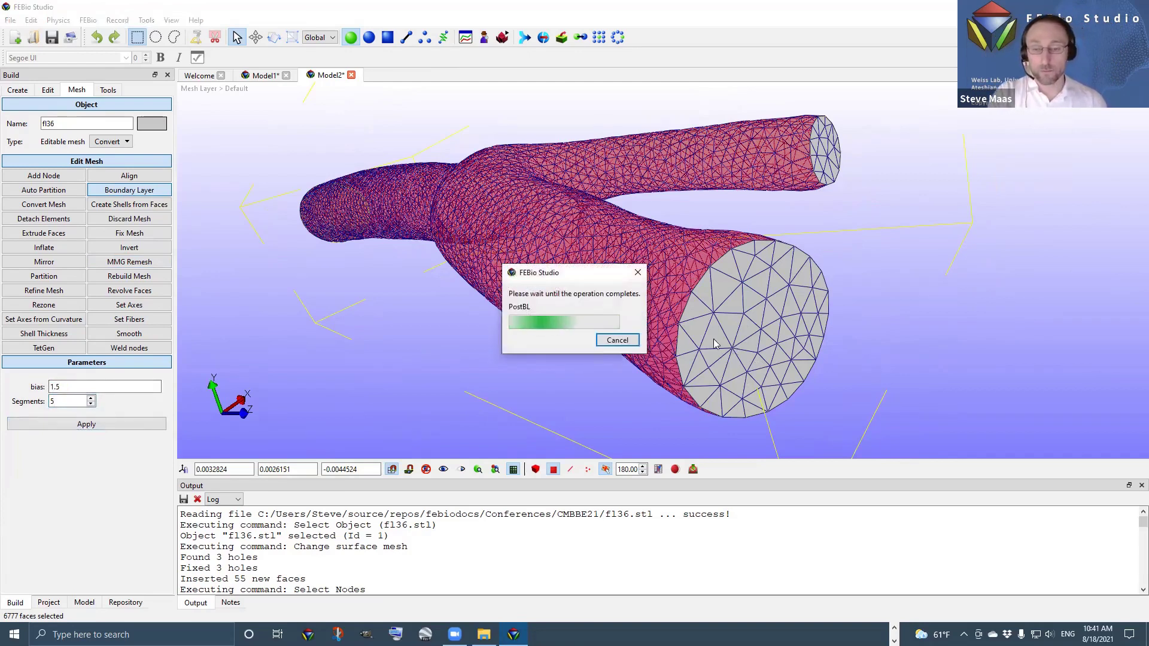
pyautogui.moveTo(681, 341); pyautogui.dragTo(497, 222)
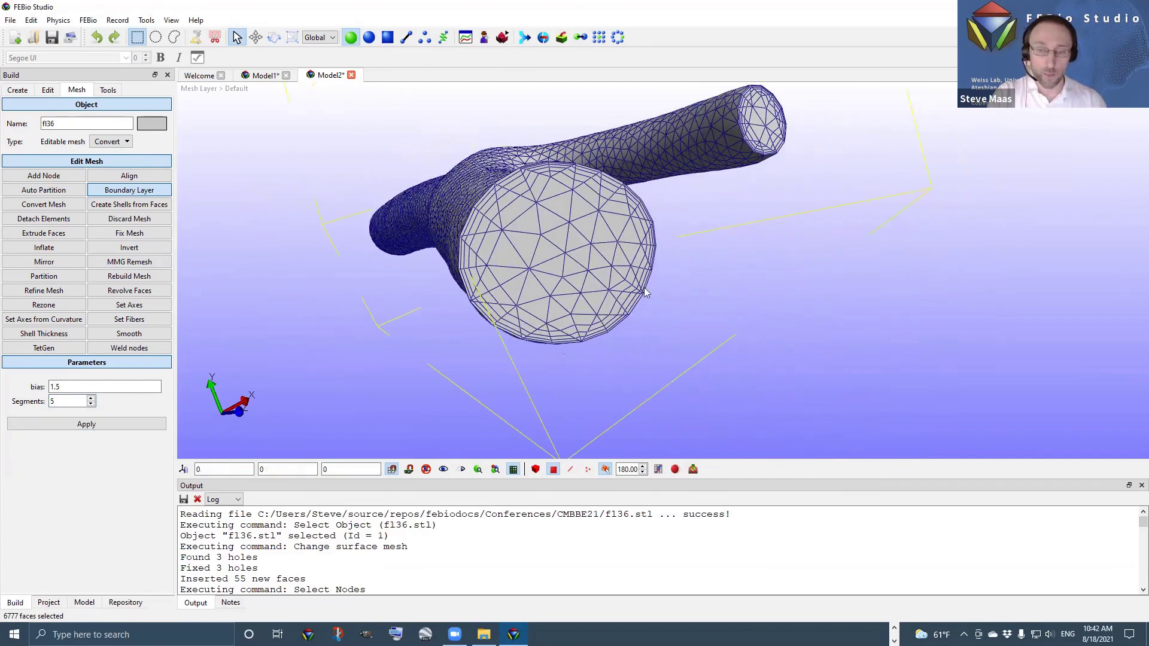
pyautogui.moveTo(651, 280)
pyautogui.mouseDown()
pyautogui.moveTo(630, 286)
pyautogui.moveTo(633, 267)
pyautogui.moveTo(611, 302)
pyautogui.moveTo(644, 310)
pyautogui.moveTo(634, 291)
pyautogui.mouseUp()
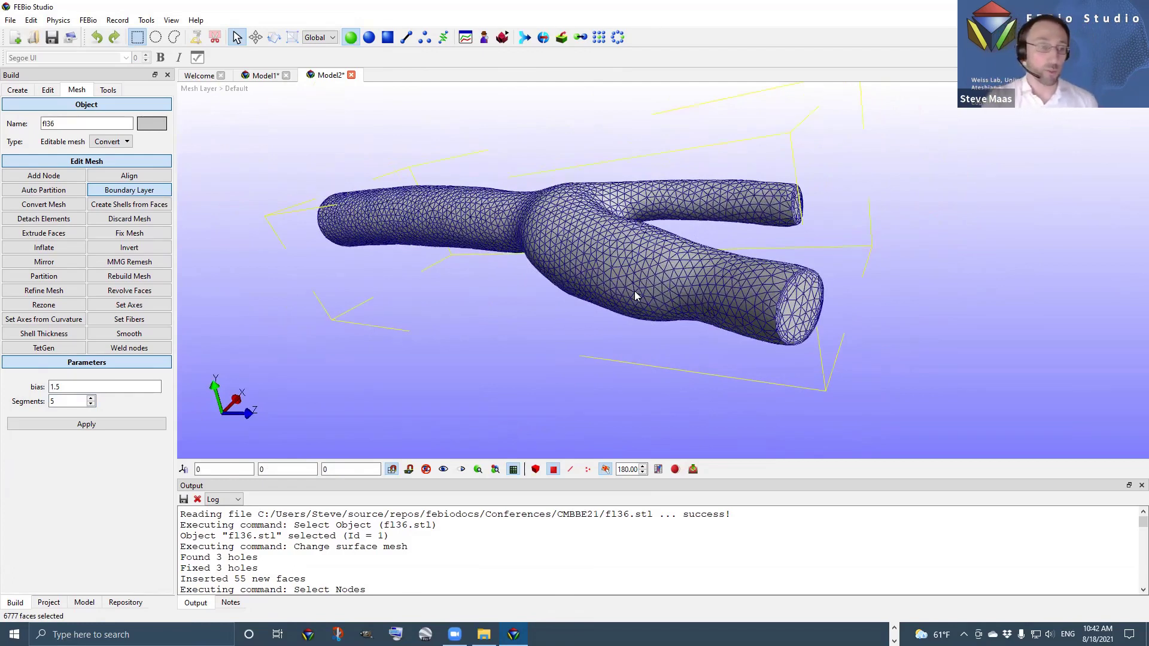
# Create a new Structural Mechanics model from the Welcome page
pyautogui.click(206, 81)
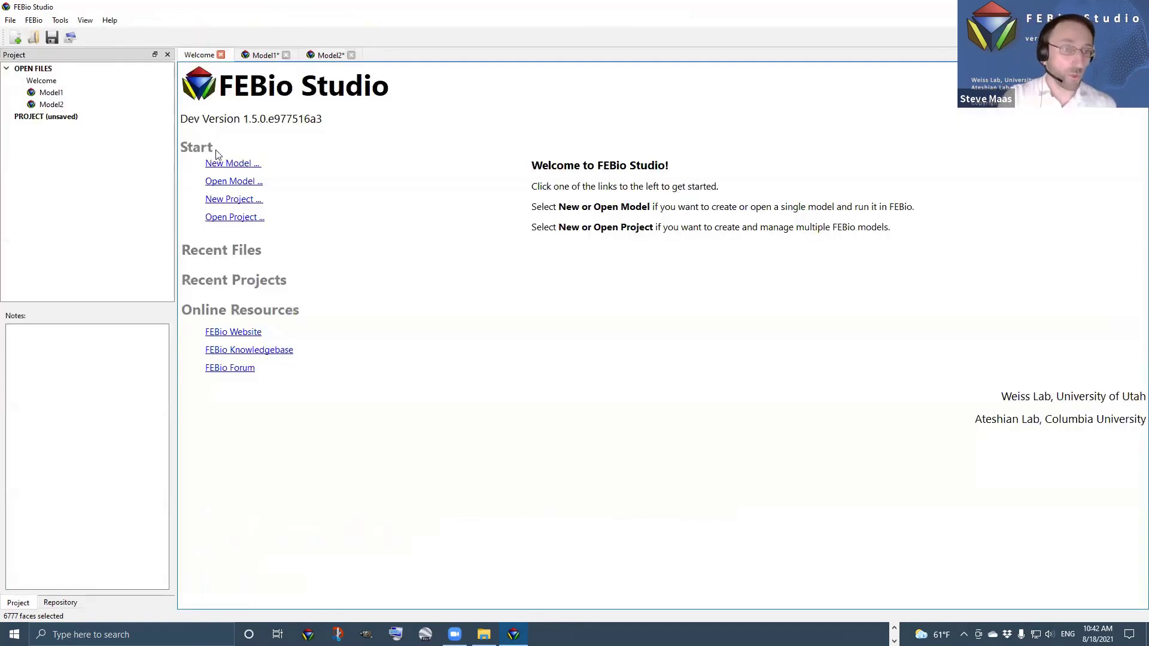
pyautogui.click(228, 163)
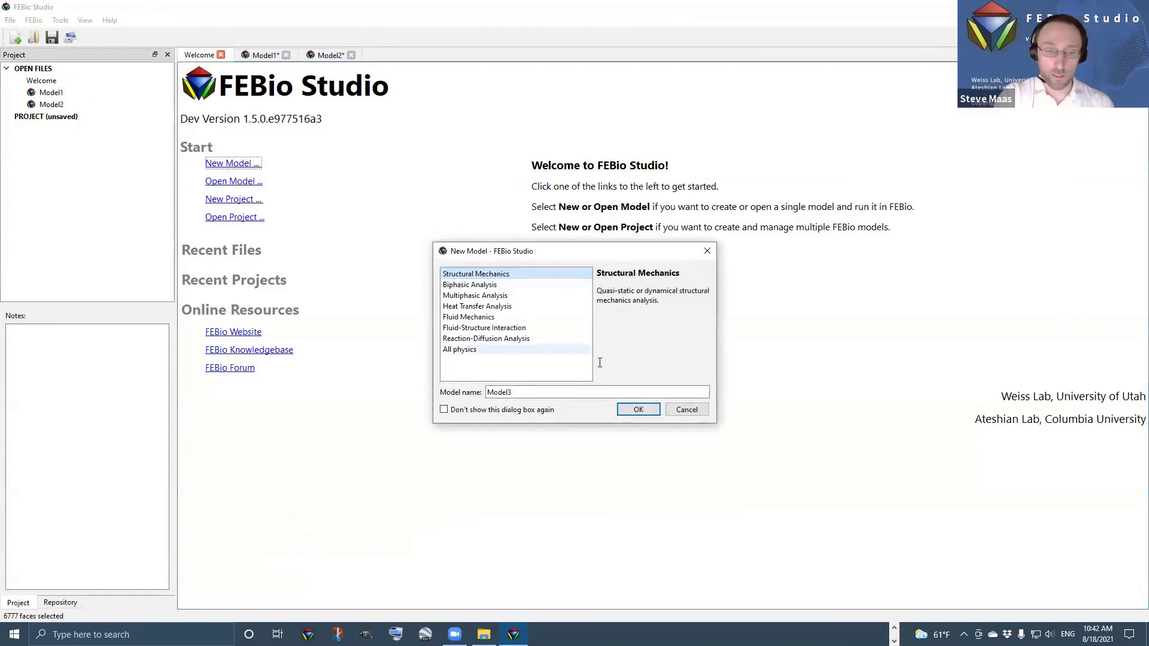
pyautogui.click(638, 409)
# Import the STEP geometry HoleInPlate.step from the CMBBE21 folder into the new model, filtering the files to the STEP format
pyautogui.click(7, 21)
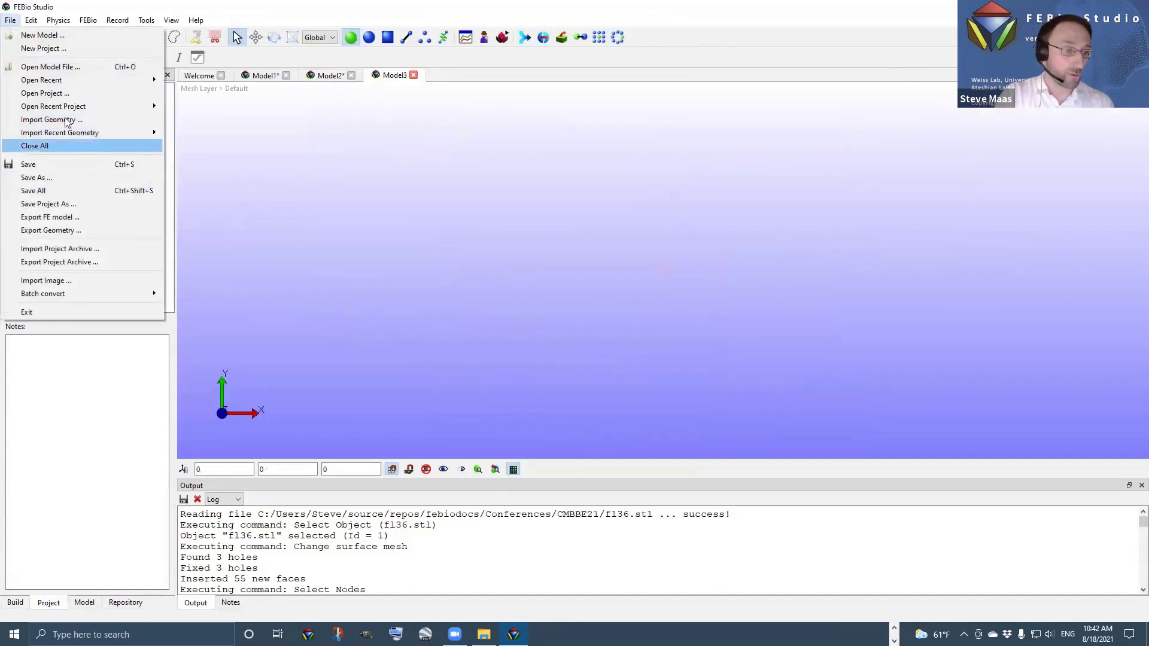
pyautogui.click(600, 215)
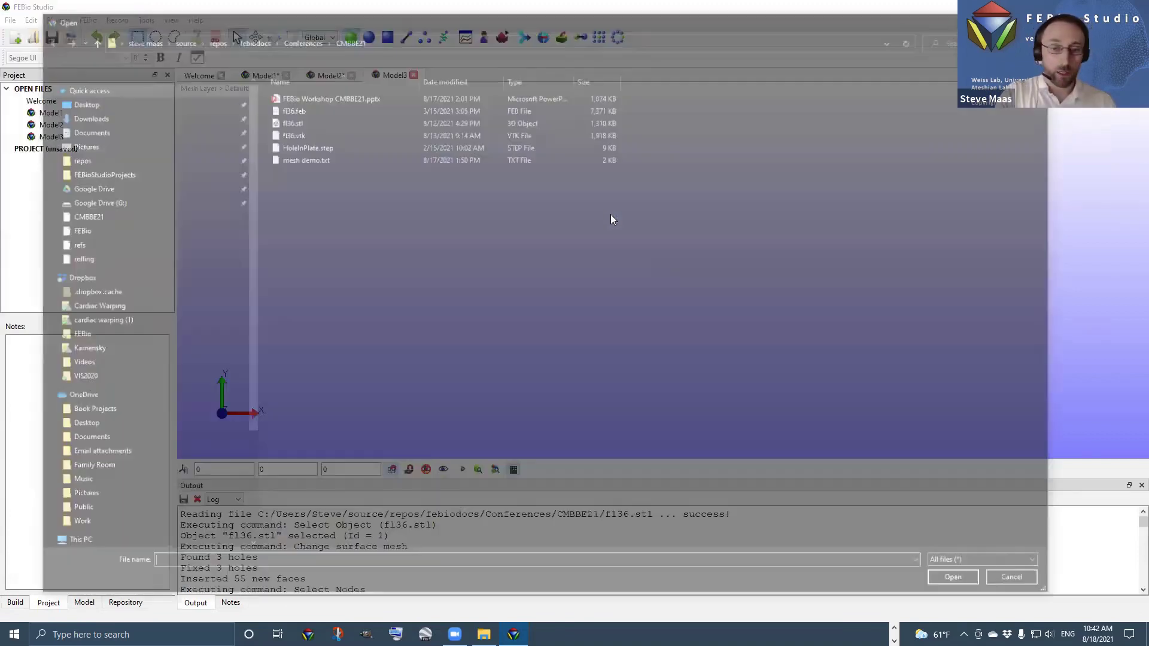
pyautogui.click(976, 565)
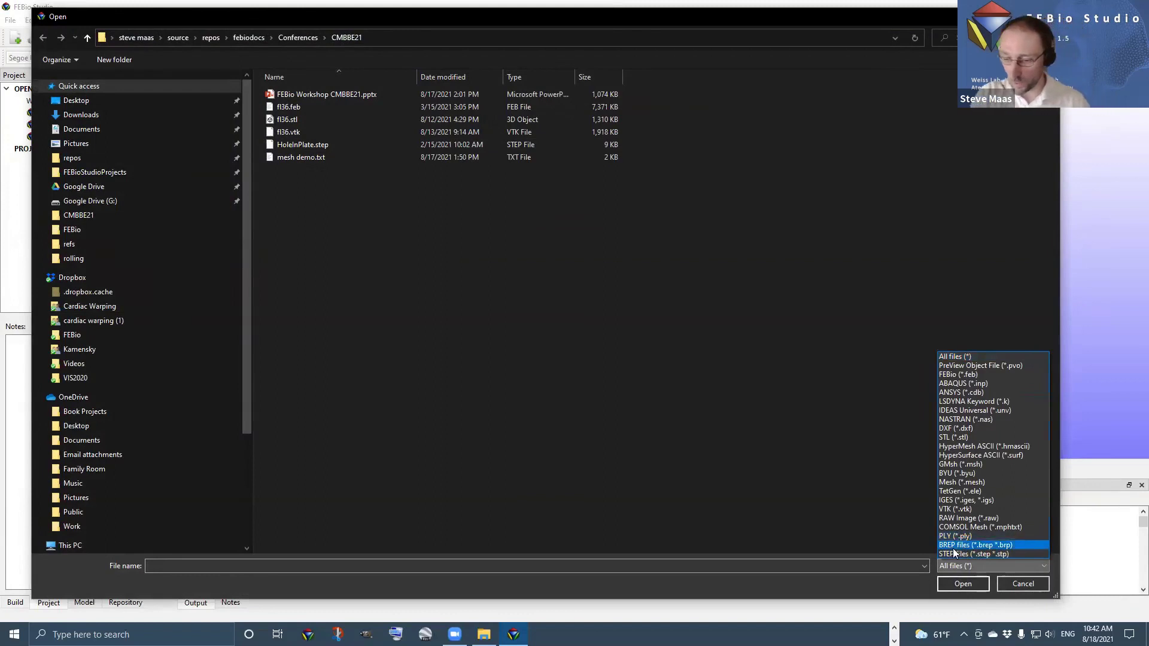
pyautogui.click(963, 554)
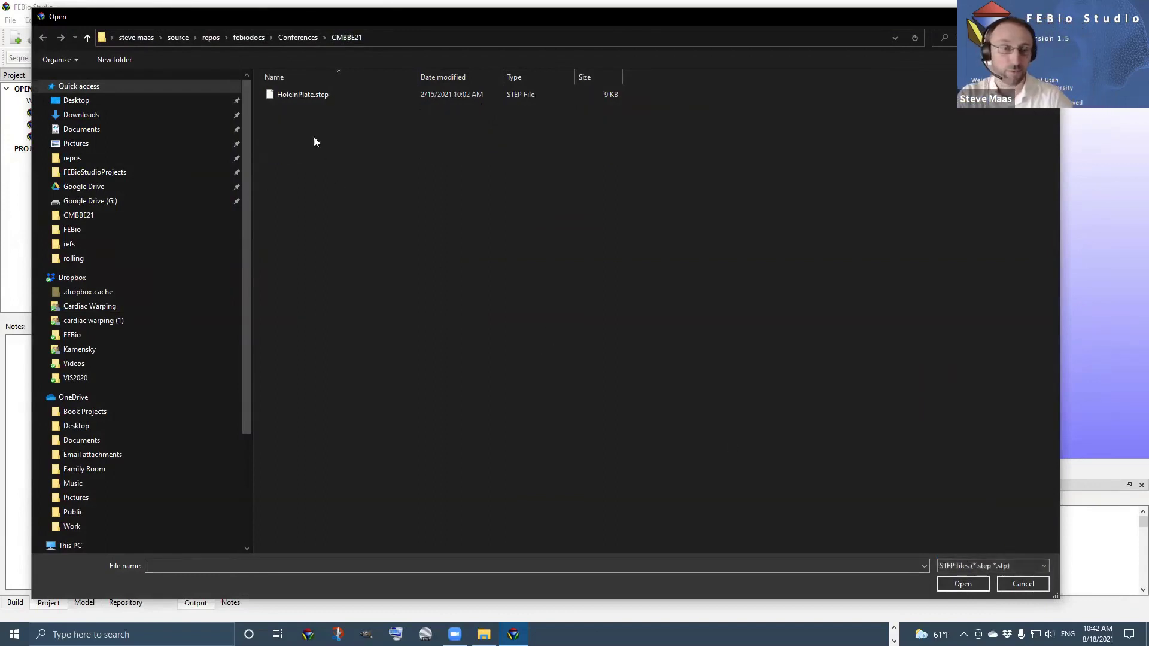
pyautogui.click(331, 98)
pyautogui.click(963, 583)
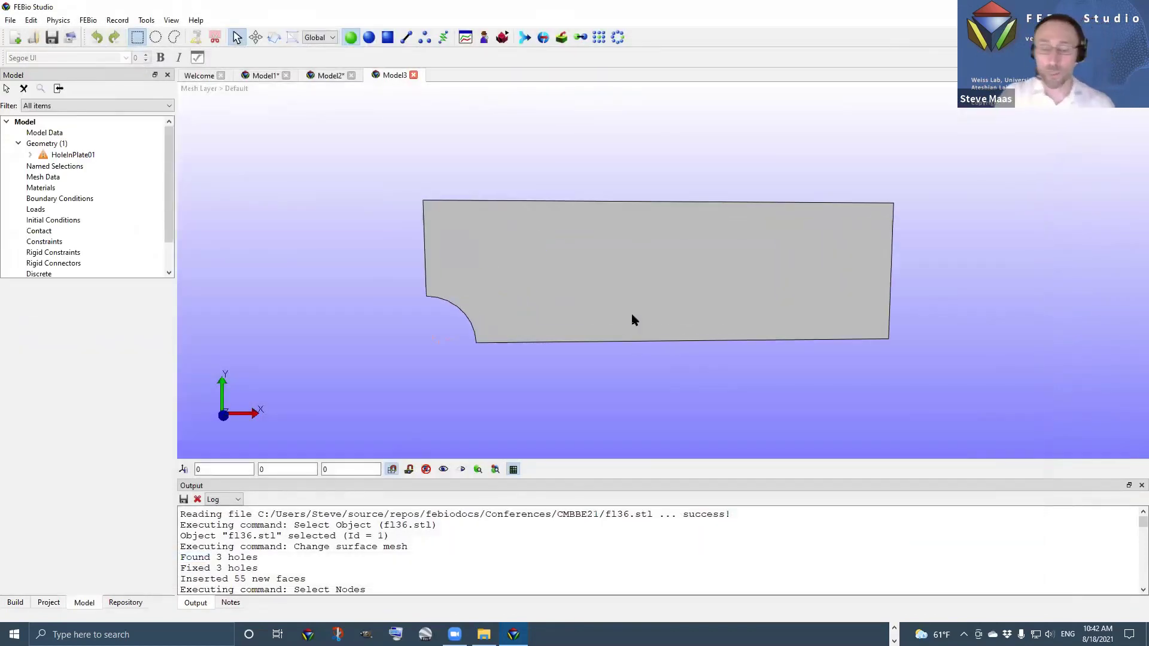
pyautogui.moveTo(596, 341); pyautogui.dragTo(583, 314)
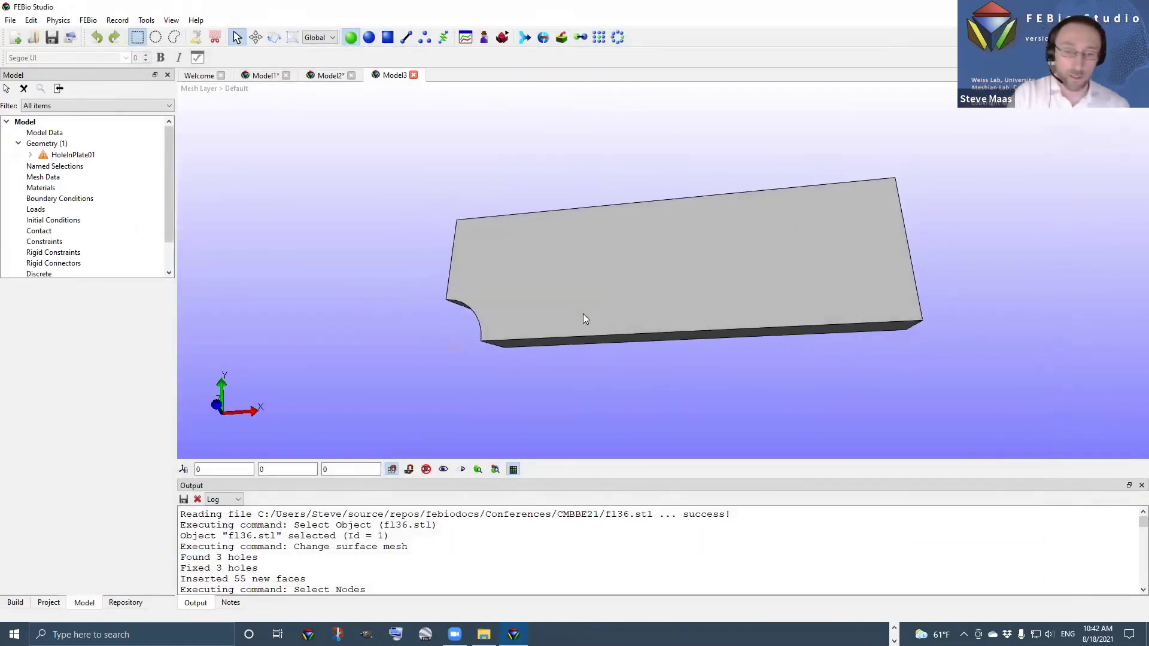
# Select the imported plate and generate its mesh with the default parameters at Moderate granularity
pyautogui.click(16, 602)
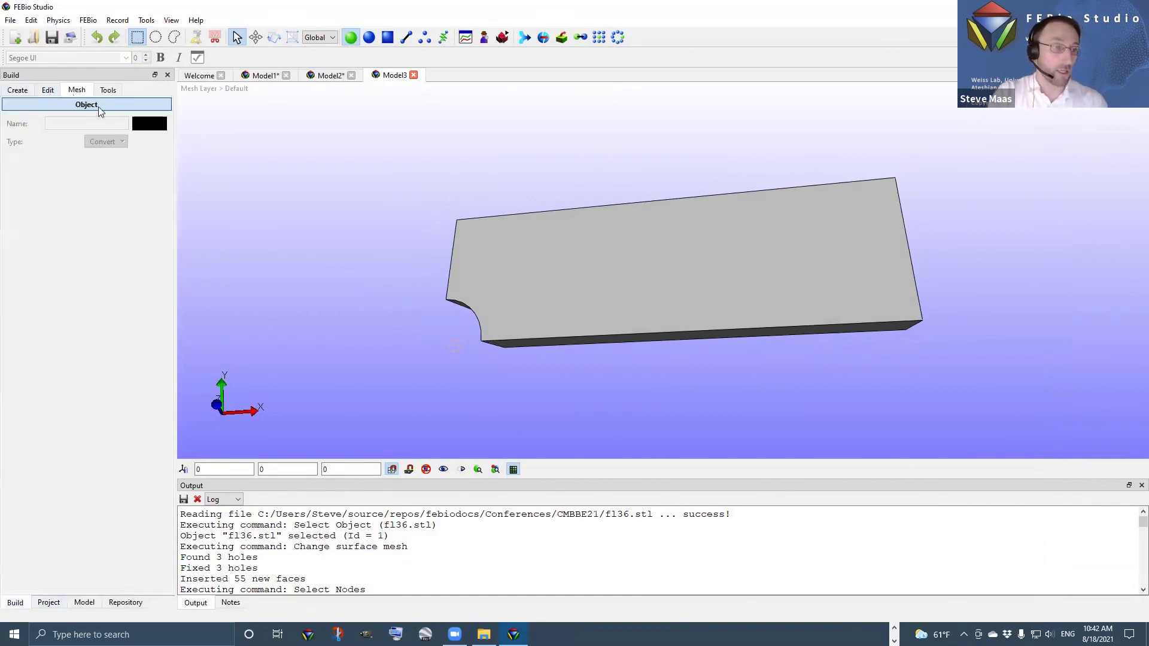
pyautogui.click(523, 269)
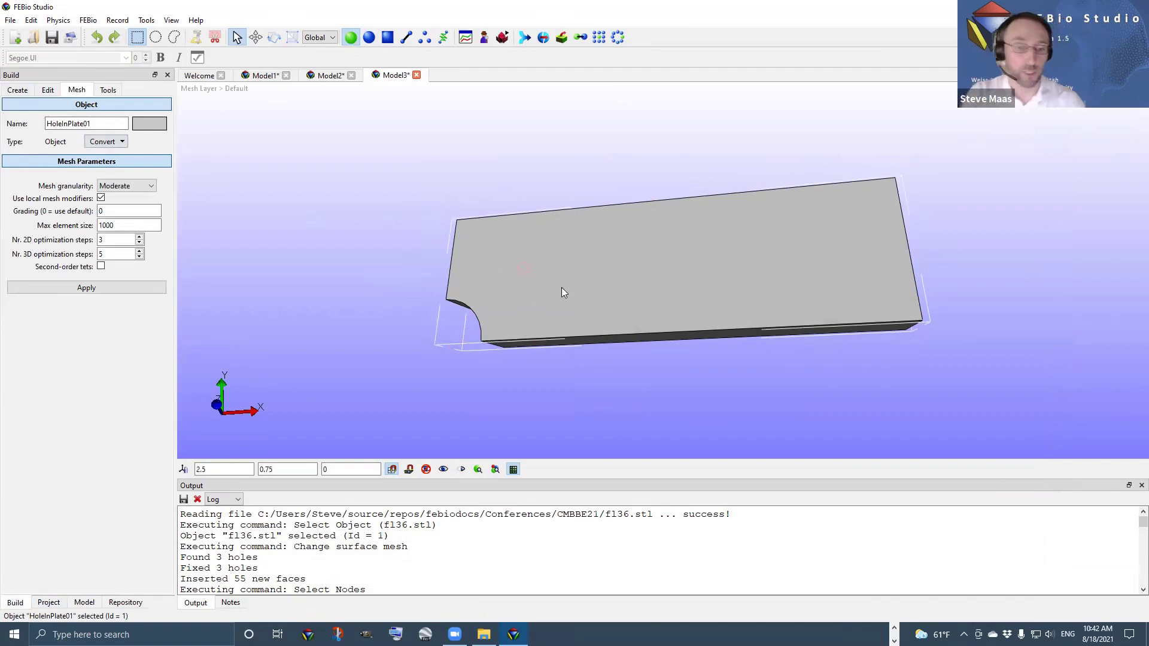
pyautogui.moveTo(562, 293); pyautogui.dragTo(556, 267, button='middle')
pyautogui.moveTo(509, 260); pyautogui.dragTo(507, 237)
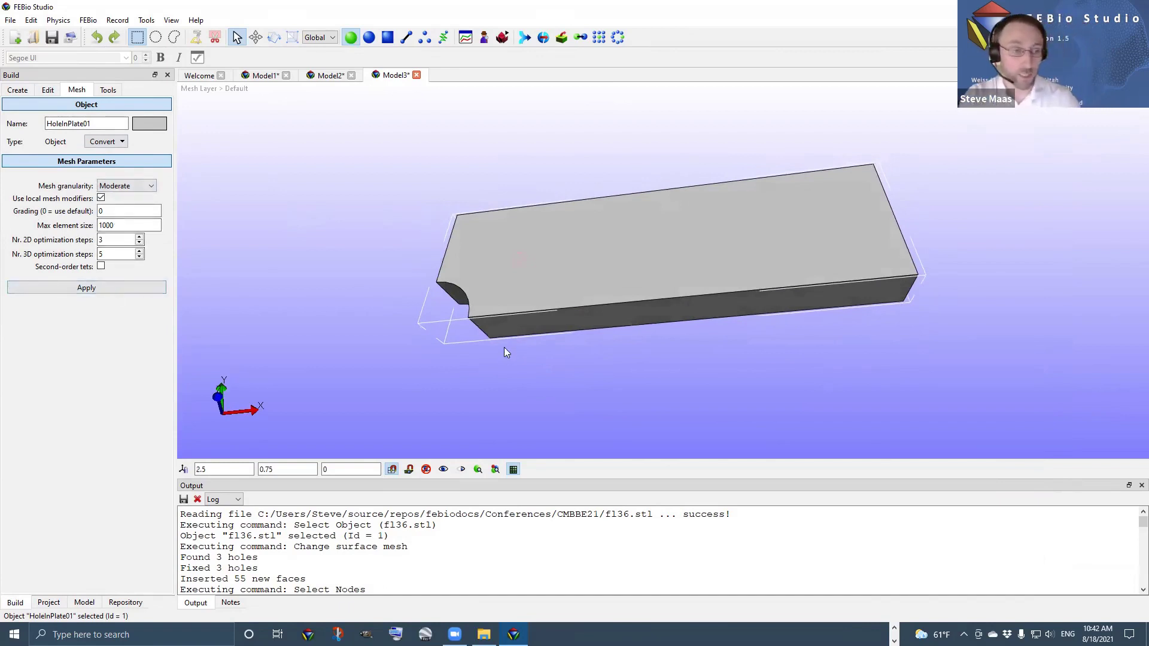
pyautogui.moveTo(559, 333)
pyautogui.mouseDown(button='middle')
pyautogui.moveTo(583, 336)
pyautogui.moveTo(559, 324)
pyautogui.mouseUp(button='middle')
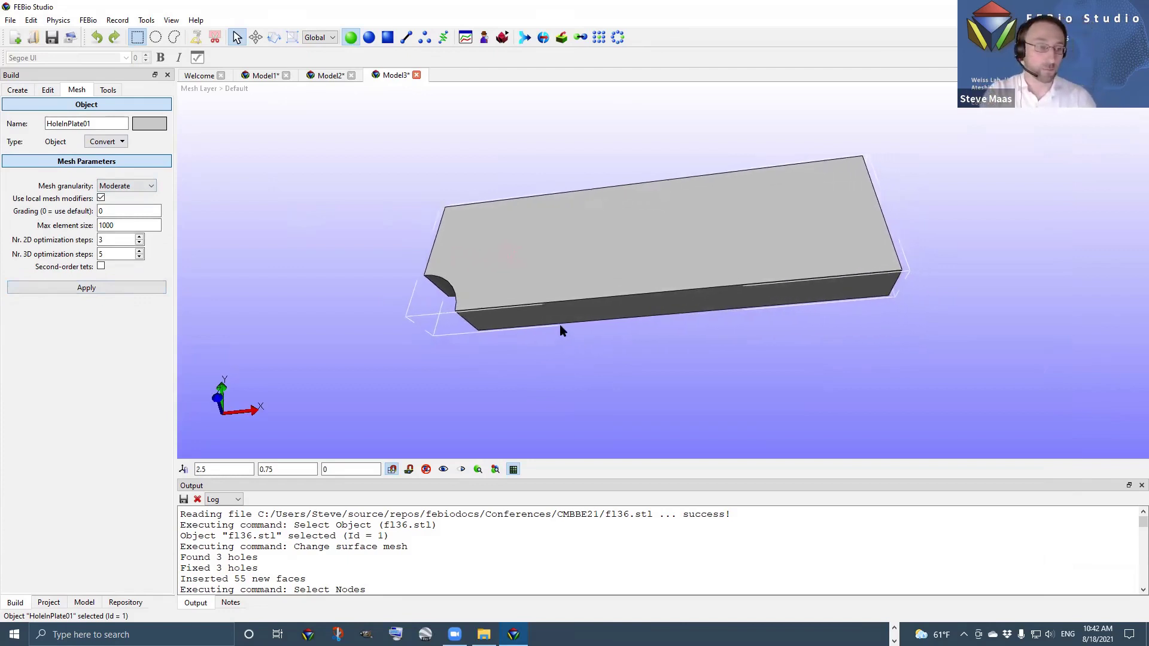
pyautogui.click(85, 294)
pyautogui.moveTo(582, 319)
pyautogui.mouseDown(button='middle')
pyautogui.moveTo(571, 263)
pyautogui.moveTo(578, 310)
pyautogui.mouseUp(button='middle')
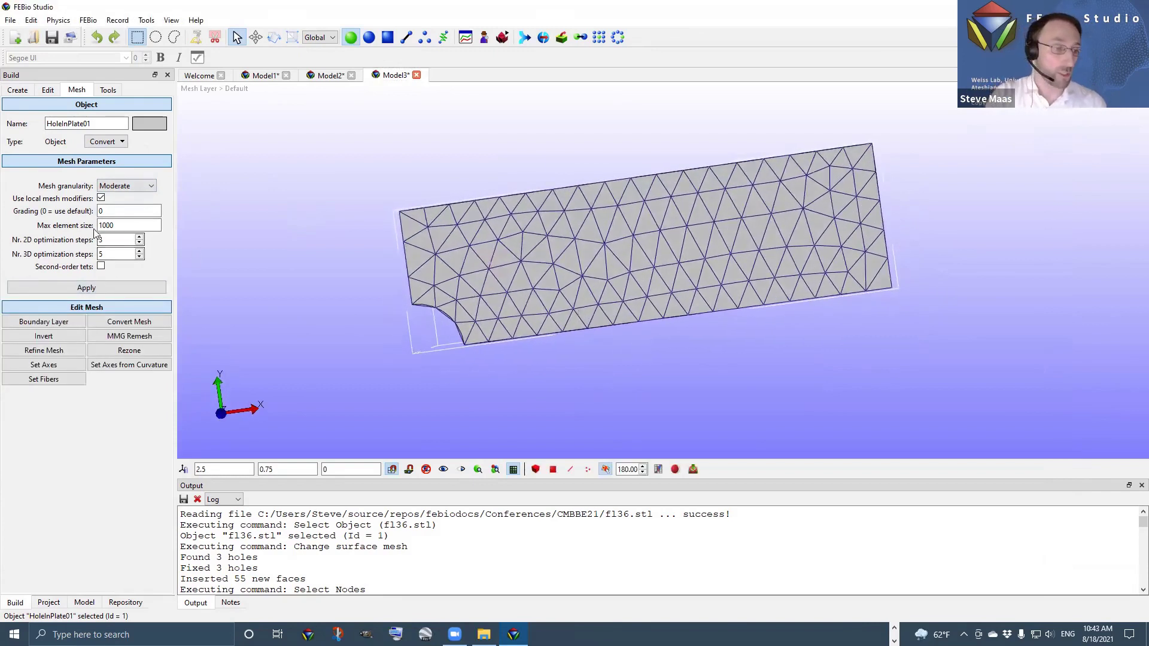
# Select the mesh faces on both ends of the plate, the one at the hole and the opposite one
pyautogui.moveTo(396, 259); pyautogui.dragTo(395, 263, button='middle')
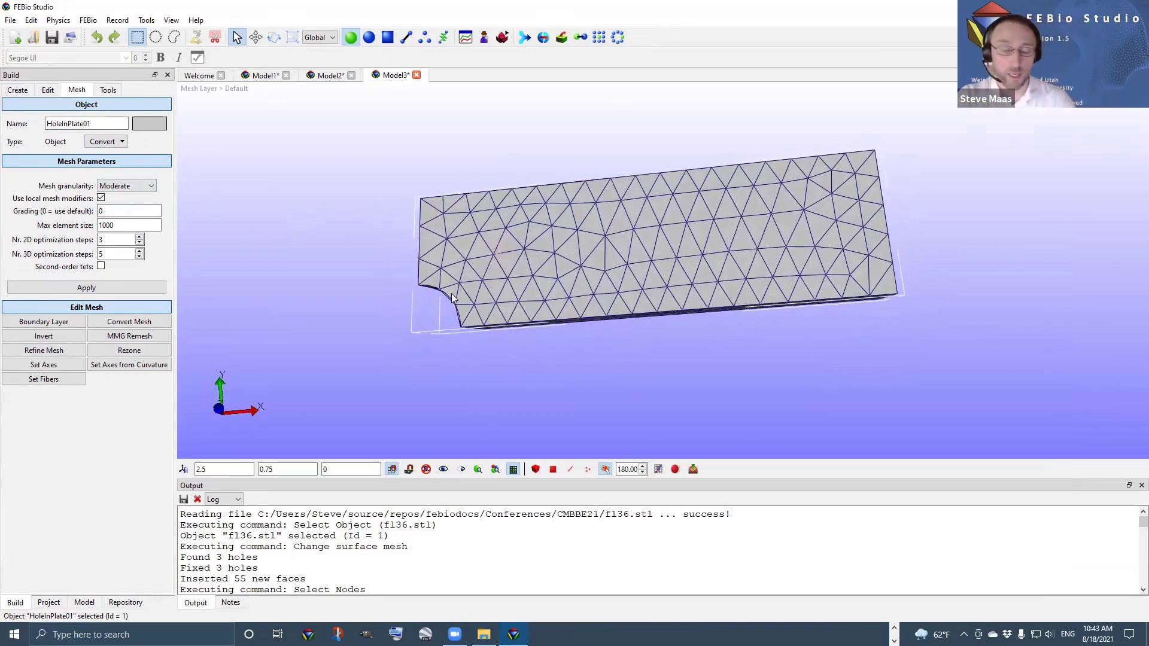
pyautogui.moveTo(526, 287); pyautogui.dragTo(473, 276, button='middle')
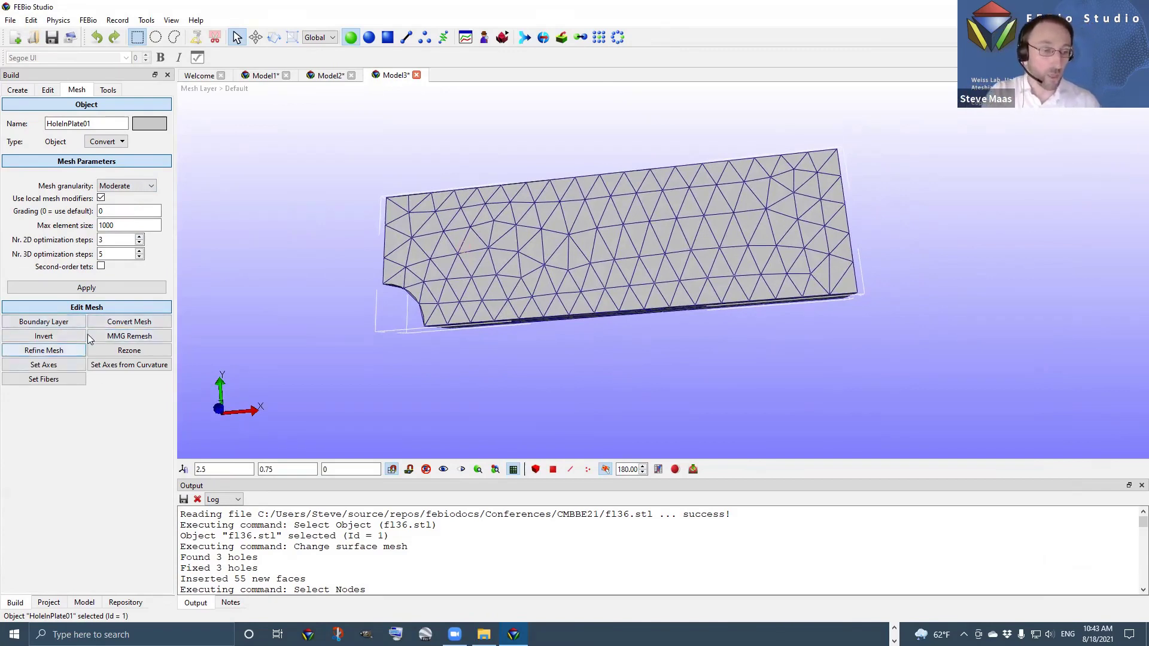
pyautogui.moveTo(289, 275); pyautogui.dragTo(517, 428, button='middle')
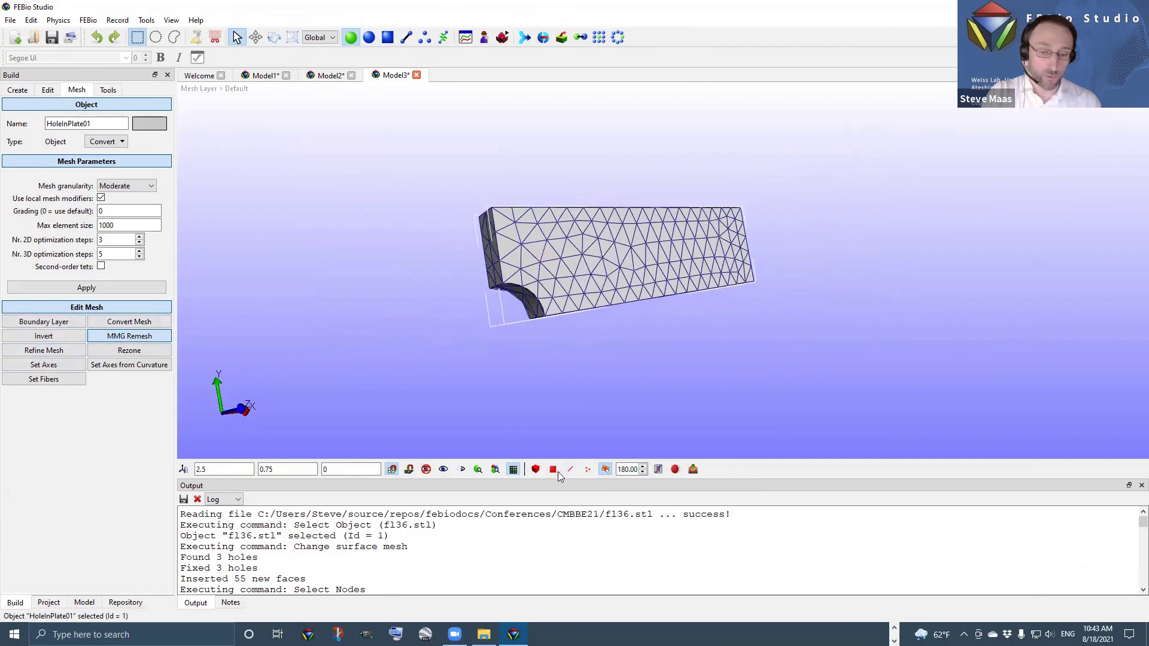
pyautogui.click(486, 251)
pyautogui.moveTo(671, 270); pyautogui.dragTo(737, 267, button='middle')
pyautogui.keyDown('shift'); pyautogui.click(756, 239); pyautogui.keyUp('shift')
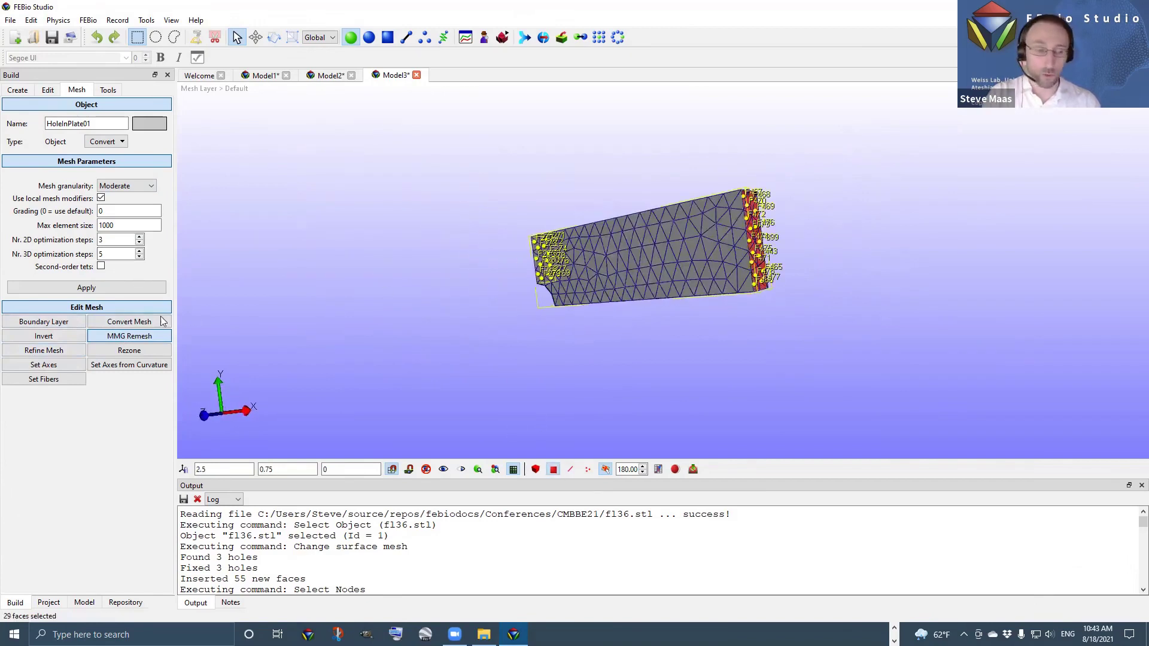
# Refine the mesh at the selected end faces using MMG Remesh with an element size of 0.1, and inspect the refined ends
pyautogui.click(122, 338)
pyautogui.click(118, 418)
pyautogui.write('.1')
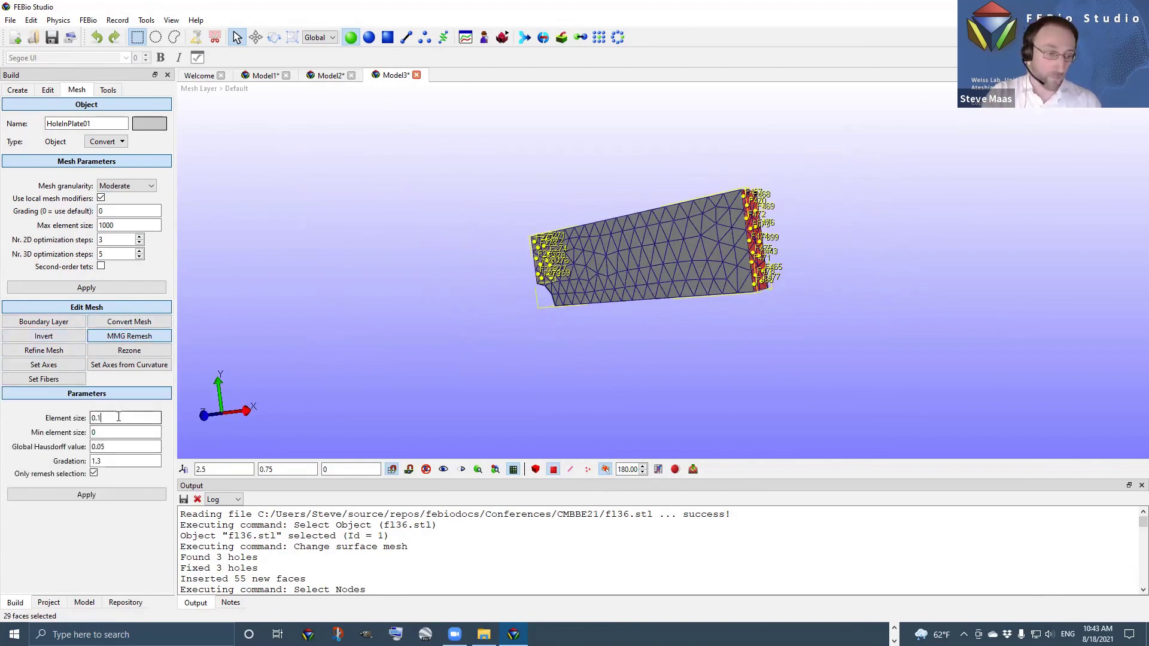
pyautogui.click(112, 497)
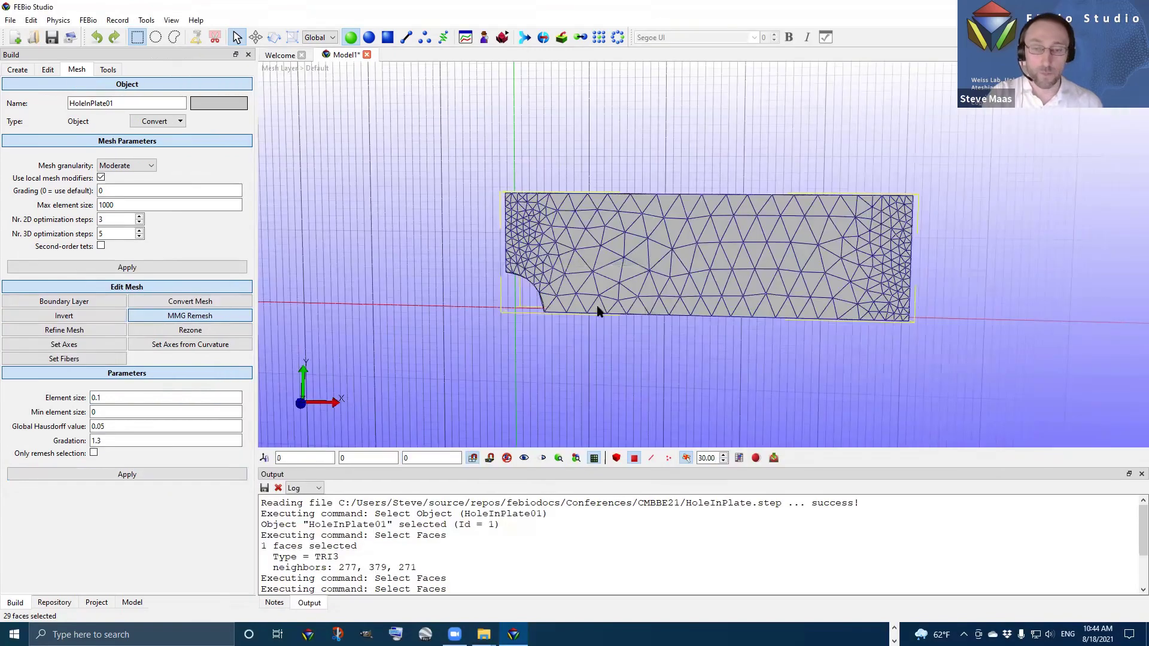
pyautogui.moveTo(597, 312); pyautogui.dragTo(686, 269, button='middle')
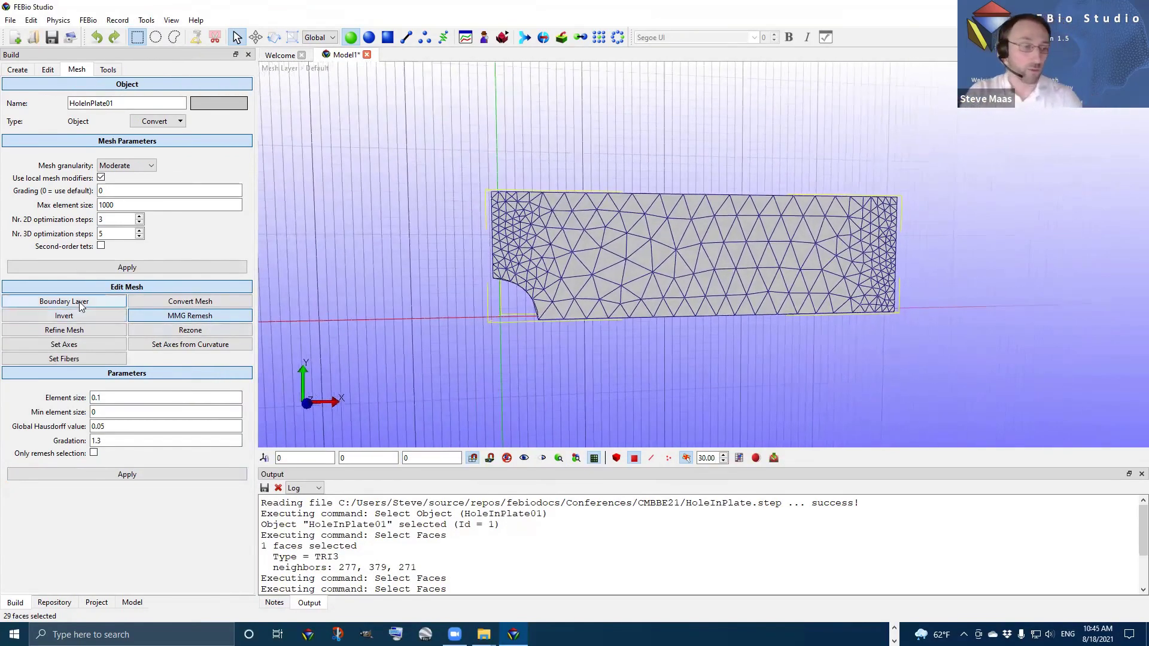
pyautogui.scroll(2, 478, 295)
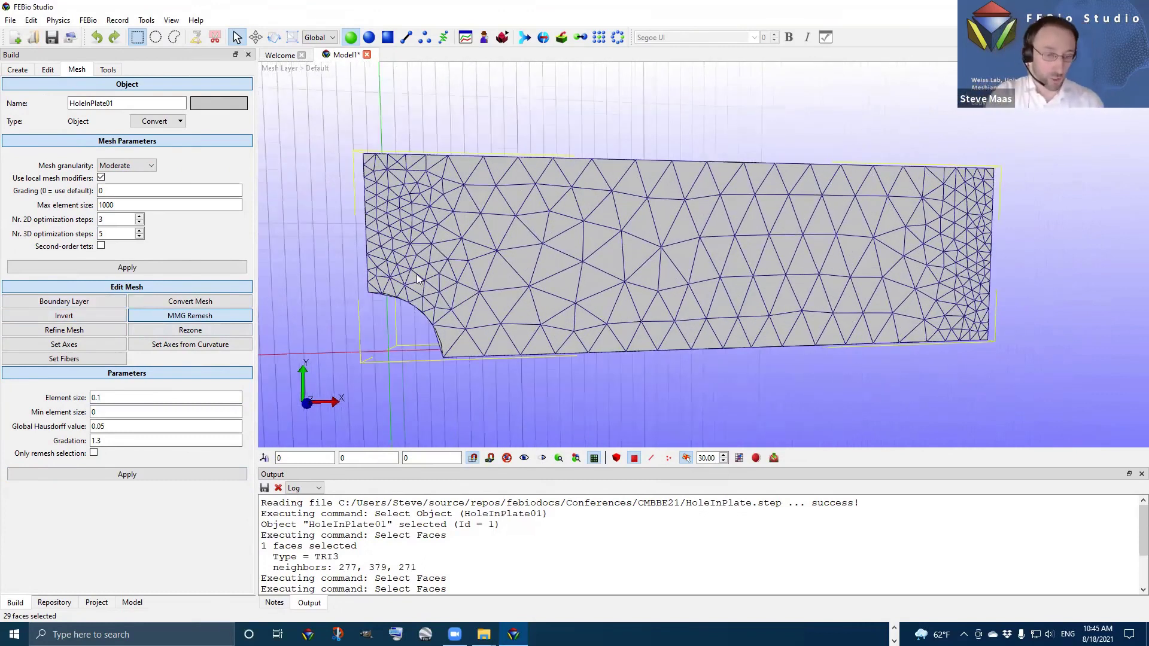
# Regenerate the plate's mesh from the original mesh parameters at Moderate granularity, replacing the locally refined mesh
pyautogui.click(127, 267)
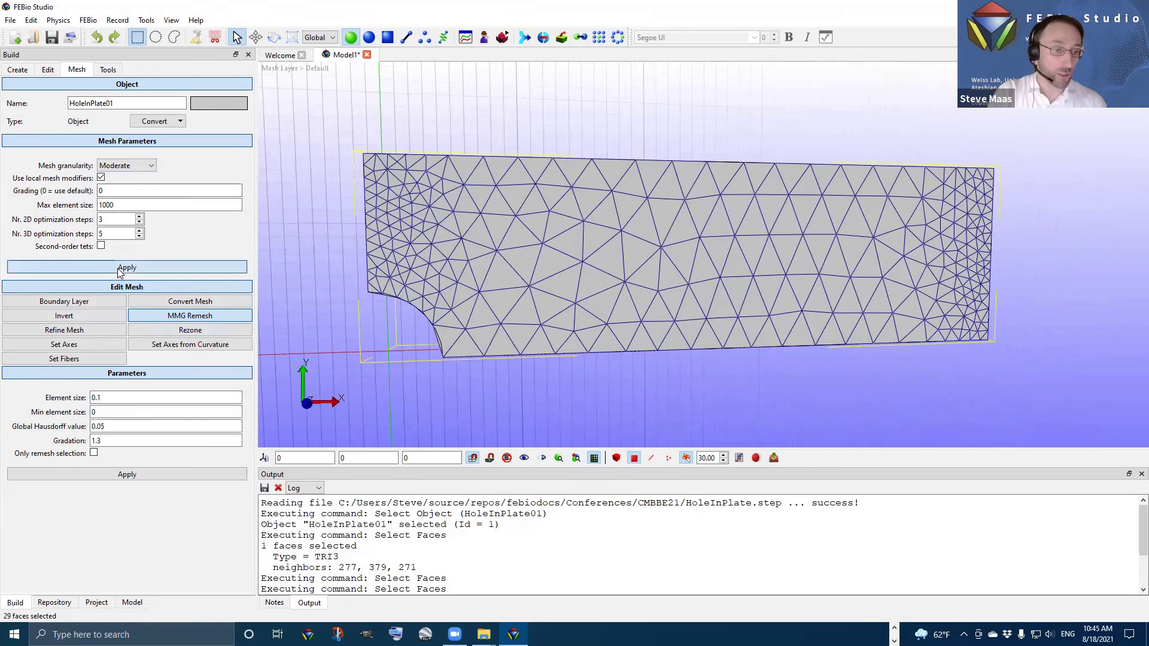
pyautogui.scroll(-4, 622, 292)
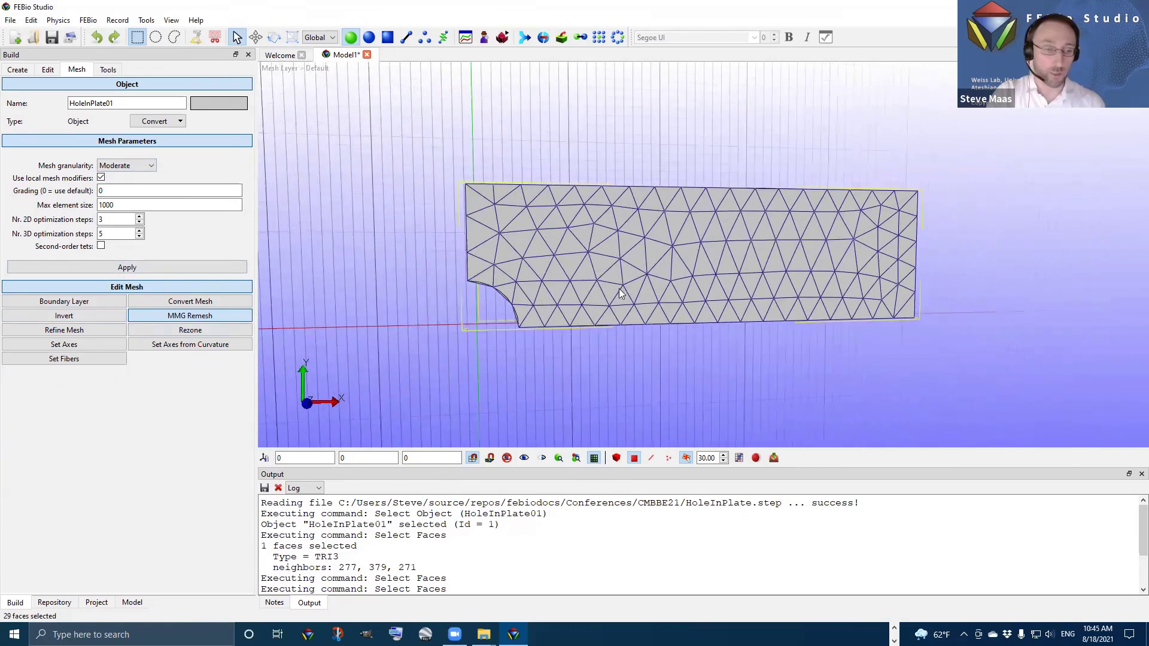
pyautogui.moveTo(642, 280); pyautogui.dragTo(607, 282, button='middle')
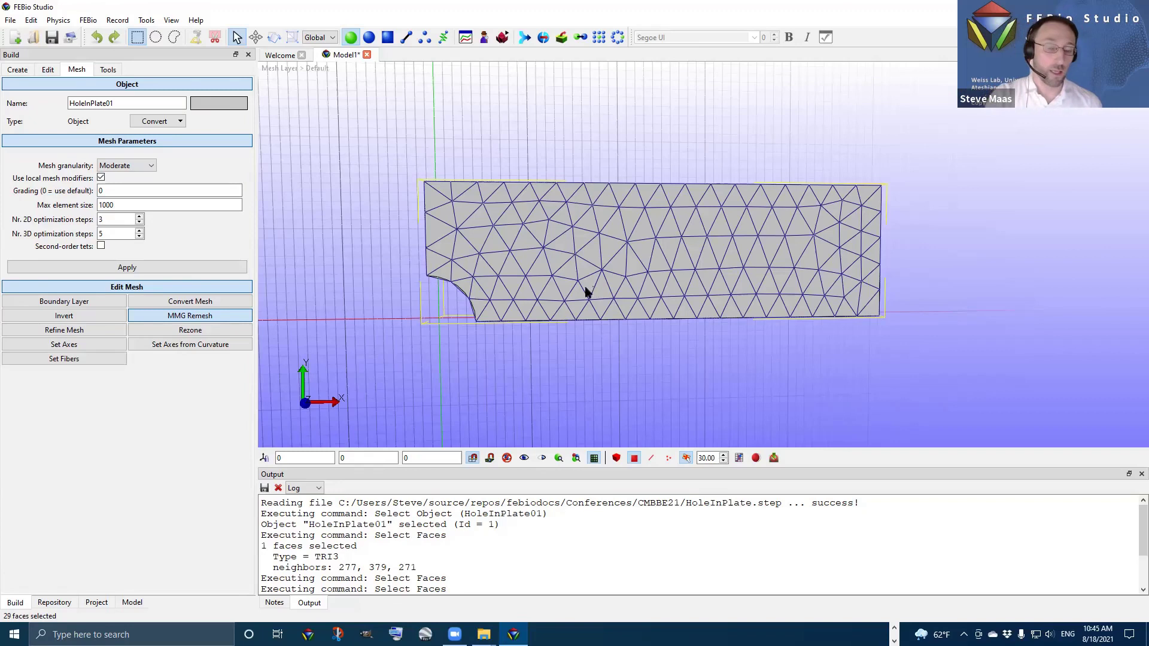
# Enable second-order tets in the plate's mesh parameters and regenerate the mesh
pyautogui.click(101, 246)
pyautogui.click(126, 267)
pyautogui.scroll(2, 488, 338)
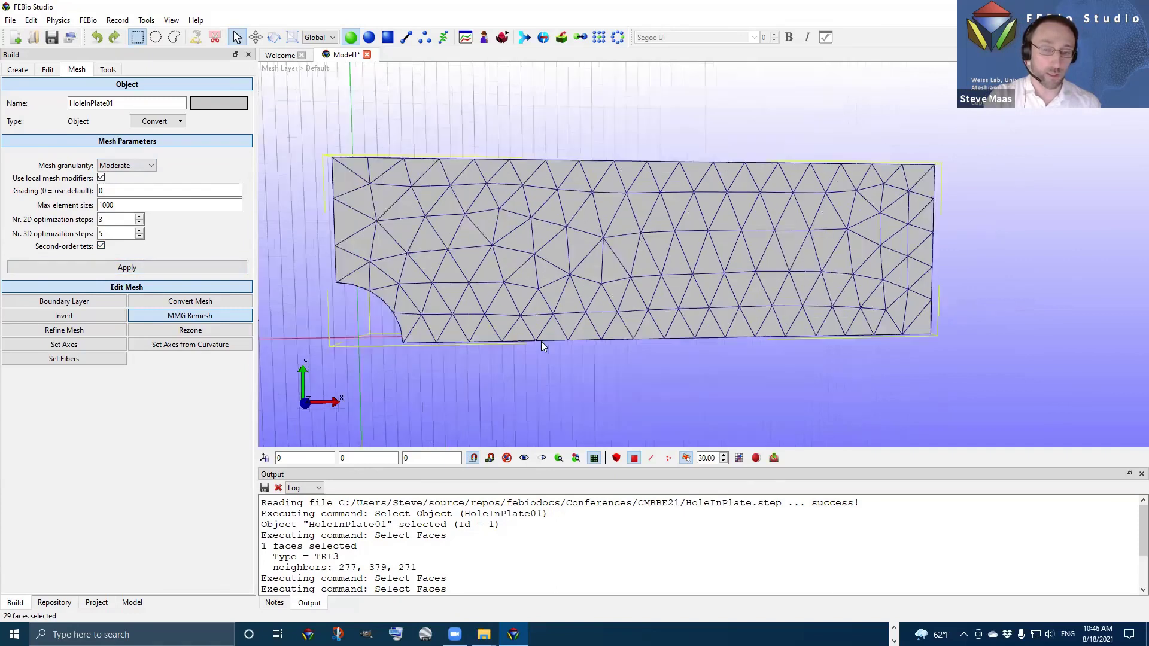
pyautogui.scroll(-1, 563, 258)
pyautogui.scroll(-1, 569, 307)
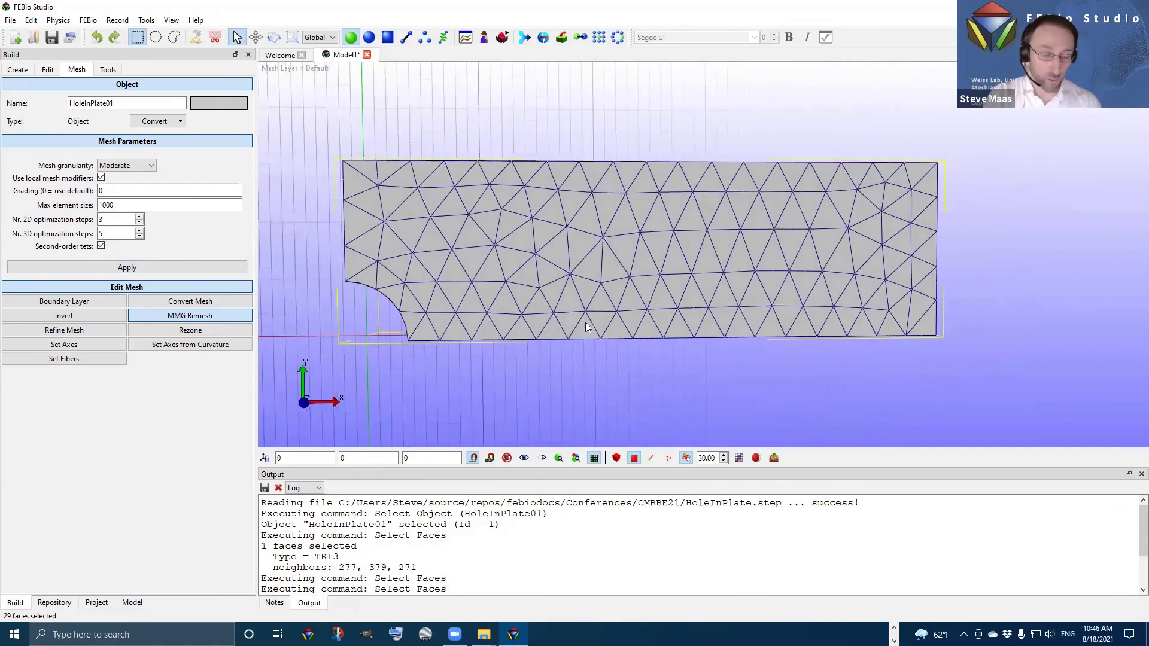
# Display the mesh nodes and examine the mid-edge nodes of the second-order elements, then hide the nodes again
pyautogui.click(669, 458)
pyautogui.scroll(3, 644, 326)
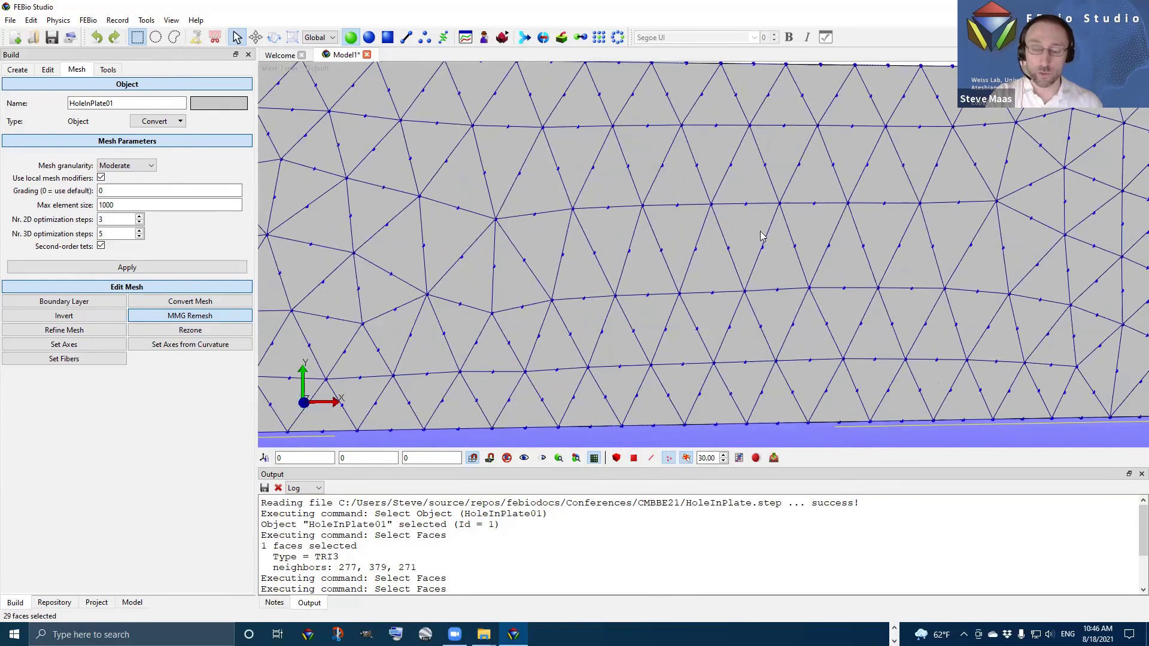
pyautogui.scroll(-4, 741, 258)
pyautogui.scroll(-2, 623, 391)
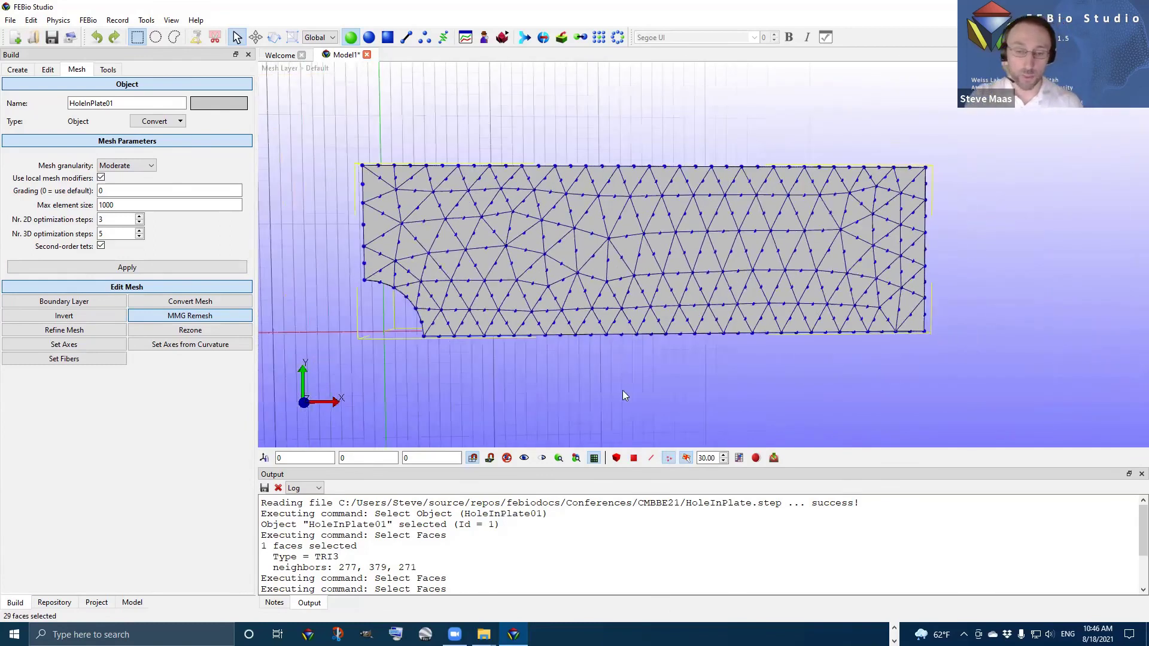
pyautogui.click(668, 458)
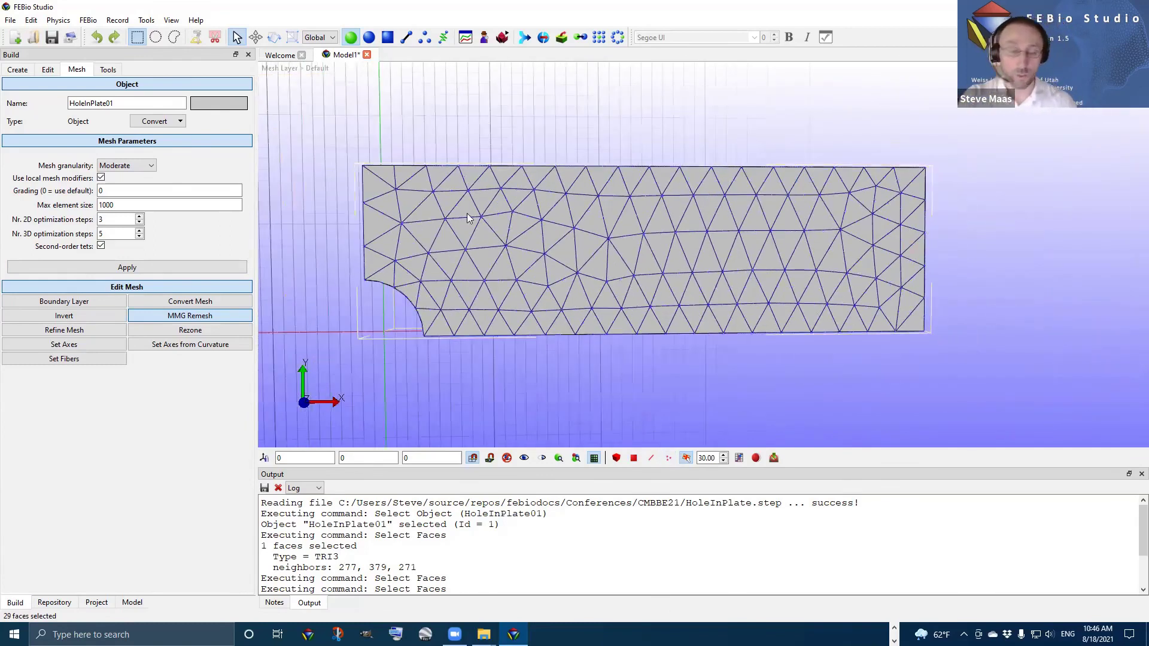
# Inspect the plate's mesh info to check its element type, then close the inspection window
pyautogui.click(503, 37)
pyautogui.moveTo(676, 308); pyautogui.dragTo(493, 185)
pyautogui.click(529, 243)
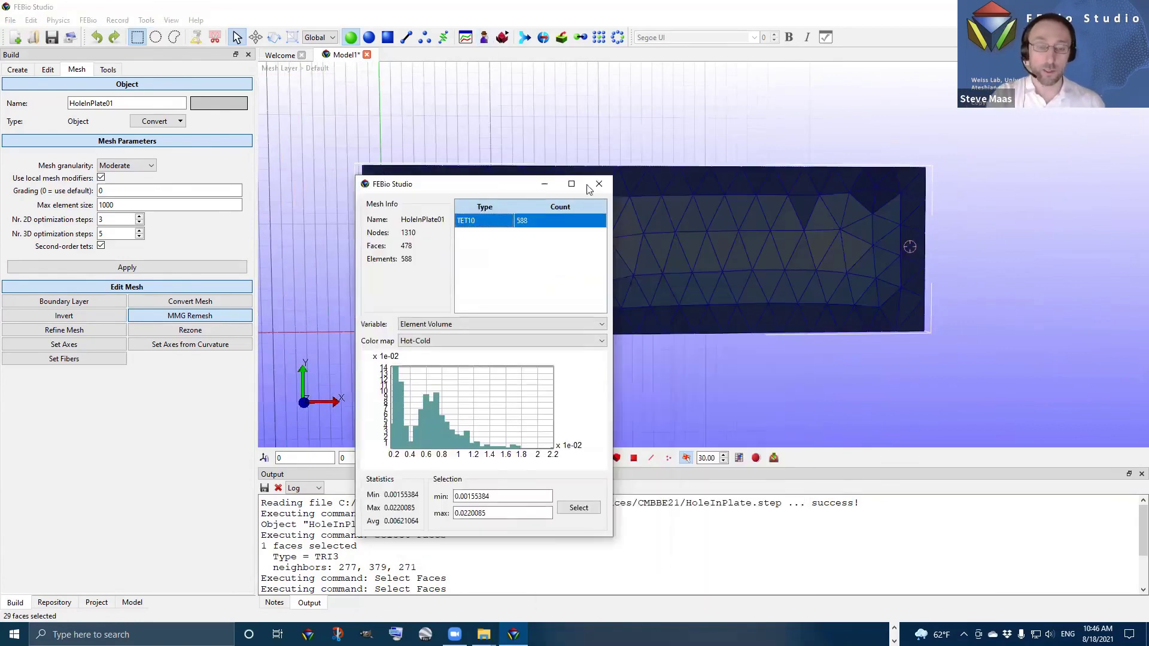
pyautogui.click(599, 183)
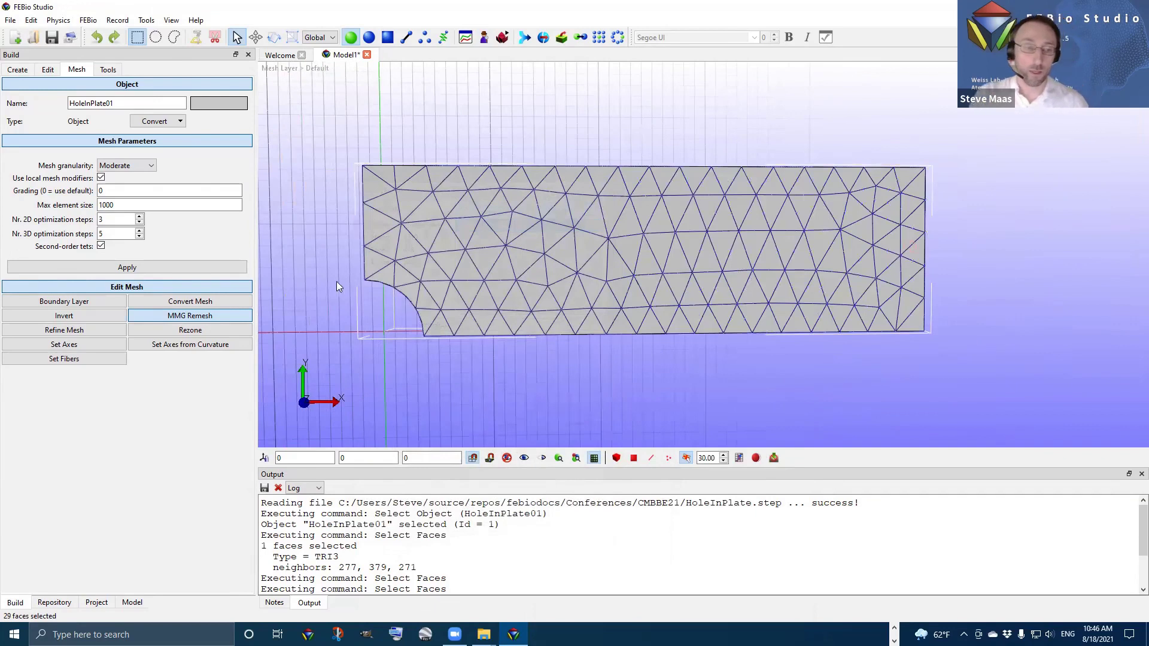
# Disable second-order tets and regenerate the plate's mesh
pyautogui.click(101, 245)
pyautogui.click(115, 267)
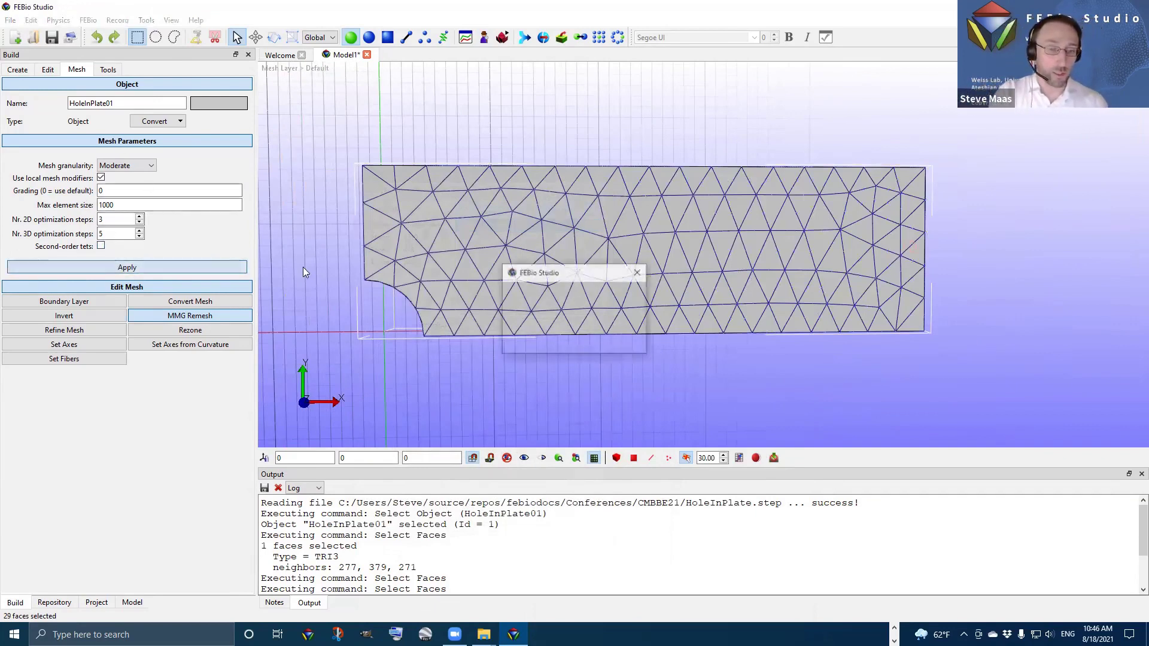
pyautogui.scroll(3, 569, 287)
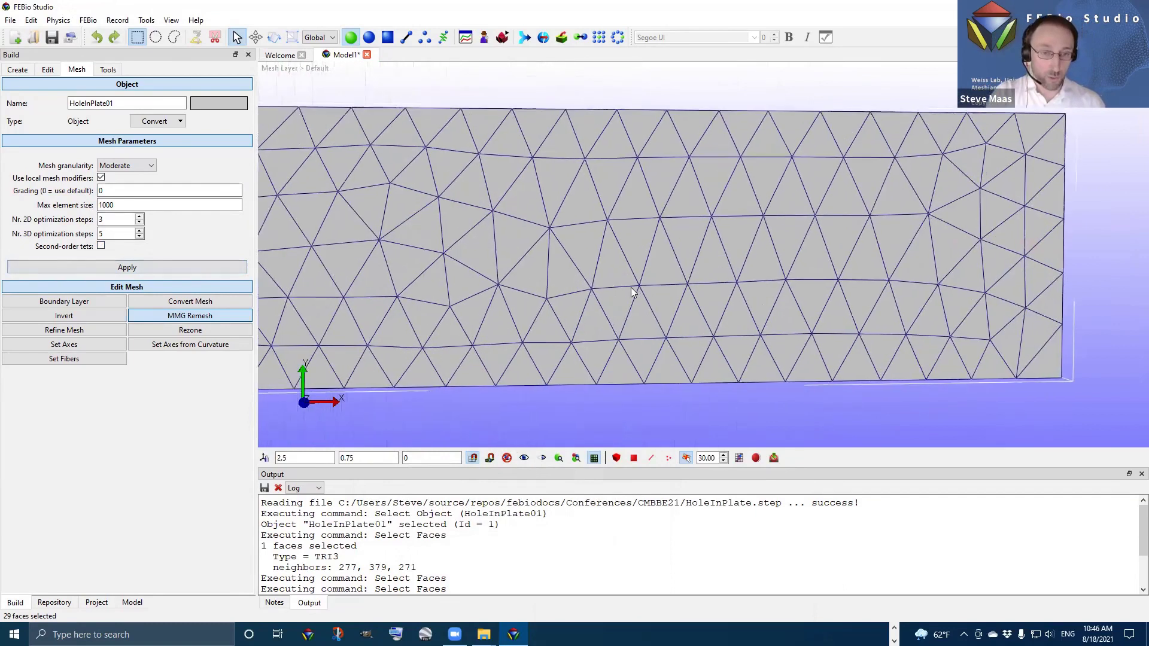
pyautogui.scroll(-3, 601, 250)
# Convert the plate to an editable mesh and convert its elements from Tet4 to Tet10 without surface smoothing
pyautogui.click(157, 122)
pyautogui.click(172, 138)
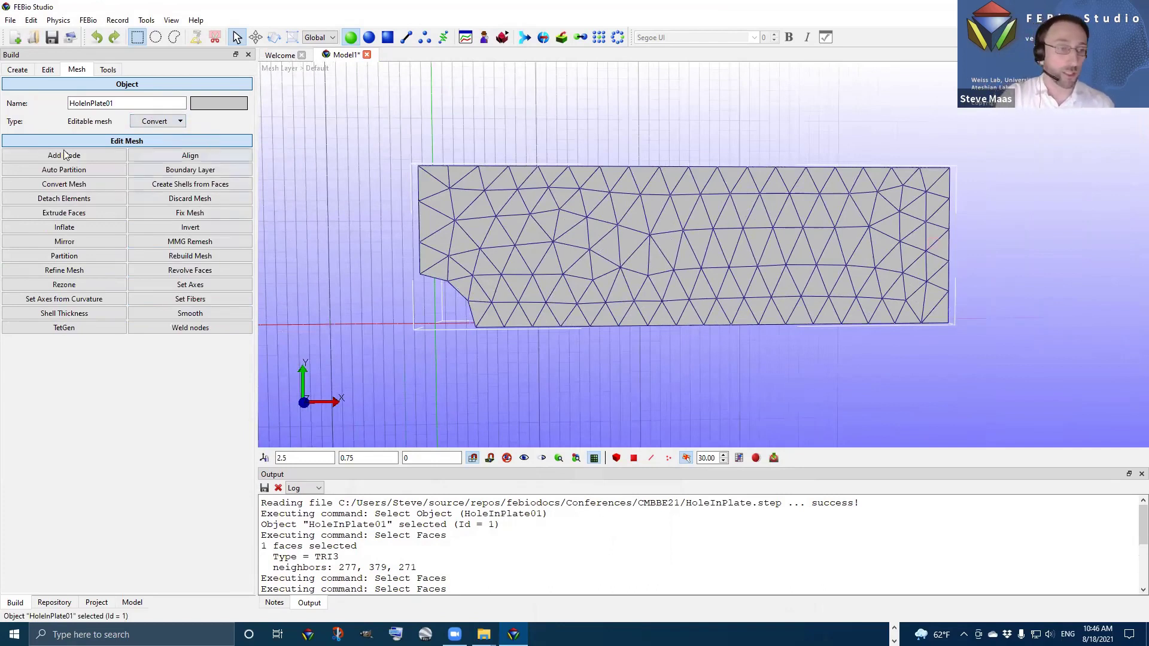
pyautogui.click(66, 186)
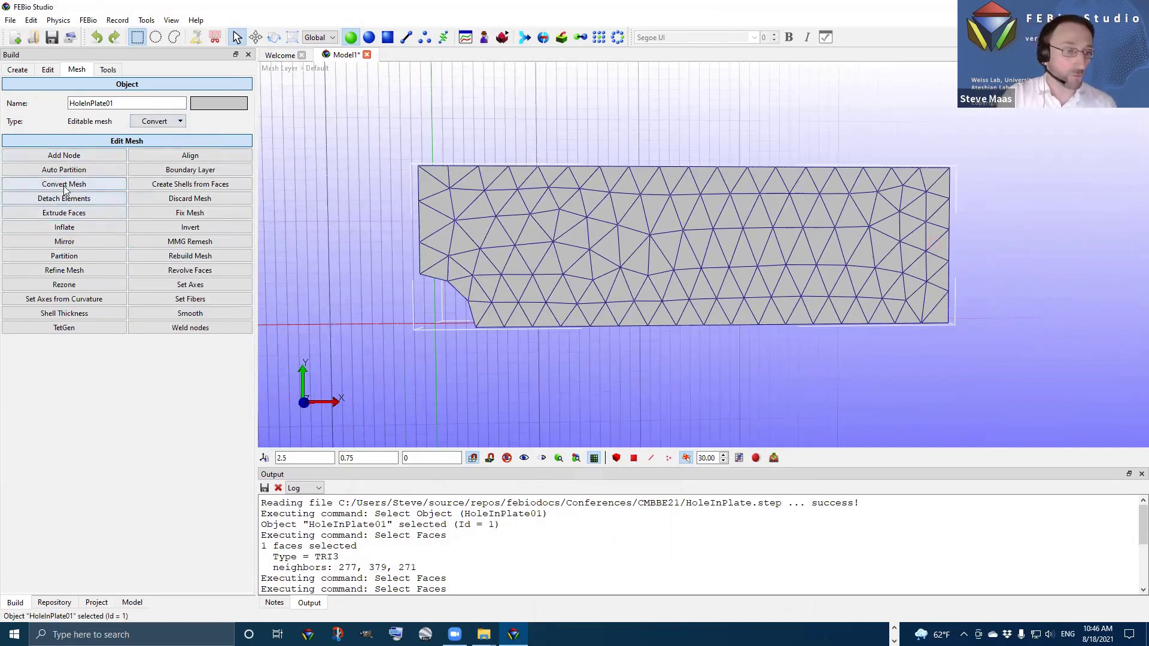
pyautogui.click(90, 367)
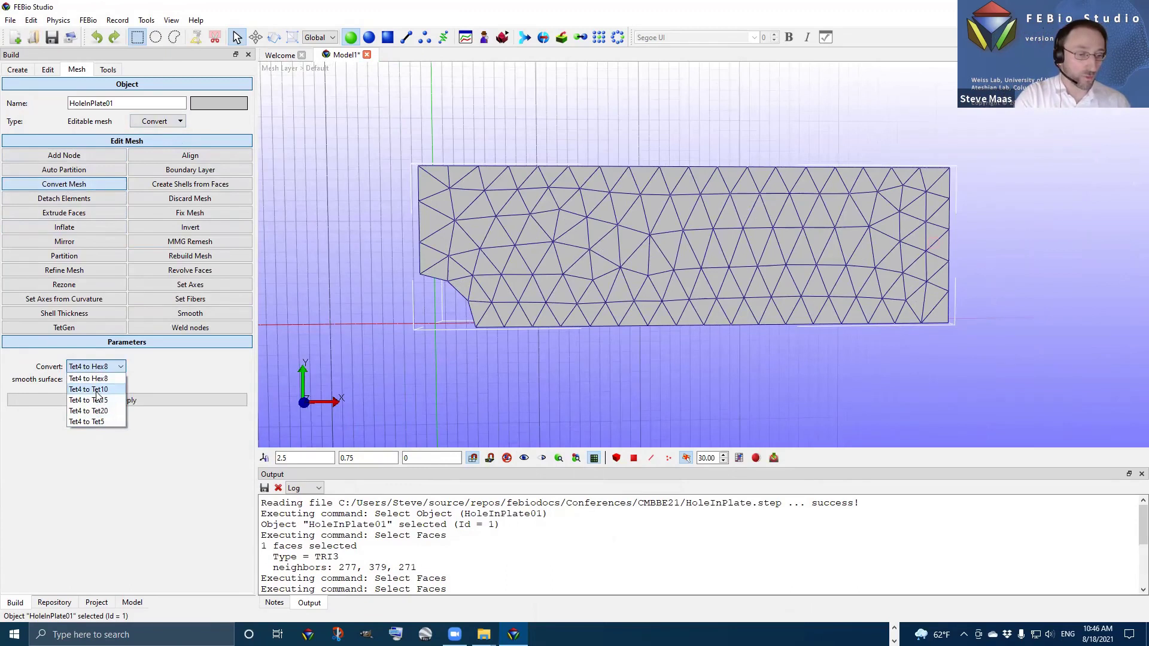
pyautogui.click(96, 390)
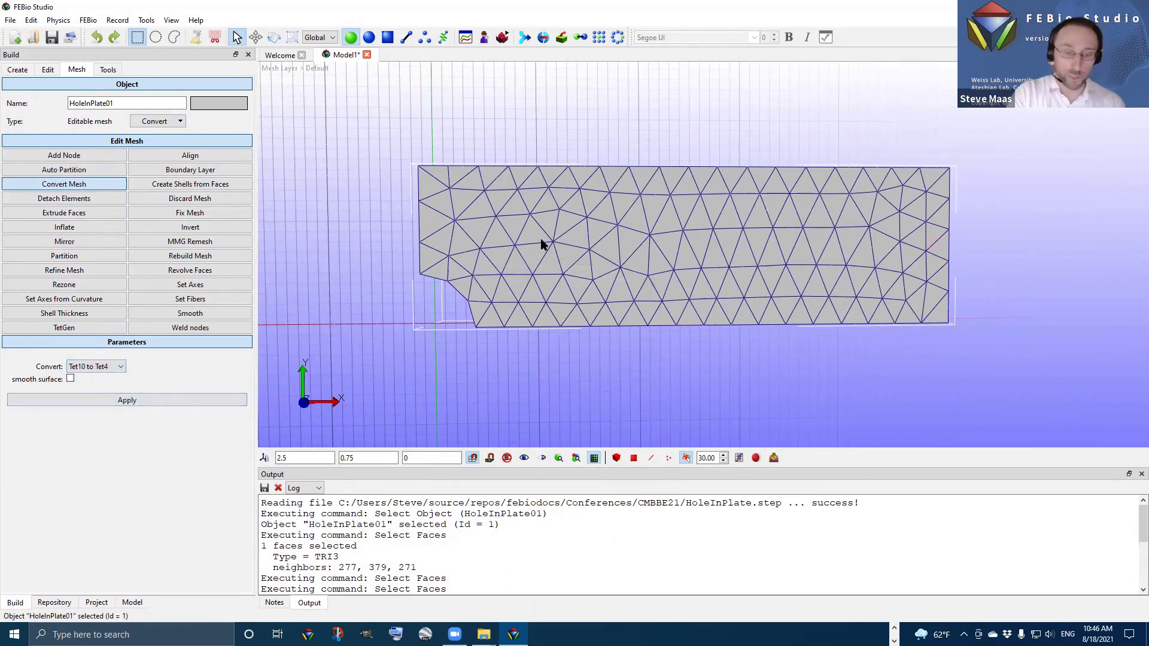
# Display the nodes of the converted mesh and examine the mid-edge nodes along the straight edges and the hole
pyautogui.click(668, 459)
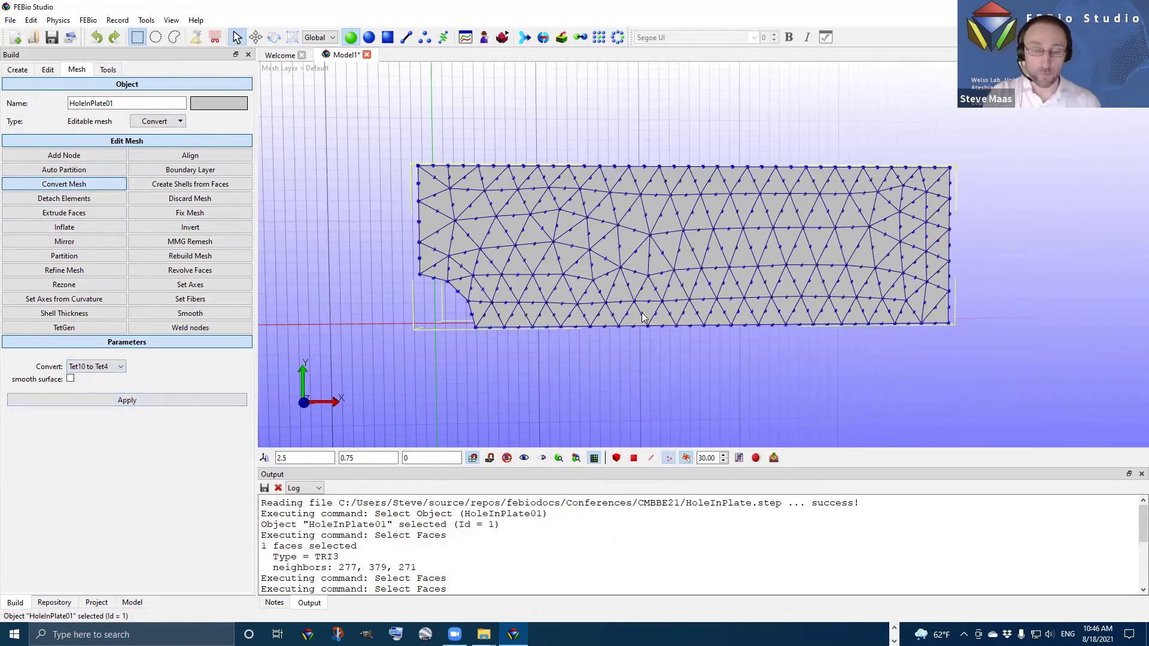
pyautogui.scroll(3, 647, 311)
pyautogui.scroll(-2, 654, 296)
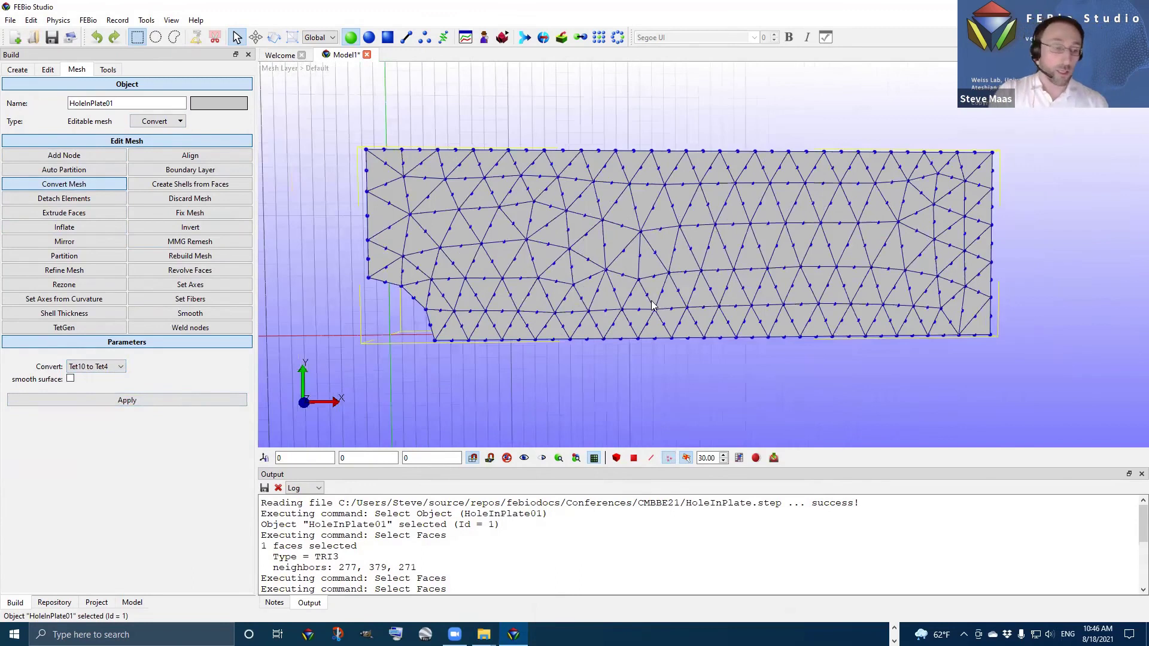